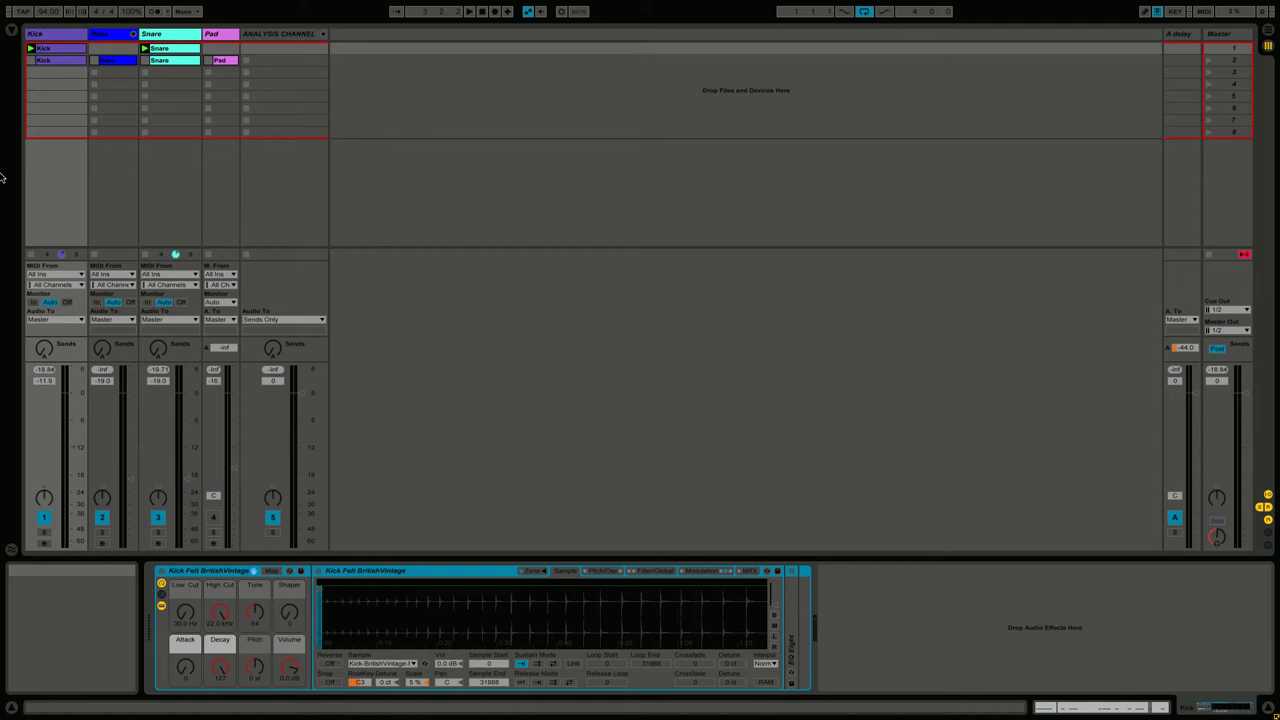
Step: Look over the bus tracks inside the ANALYSIS CHANNEL group and launch scene 1
left_click(322, 36)
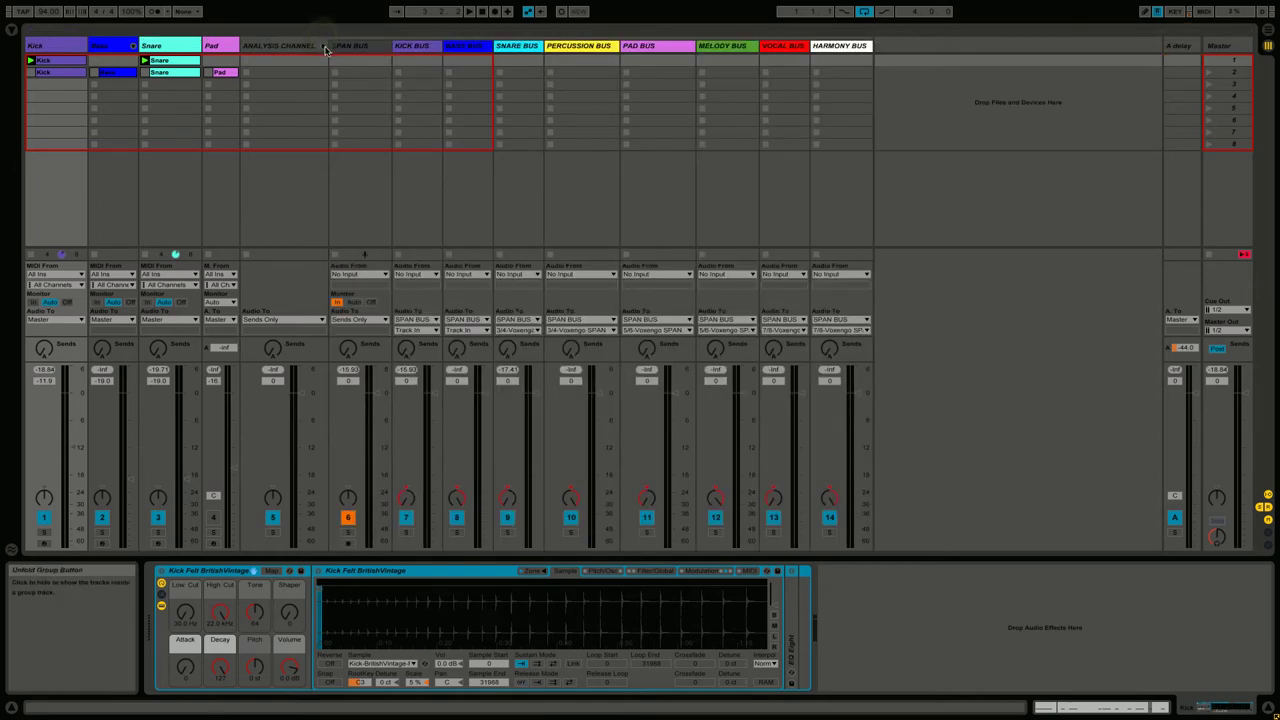
left_click(324, 47)
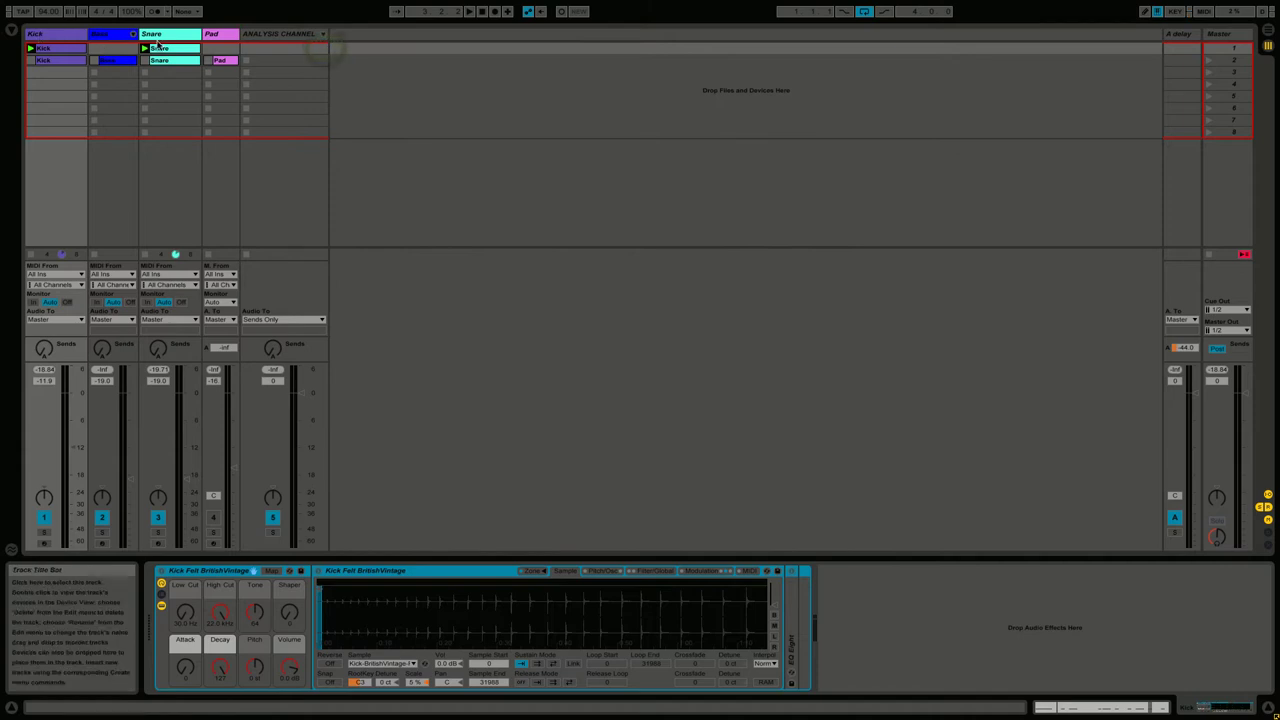
left_click(1208, 51)
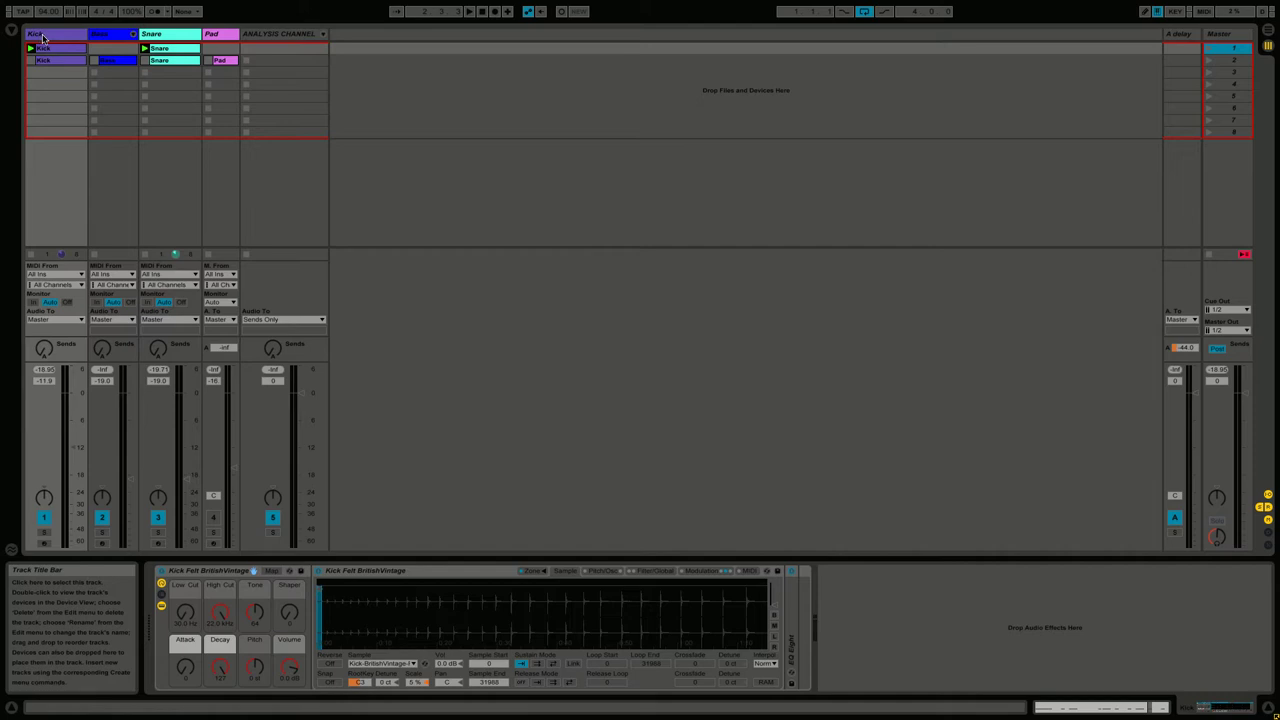
Step: Add an EQ Eight to the end of the Kick track's device chain and enlarge its frequency display
left_click(12, 32)
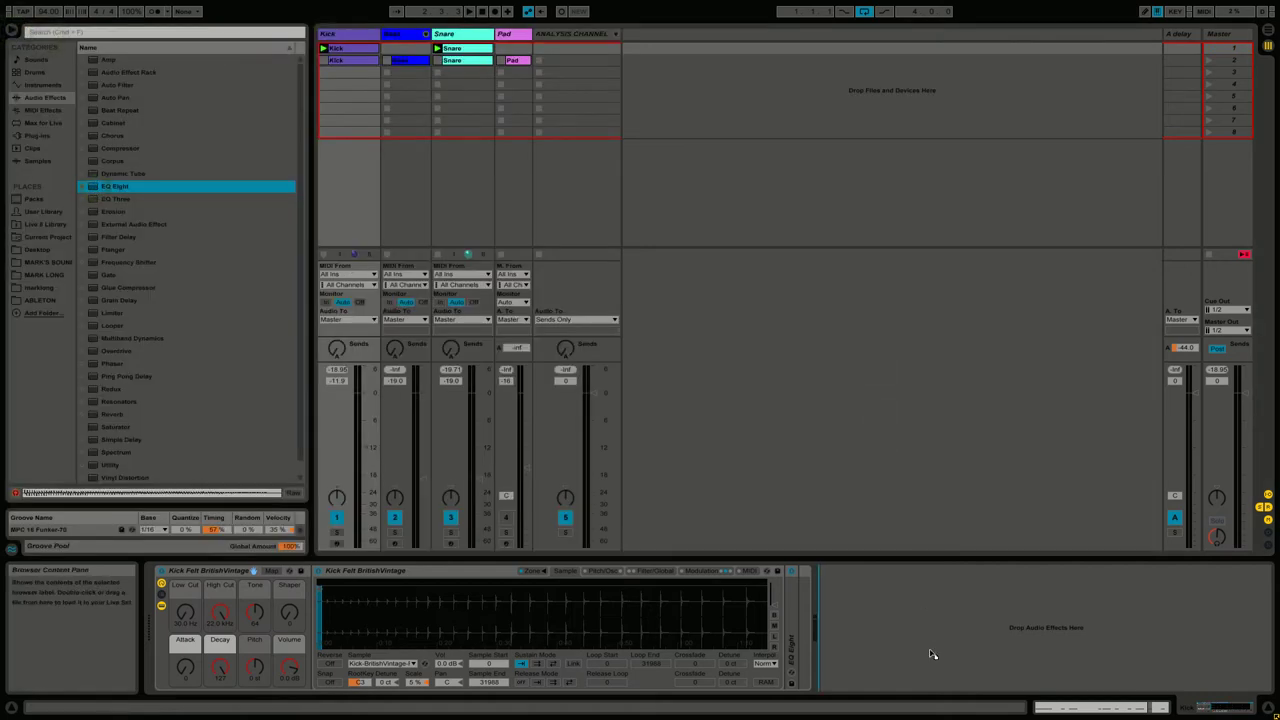
left_click_drag(931, 649, 934, 652)
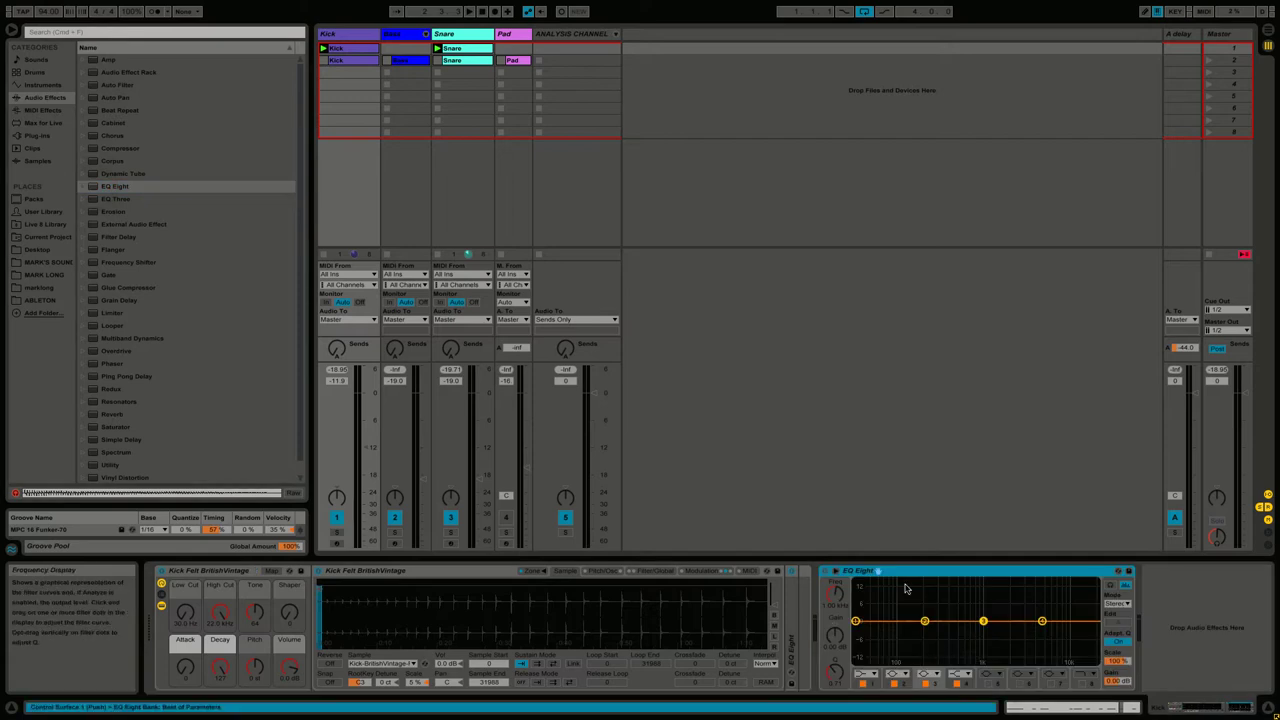
right_click(940, 578)
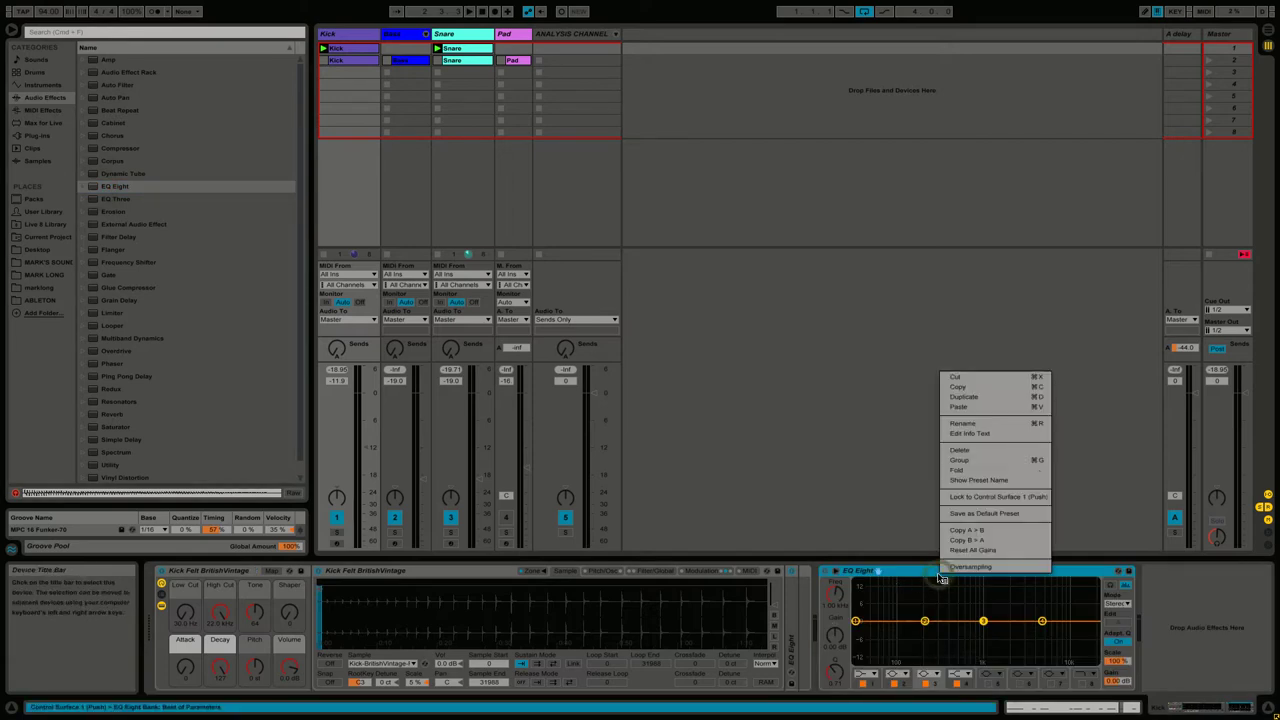
left_click(956, 577)
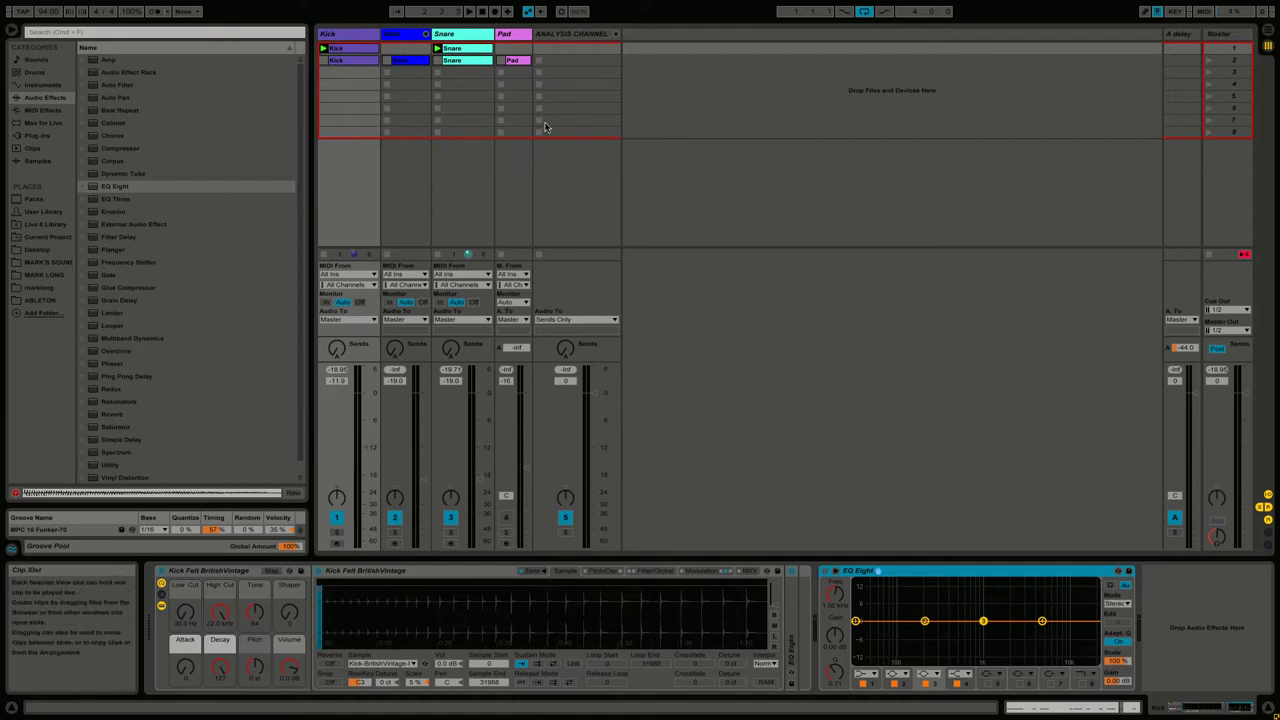
double_click(994, 594)
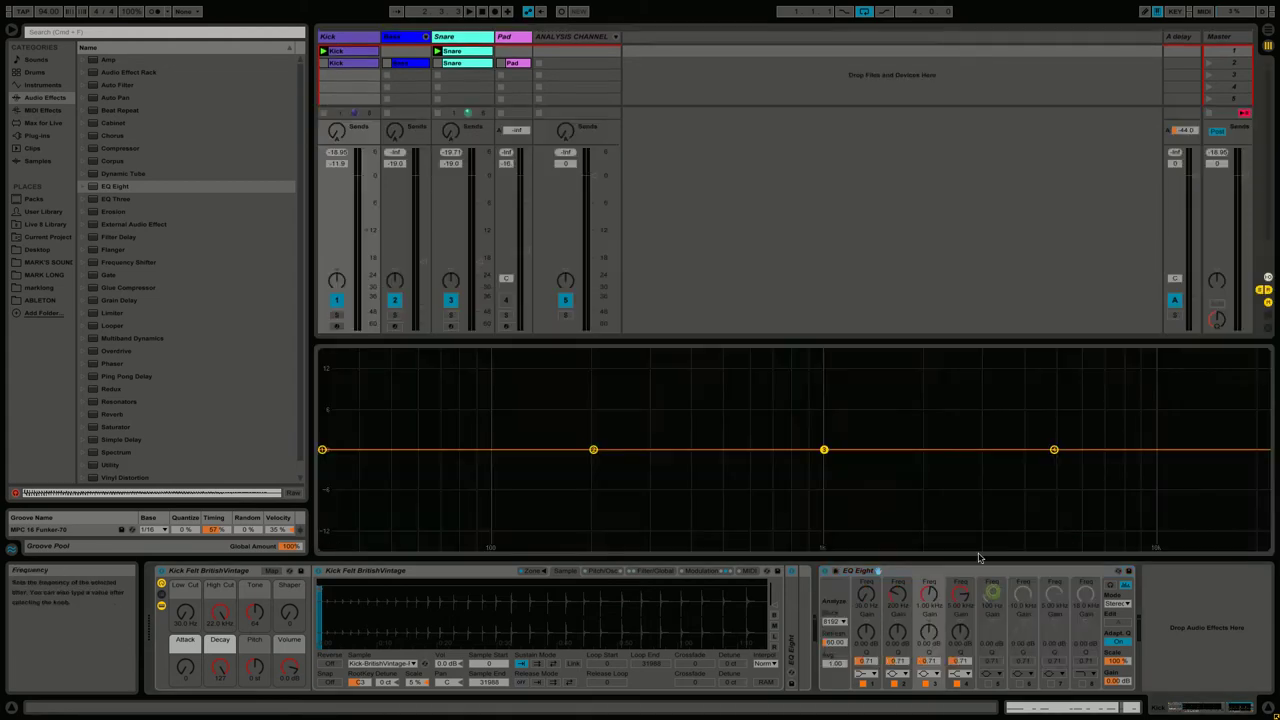
left_click(13, 31)
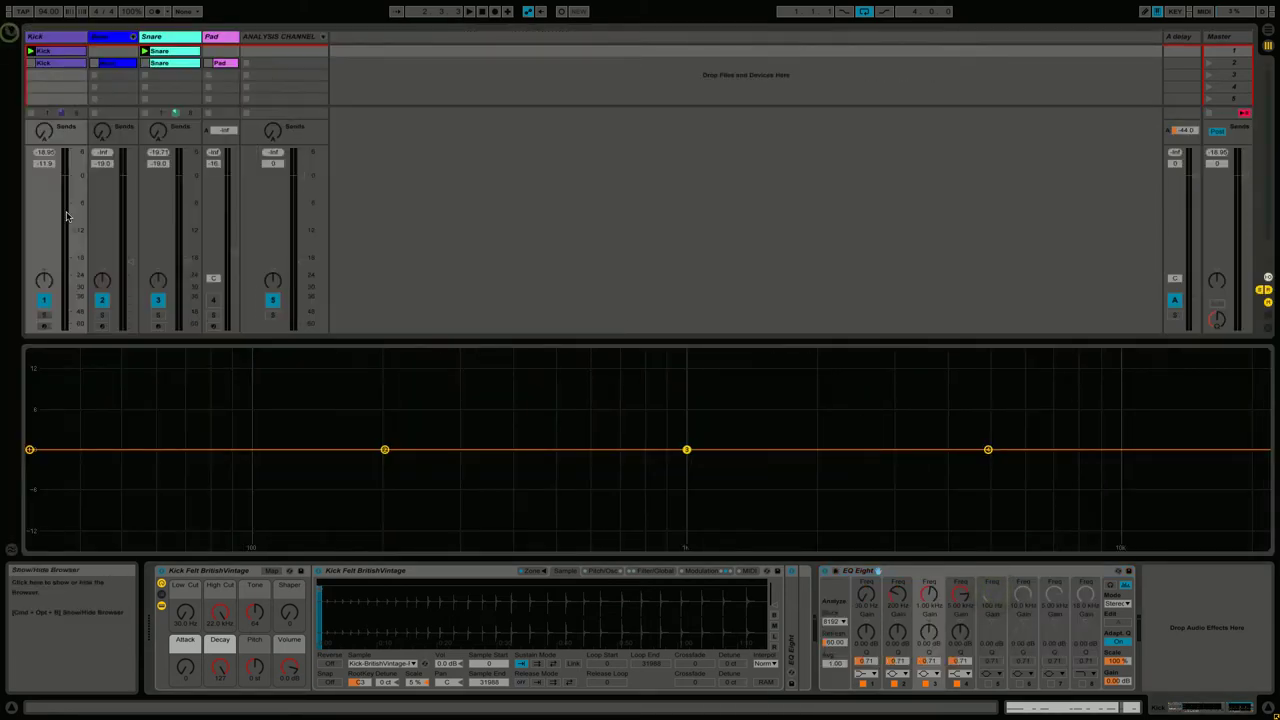
Step: Play the set and compare the EQ Eight spectrum of the Kick track with that of the Snare track
left_click(99, 38)
left_click(165, 38)
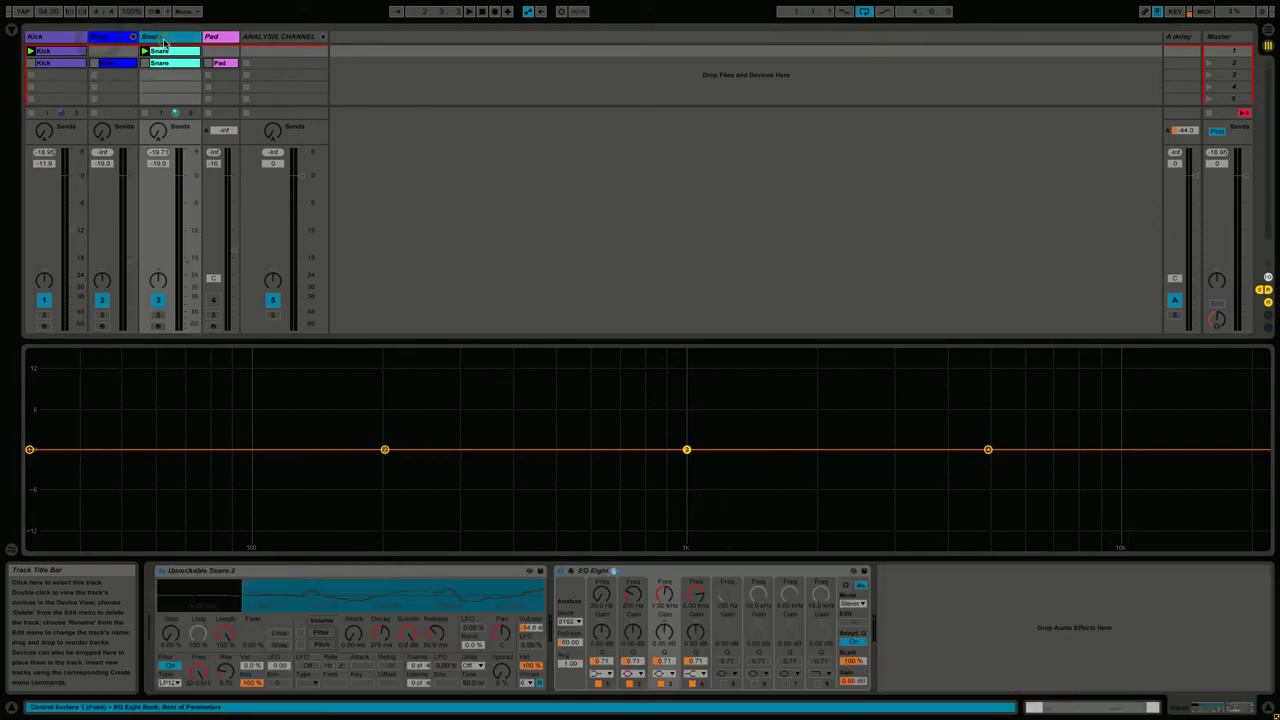
left_click(229, 38)
left_click(33, 36)
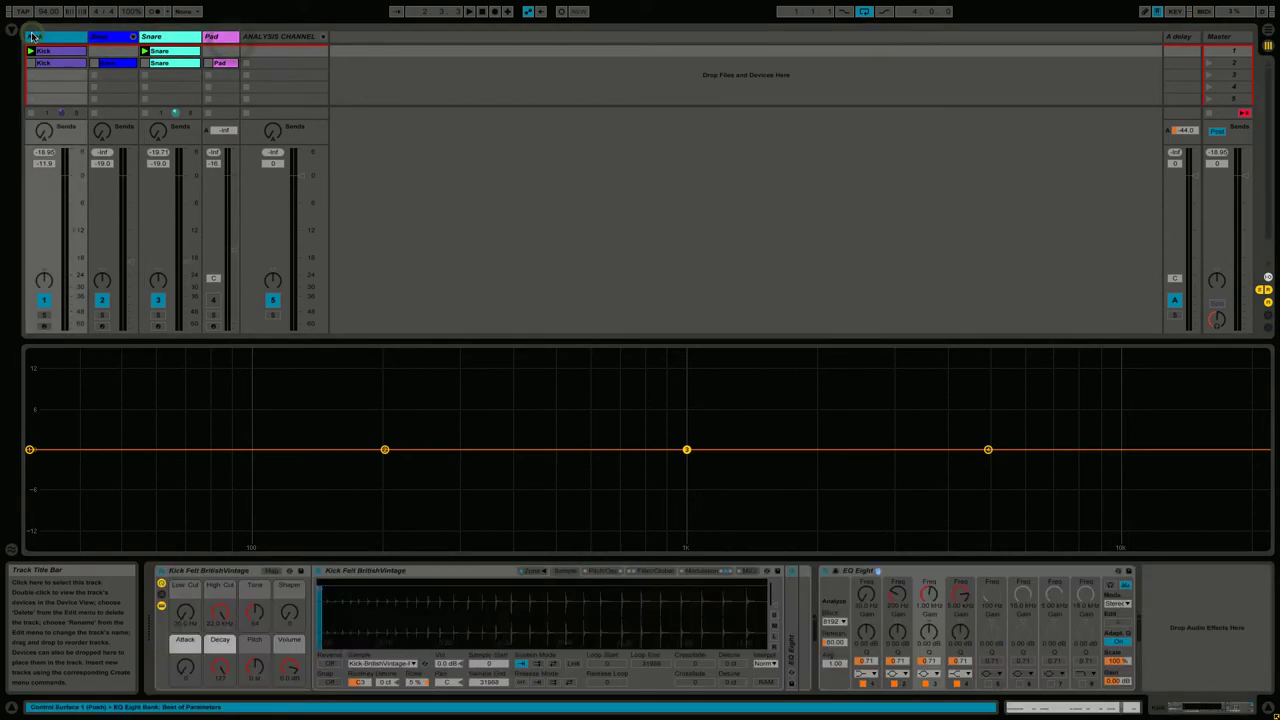
key("space")
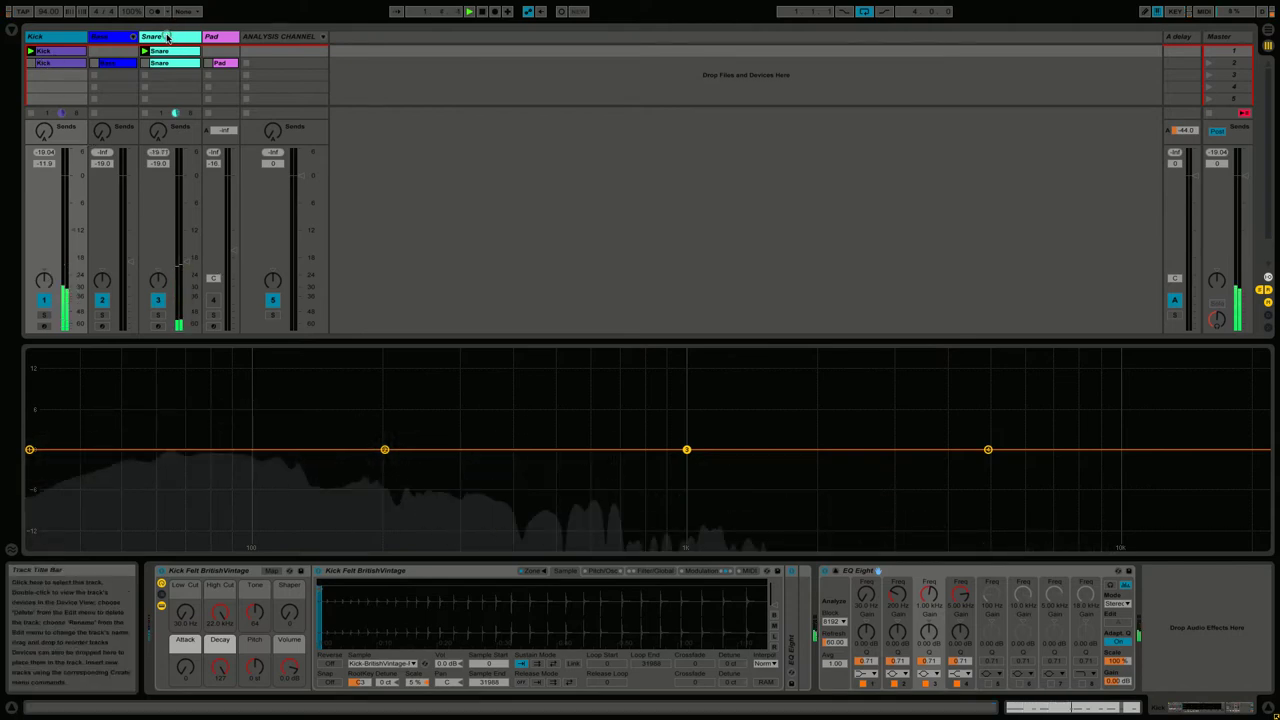
left_click(167, 38)
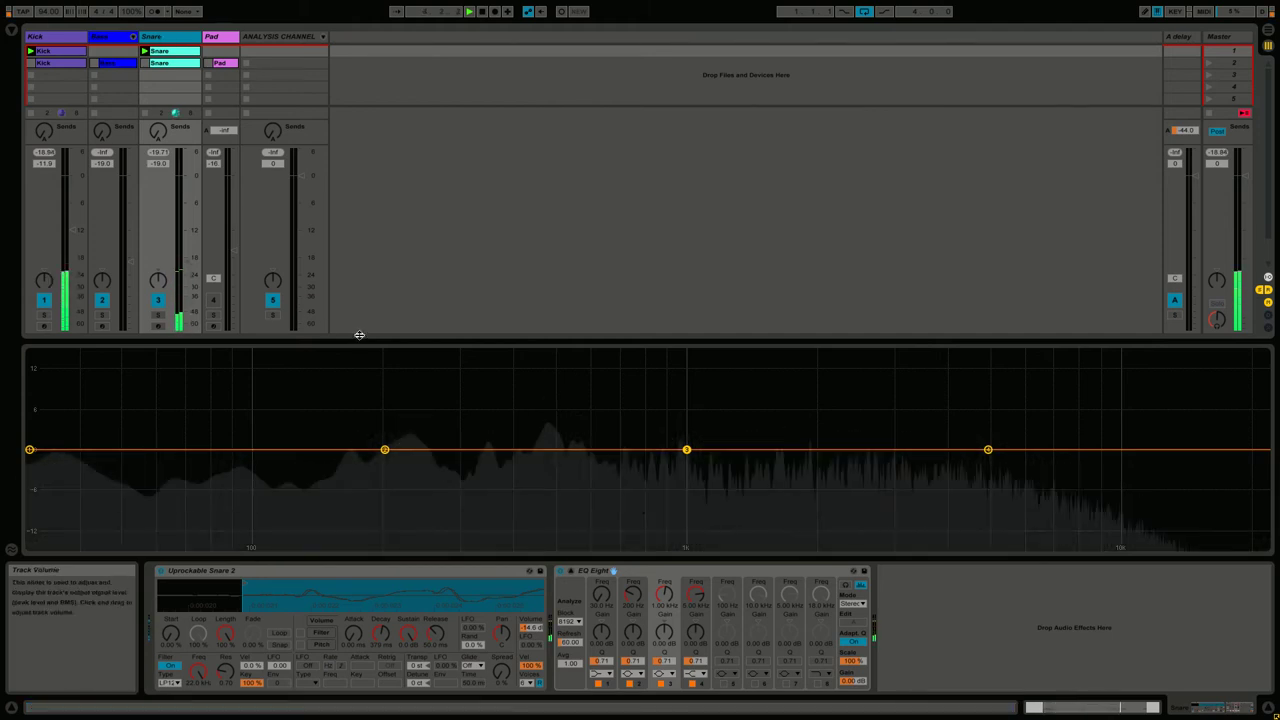
Step: In the ANALYSIS CHANNEL group, feed KICK BUS from the Kick track and SNARE BUS from the Snare track, Post Mixer, with monitoring set to In
left_click(263, 37)
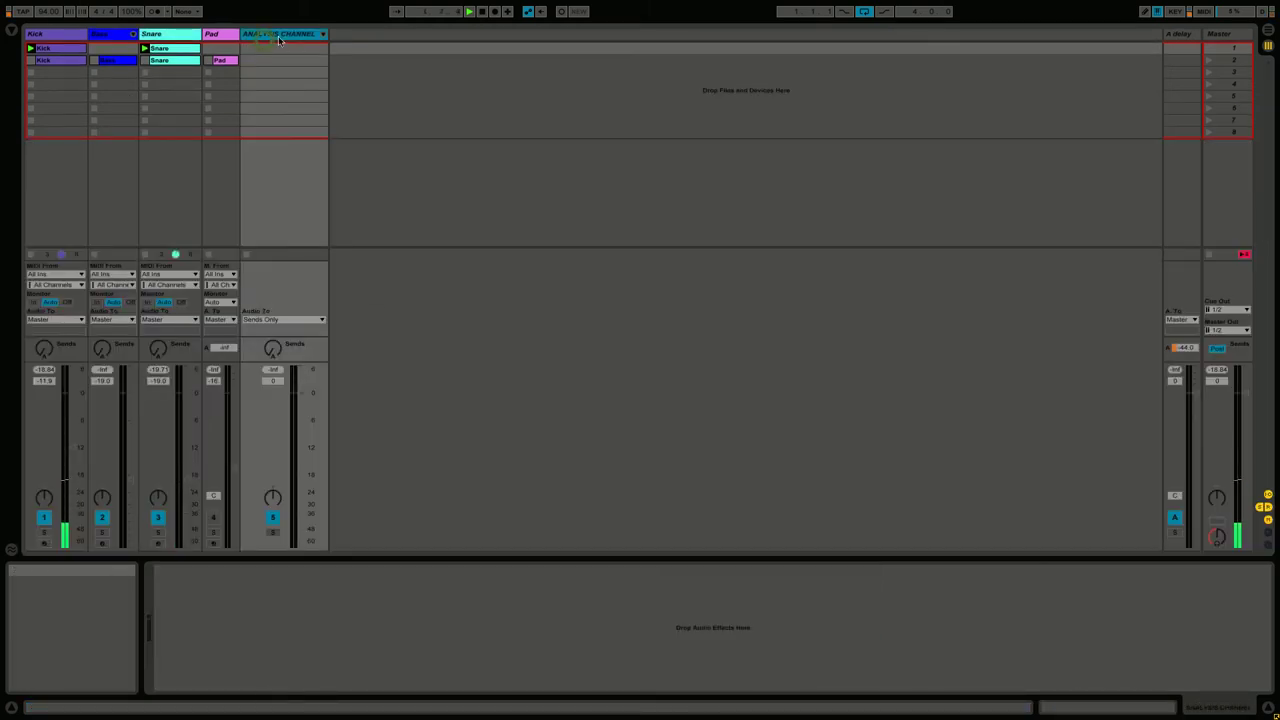
key("ctrl+v")
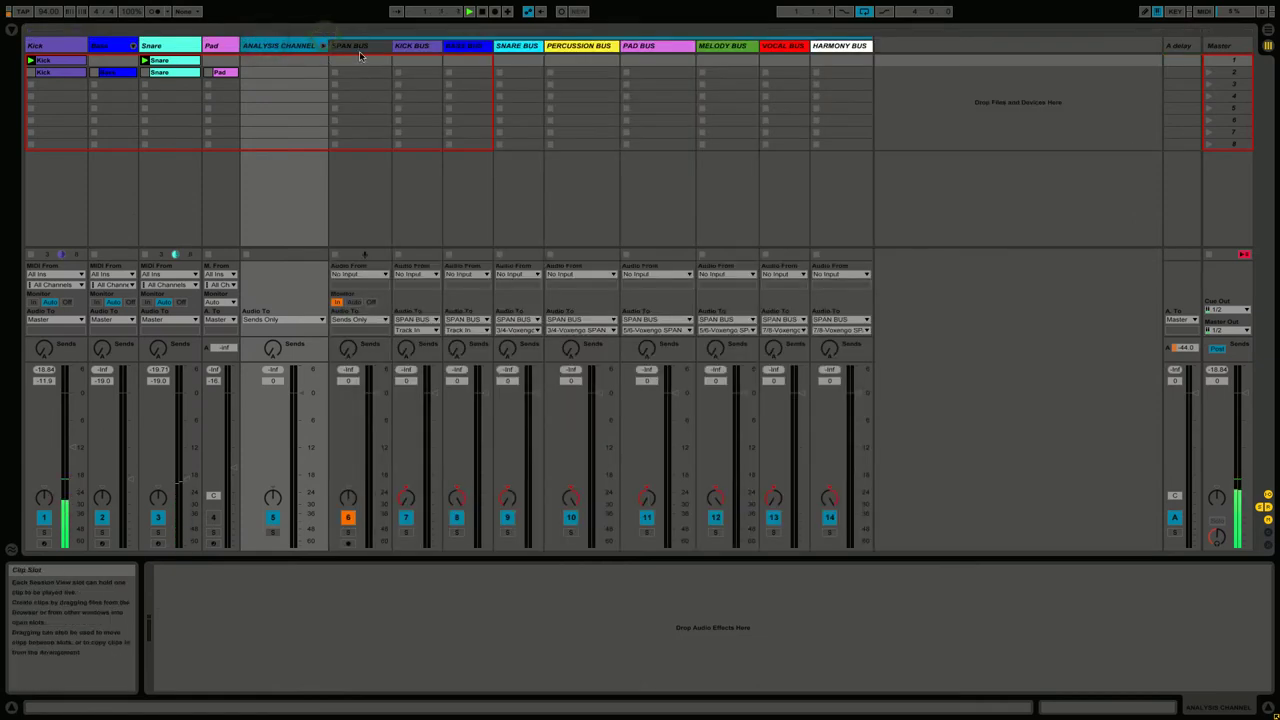
left_click(359, 45)
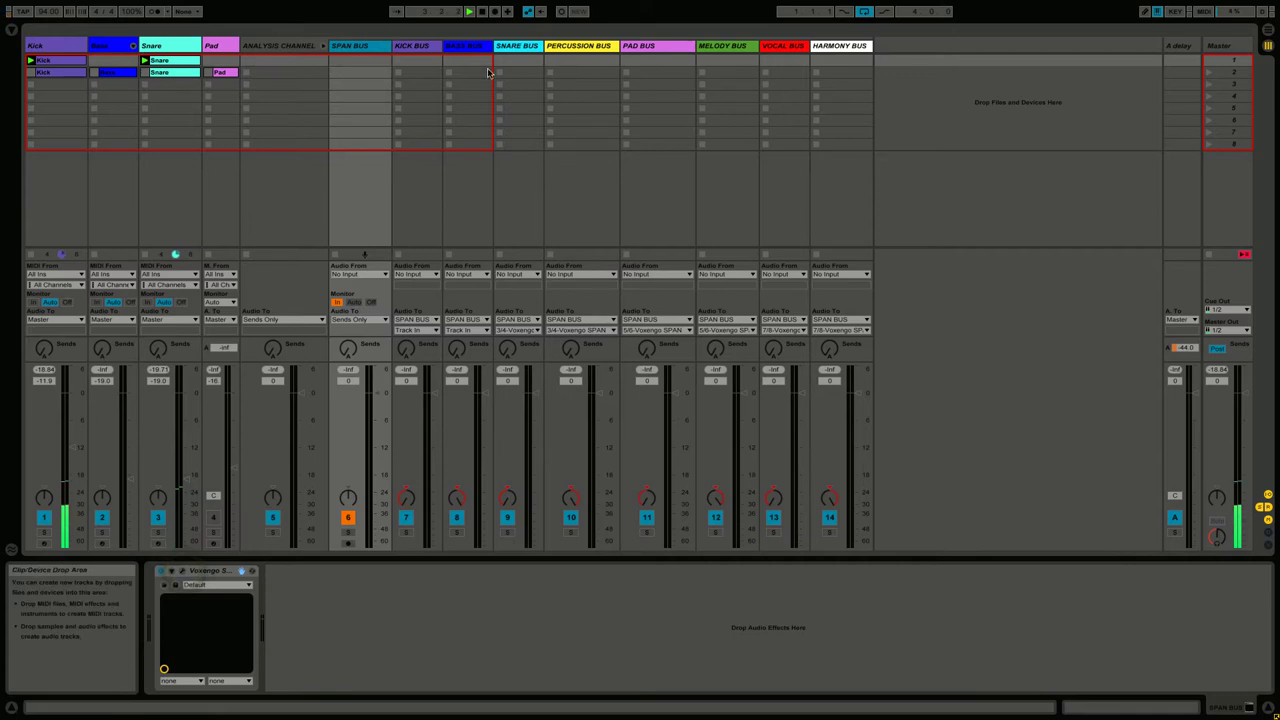
left_click(420, 274)
left_click(405, 330)
left_click(400, 302)
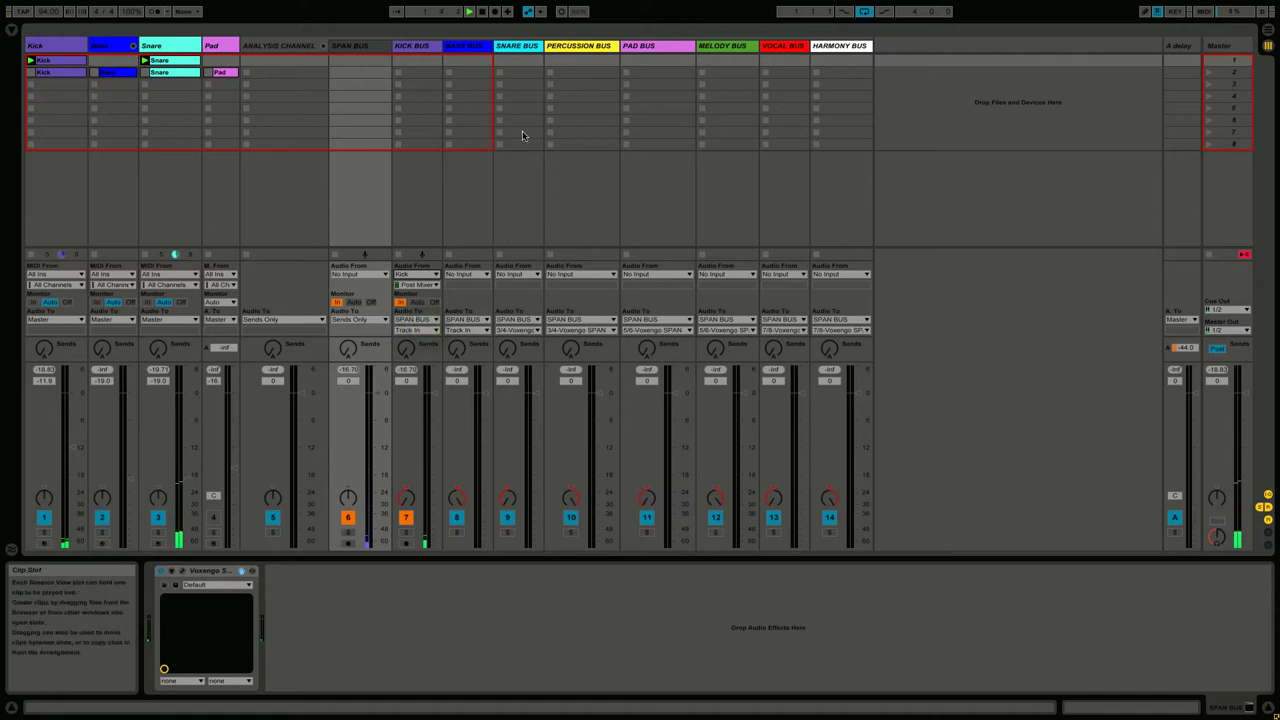
left_click(519, 281)
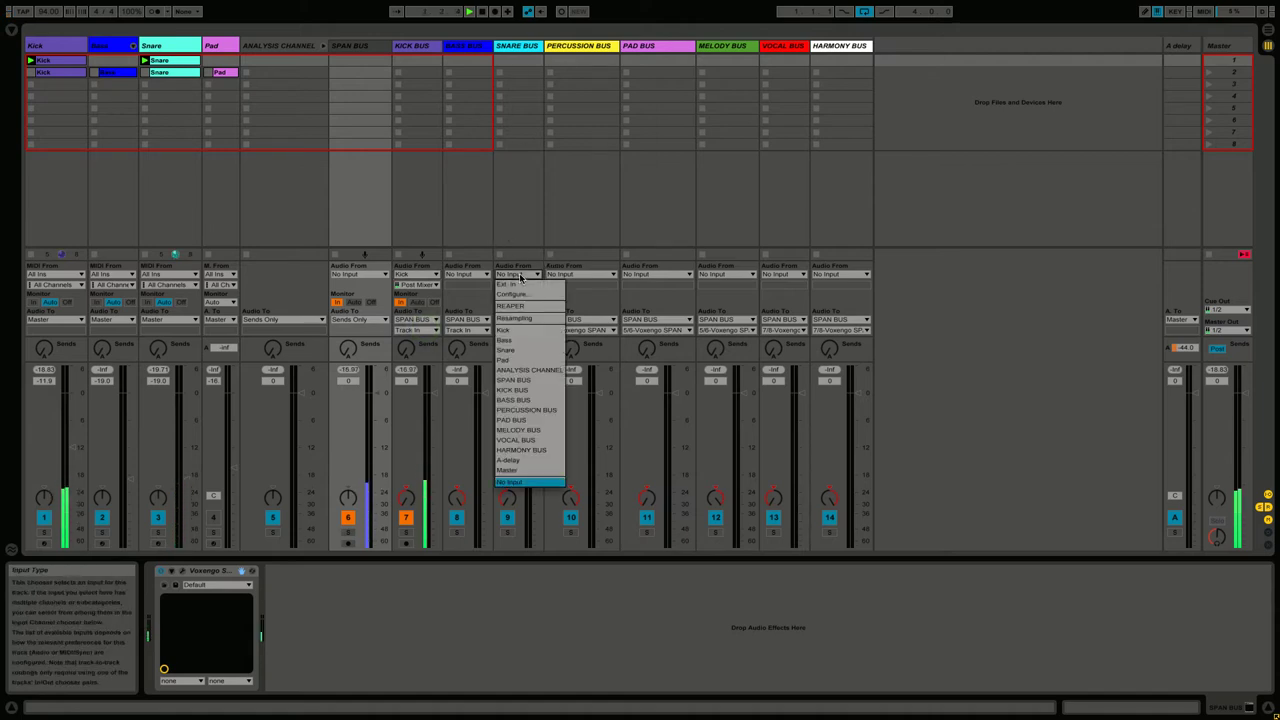
left_click(517, 350)
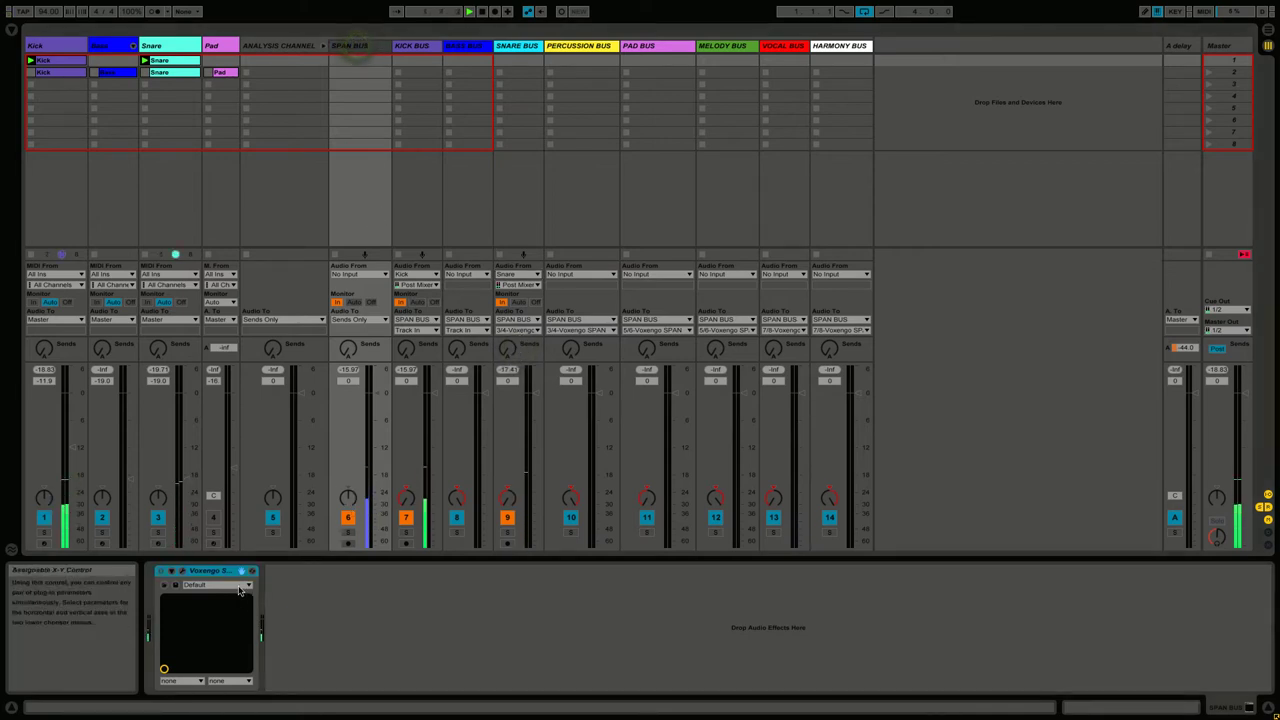
Step: Open Voxengo SPAN on the SPAN BUS, select the Snare group, and widen the spectrum to the full frequency range
left_click(181, 572)
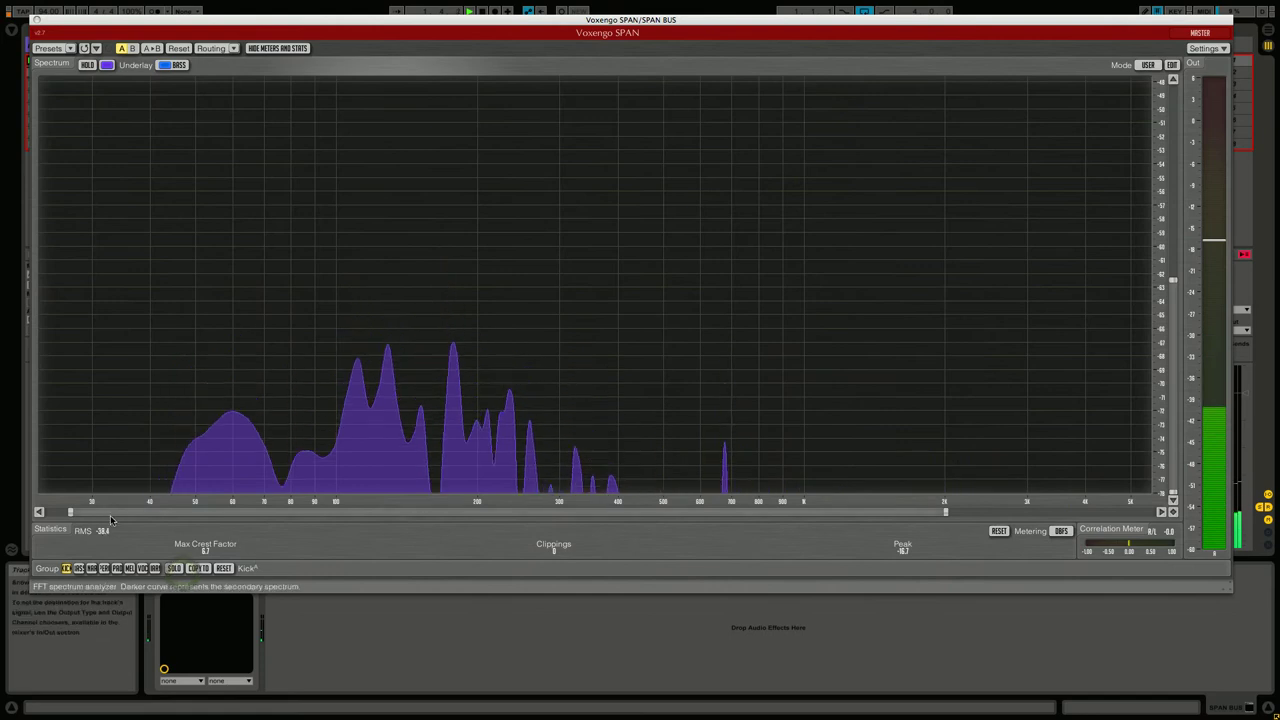
left_click(92, 568)
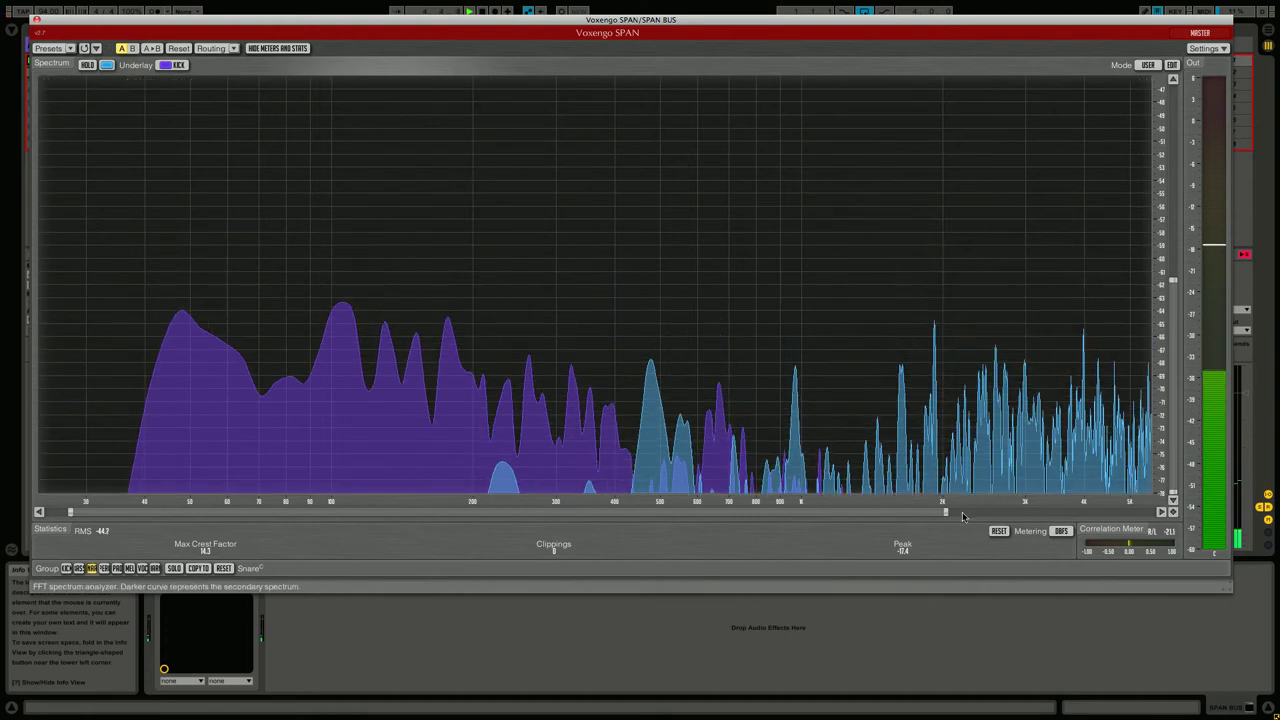
left_click_drag(946, 514, 1151, 513)
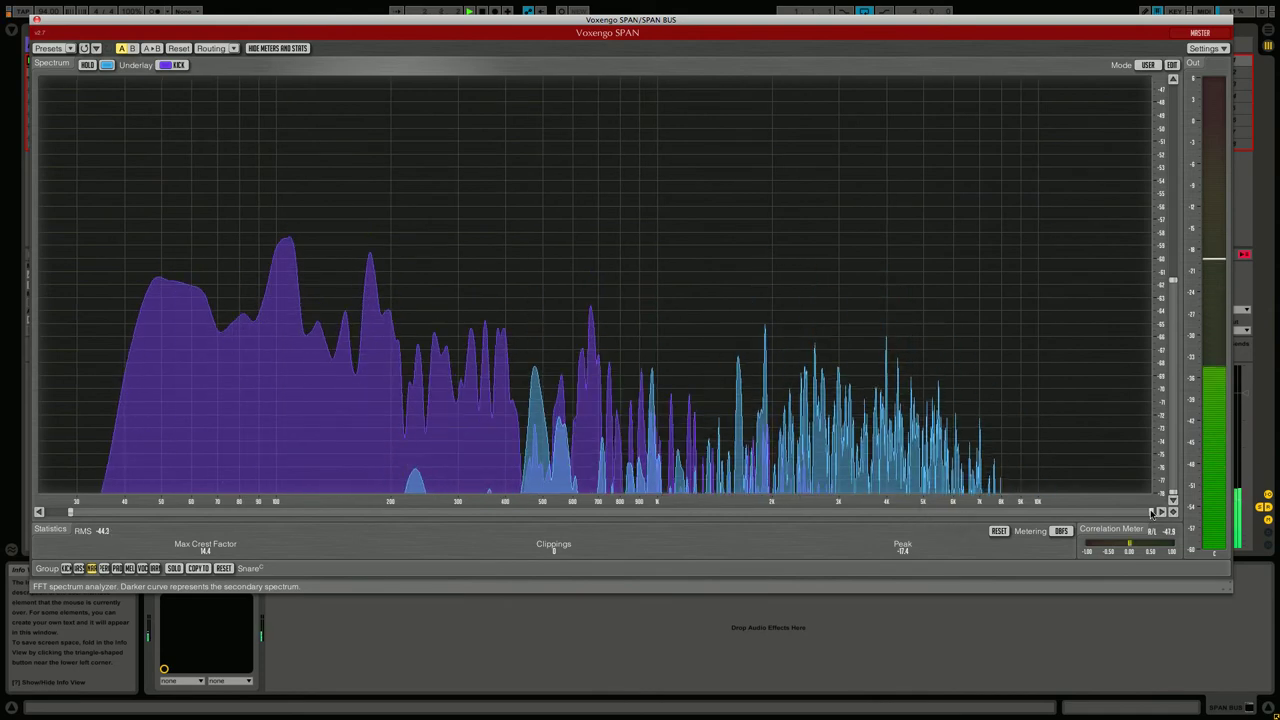
left_click_drag(70, 513, 14, 518)
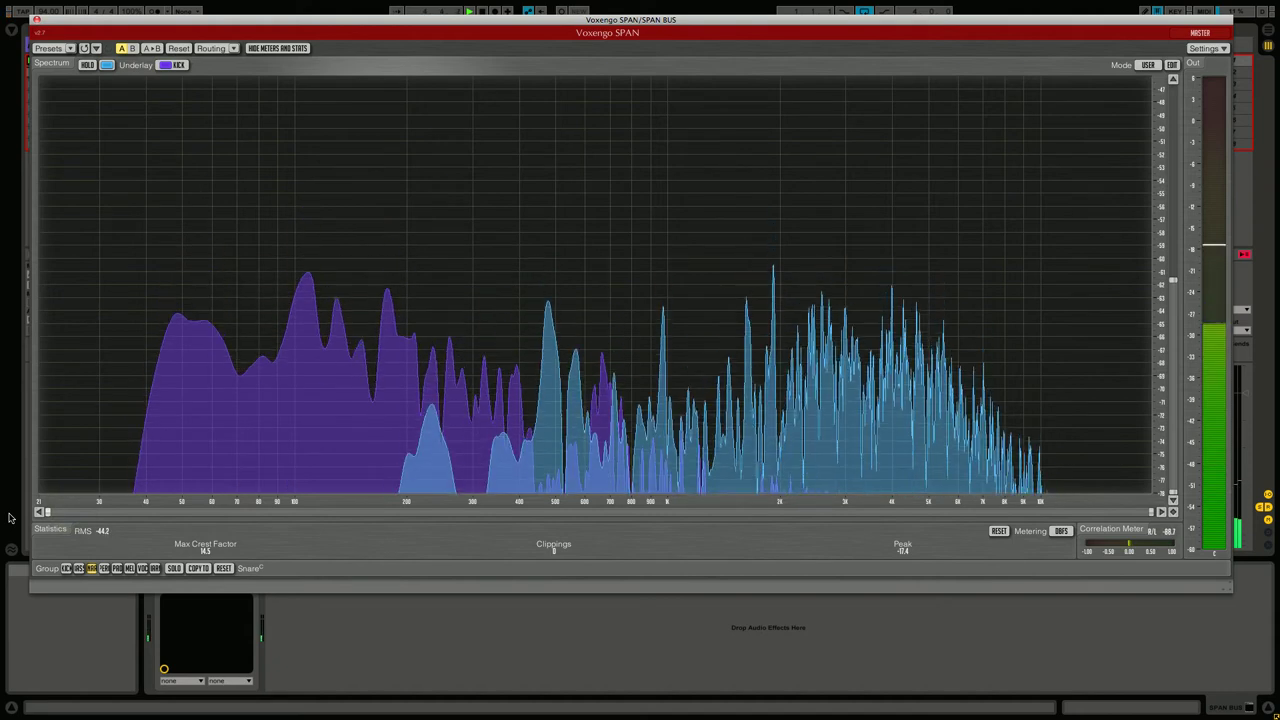
Step: Examine the kick and snare overlap in a narrower frequency range, restore the full range, and raise the display's upper level to about -18 dB
left_click_drag(61, 515, 248, 512)
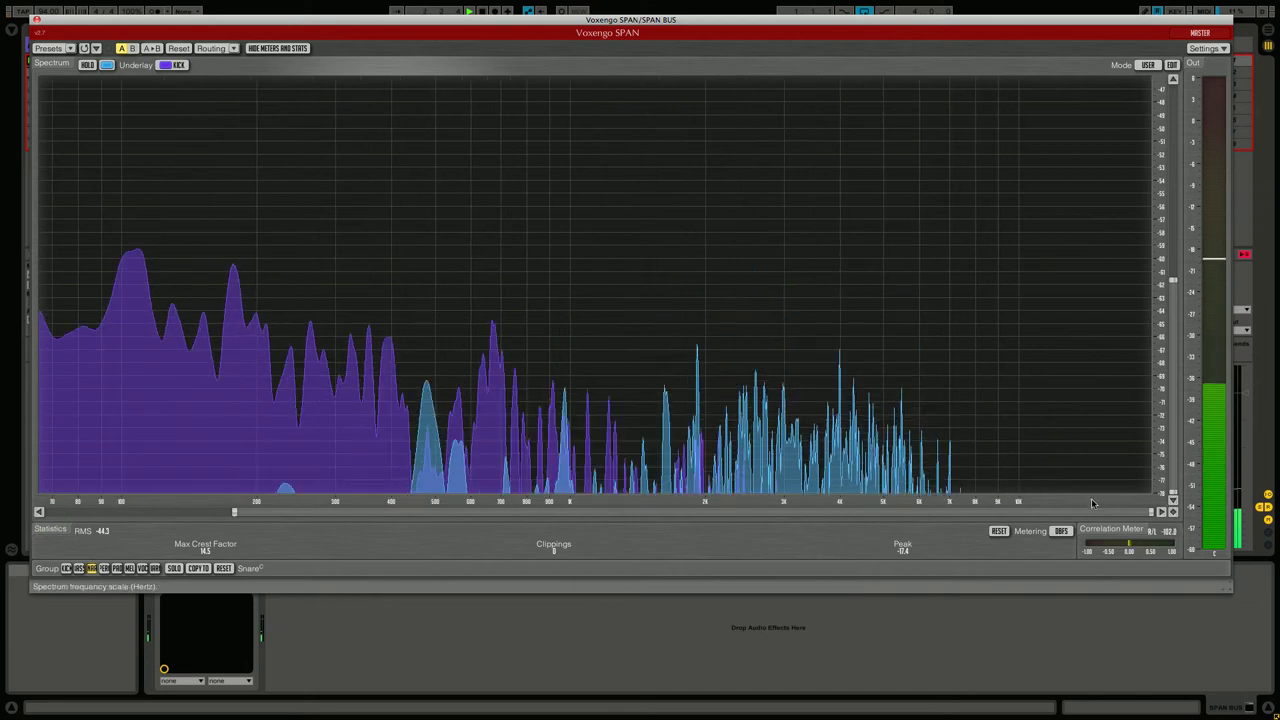
left_click_drag(1150, 513, 830, 508)
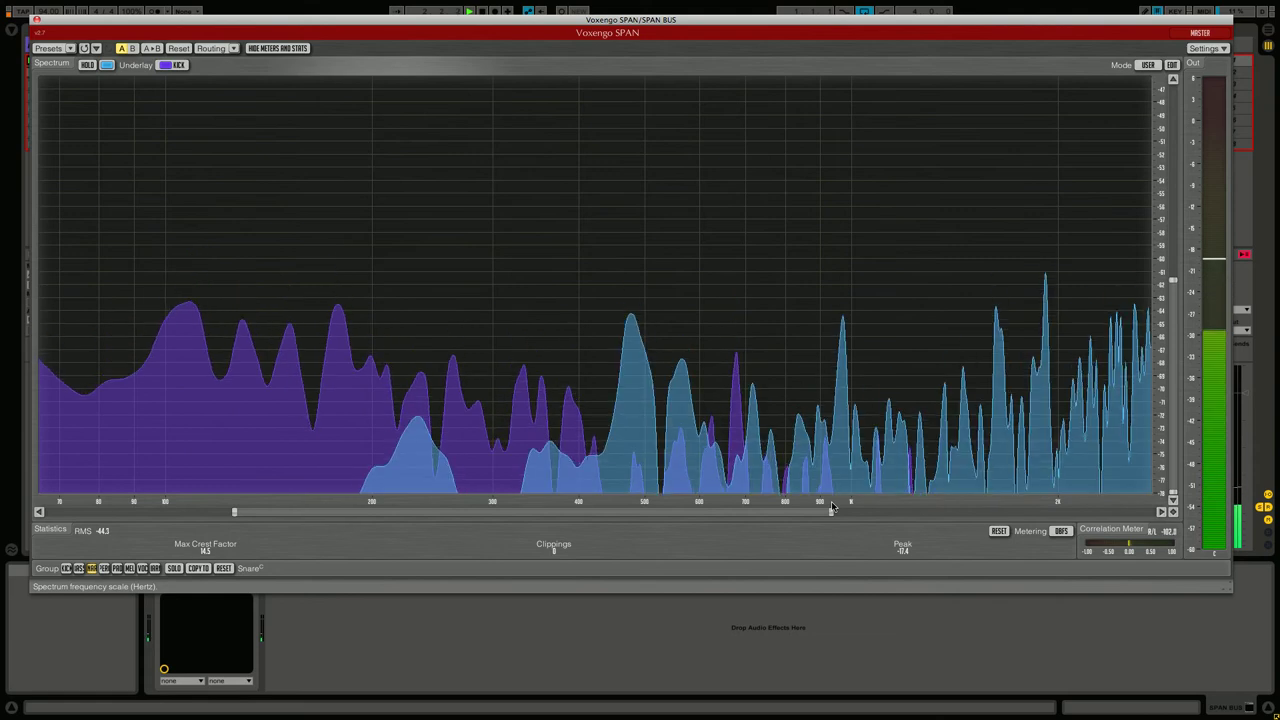
left_click_drag(830, 513, 924, 515)
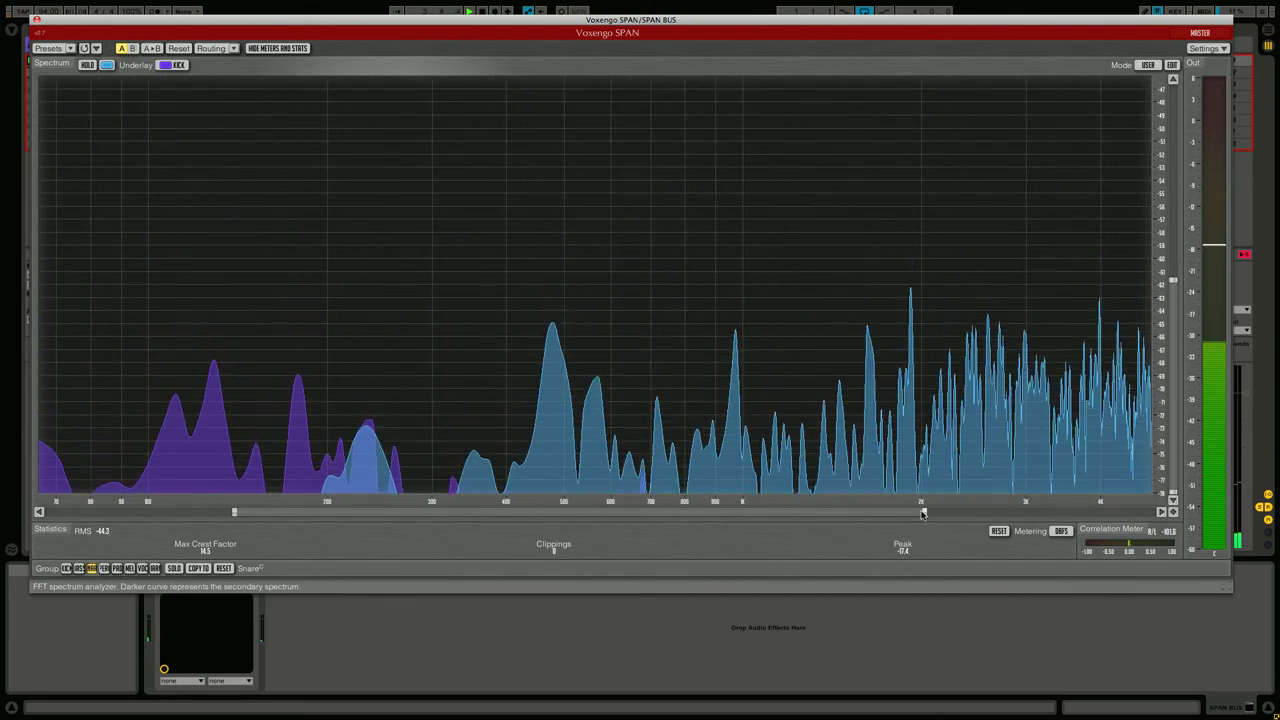
mouse_move(1175, 285)
left_mouse_down()
mouse_move(1176, 192)
mouse_move(1175, 358)
mouse_move(1175, 290)
left_mouse_up()
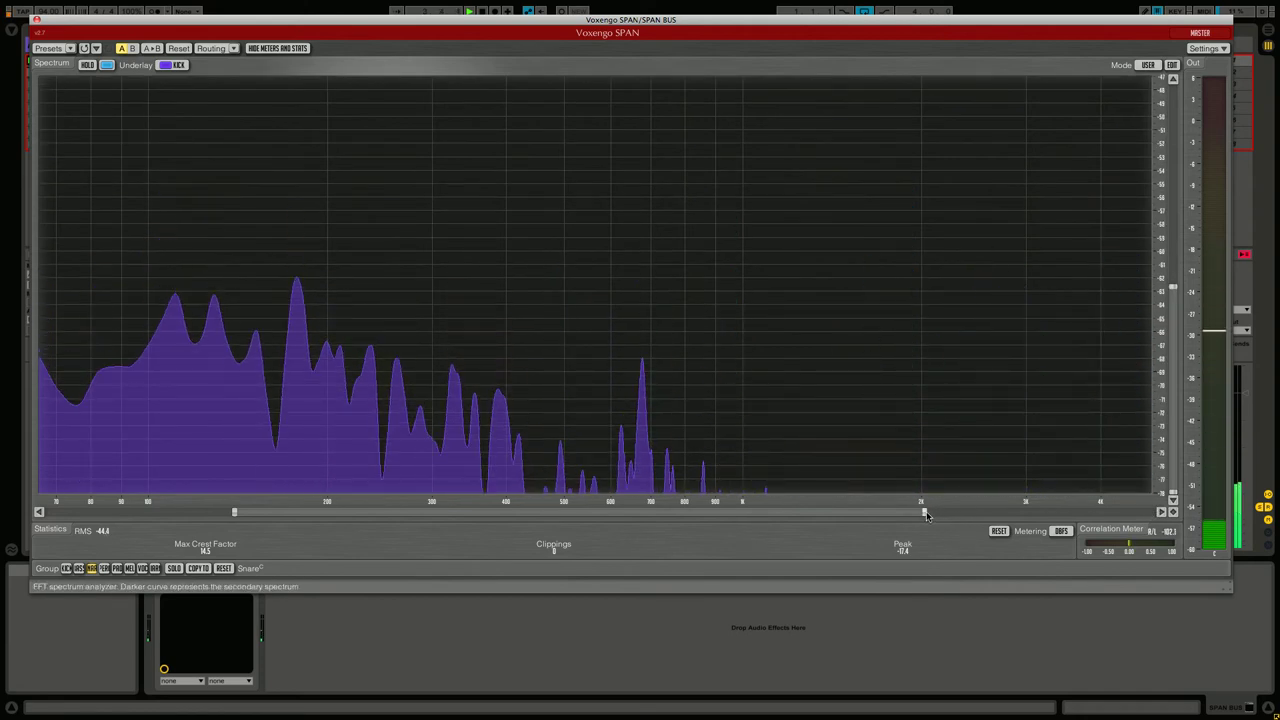
left_click_drag(925, 513, 1155, 514)
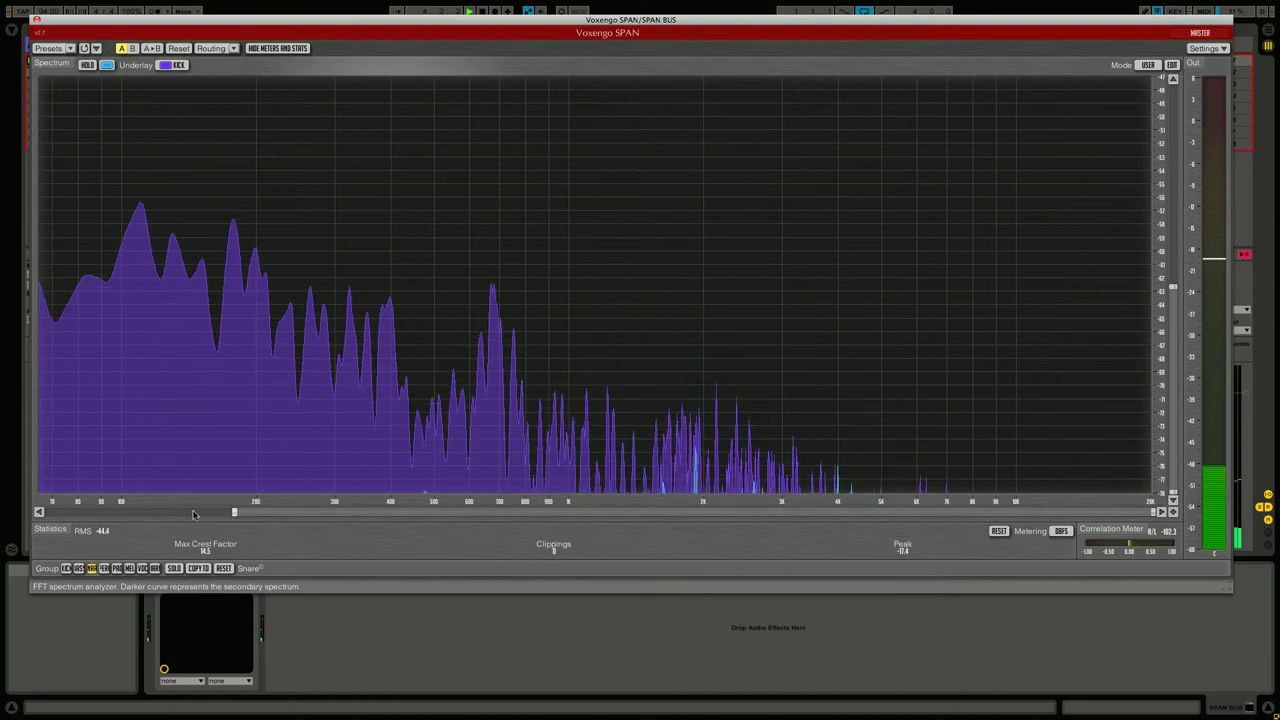
left_click_drag(234, 512, 48, 513)
left_click_drag(1173, 289, 1190, 83)
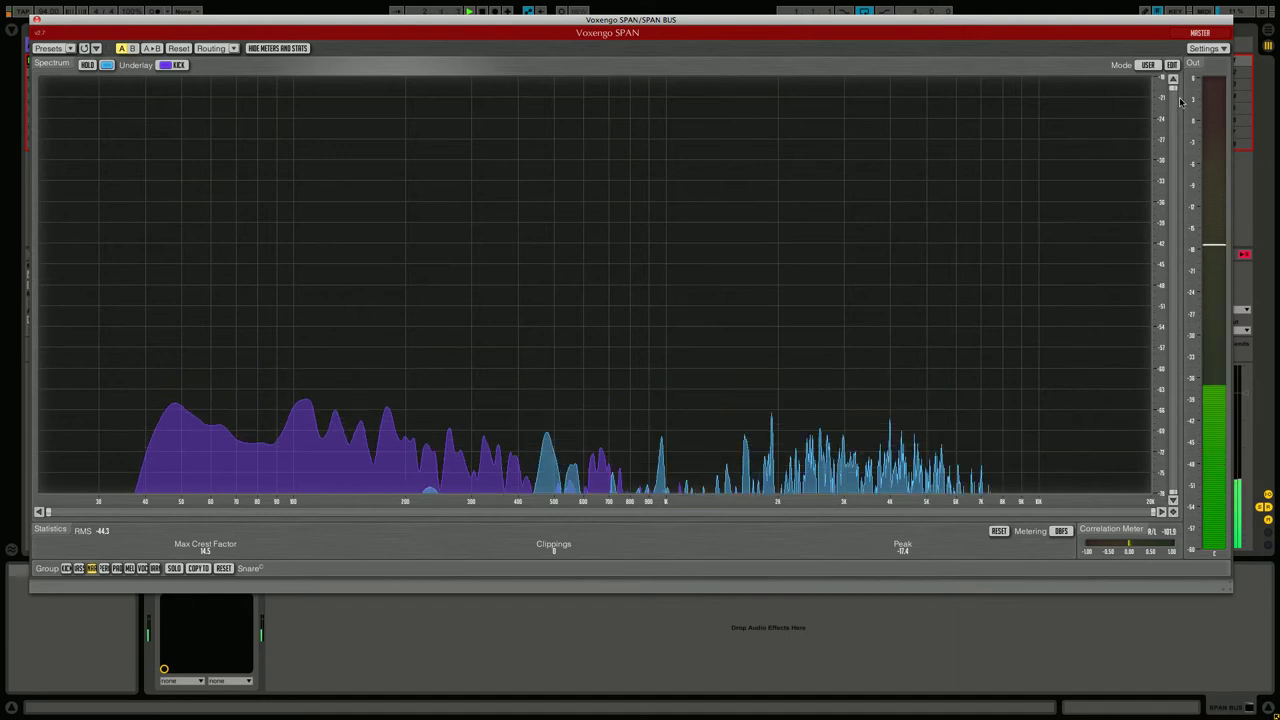
Step: Open SPAN's Spectrum Mode Editor and preview the secondary spectrum, leaving it disabled
left_click(1172, 65)
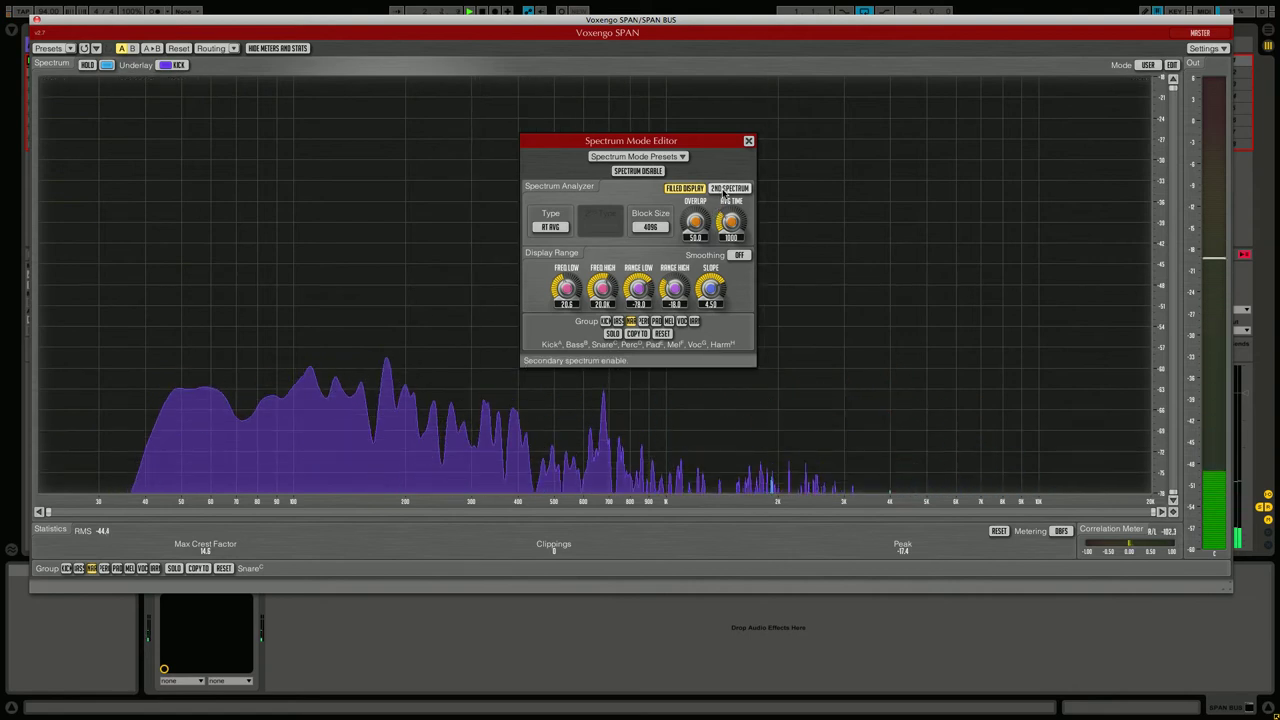
left_click(724, 190)
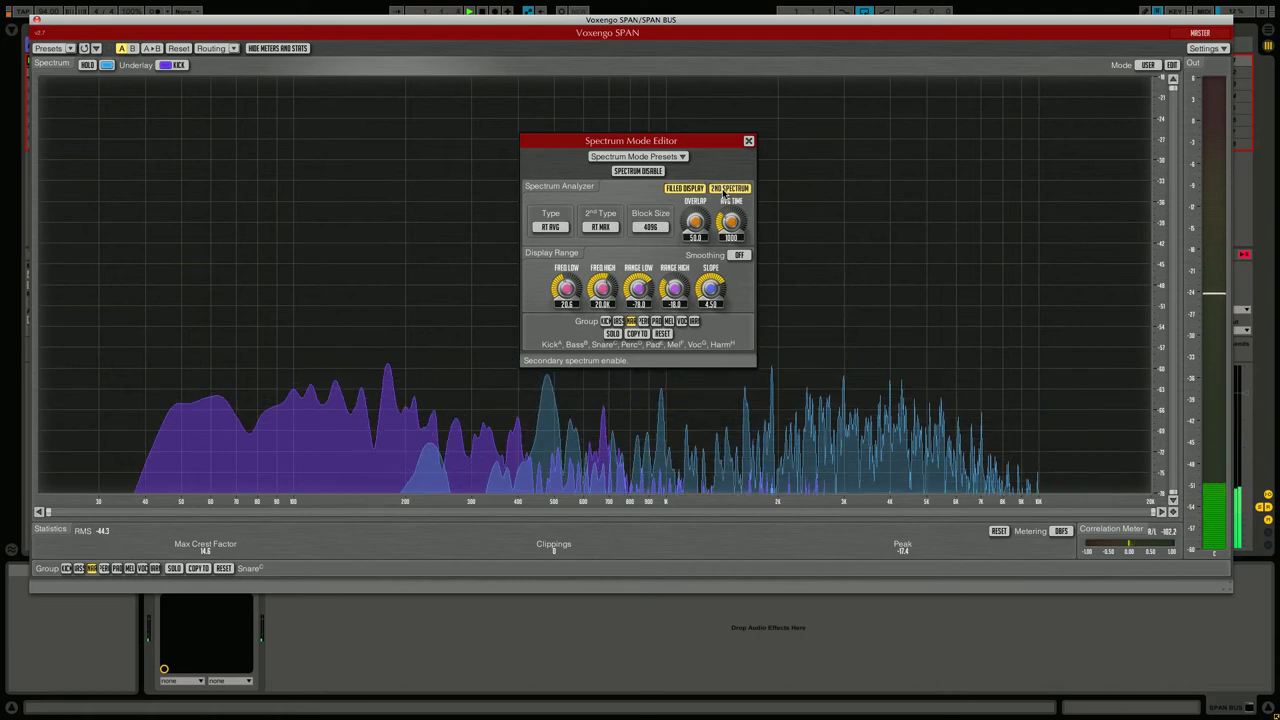
left_click(724, 190)
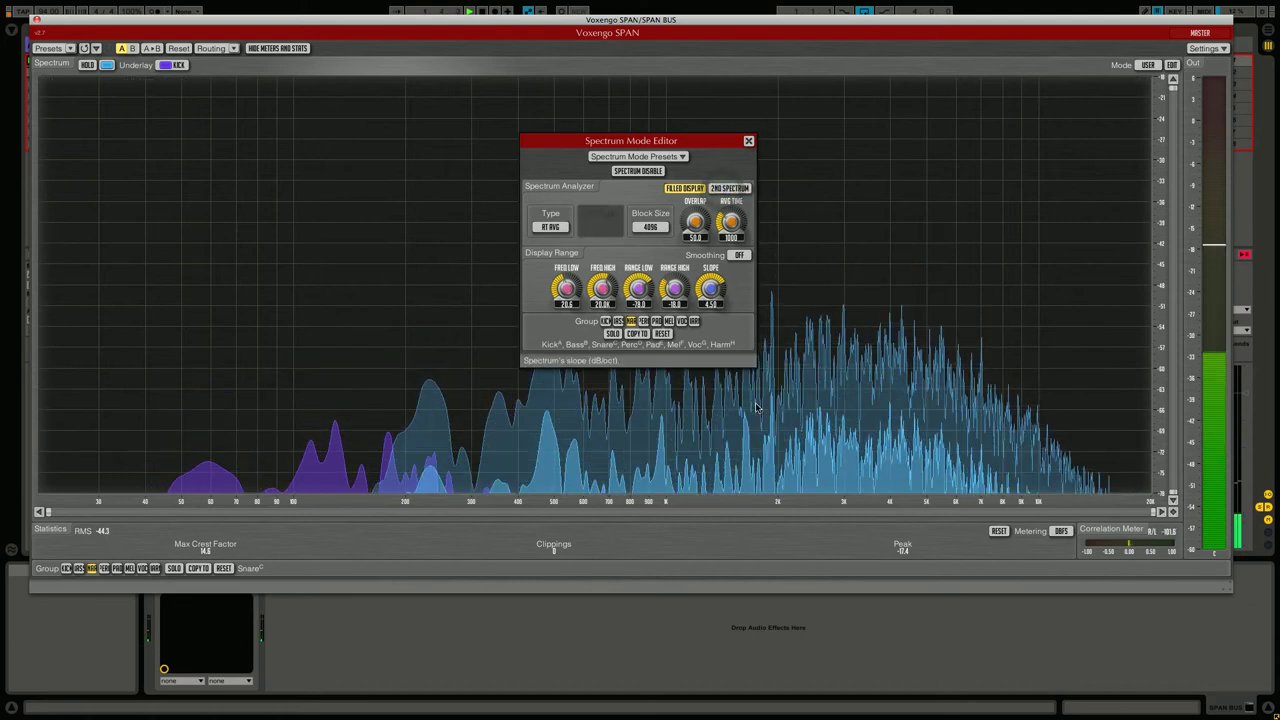
Step: Set the spectrum's display range to Freq Low 19.1, Range Low -82.6 and Range High -18.1
left_click_drag(558, 283, 562, 285)
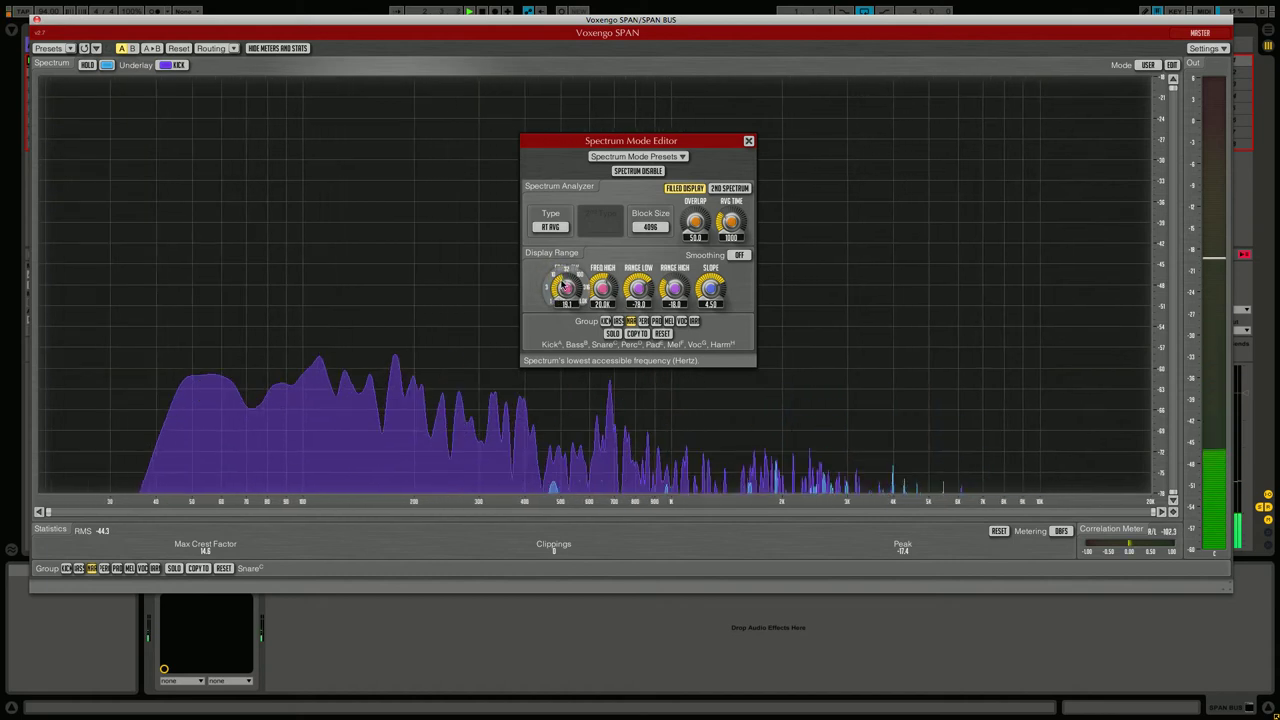
left_click_drag(648, 285, 646, 297)
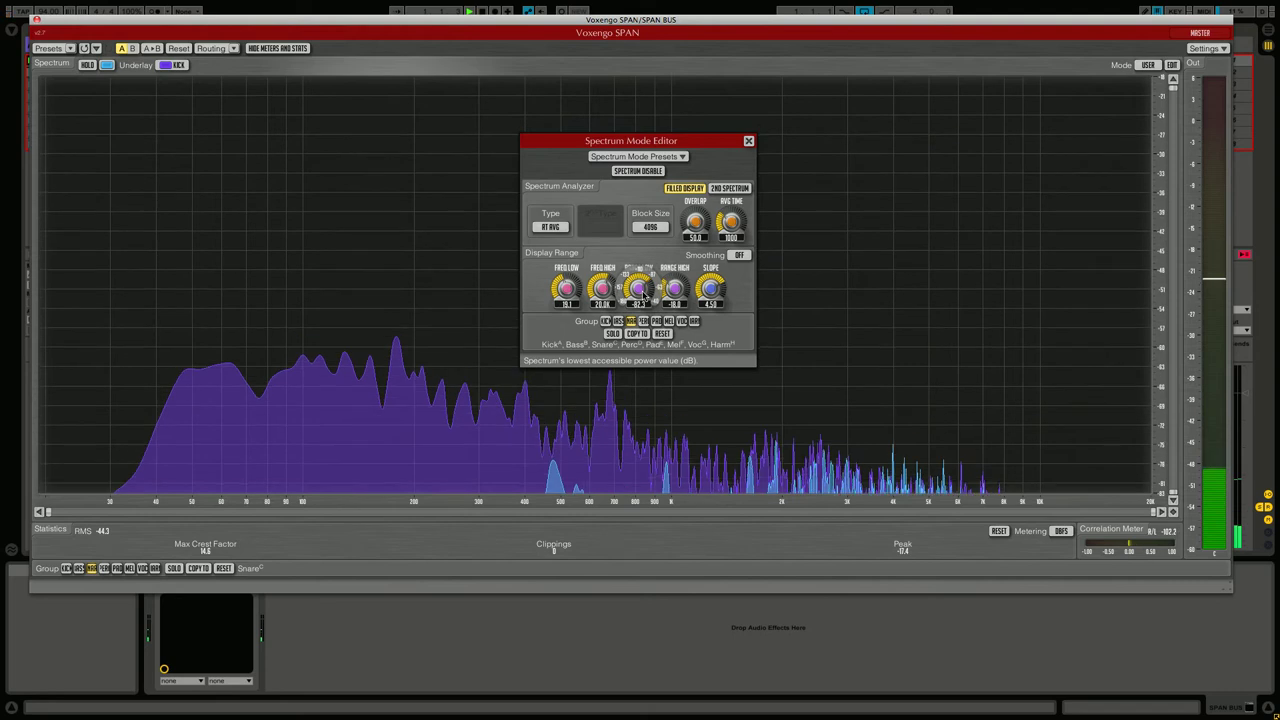
left_click_drag(669, 276, 675, 289)
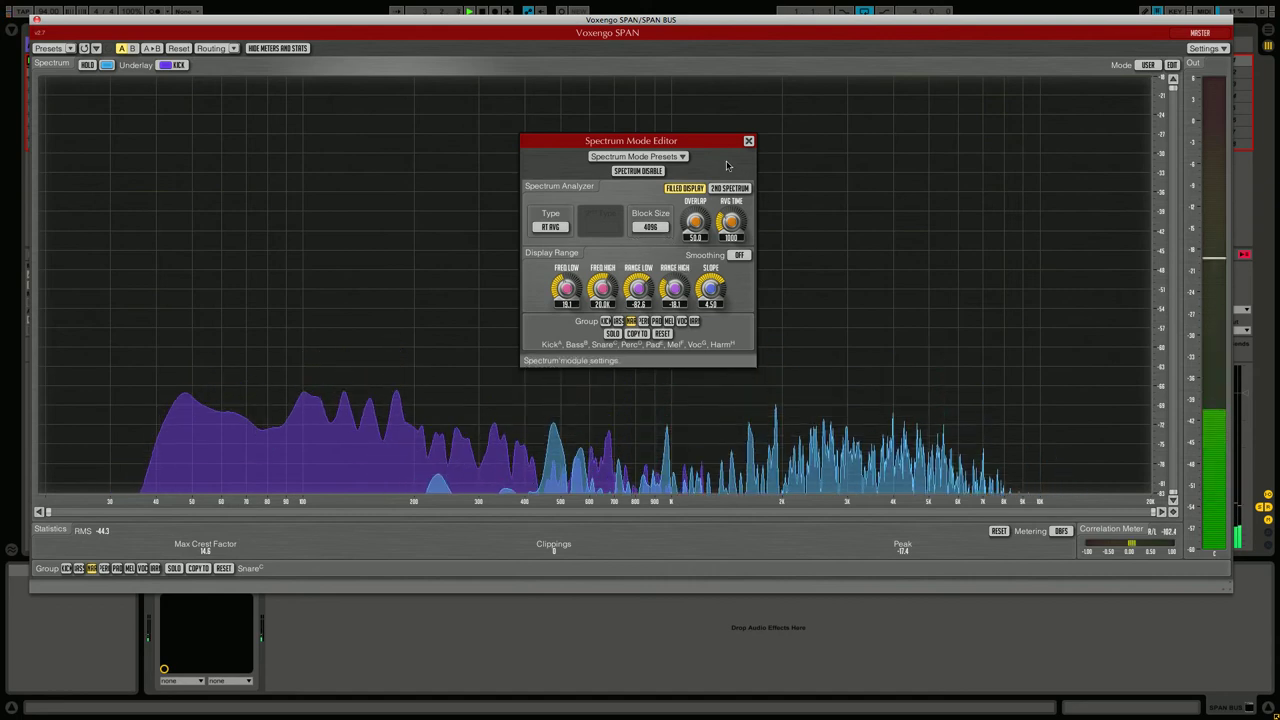
Step: Switch the spectrum mode to Slower and select RT Avg as its analysis type in the Spectrum Mode Editor
left_click(748, 142)
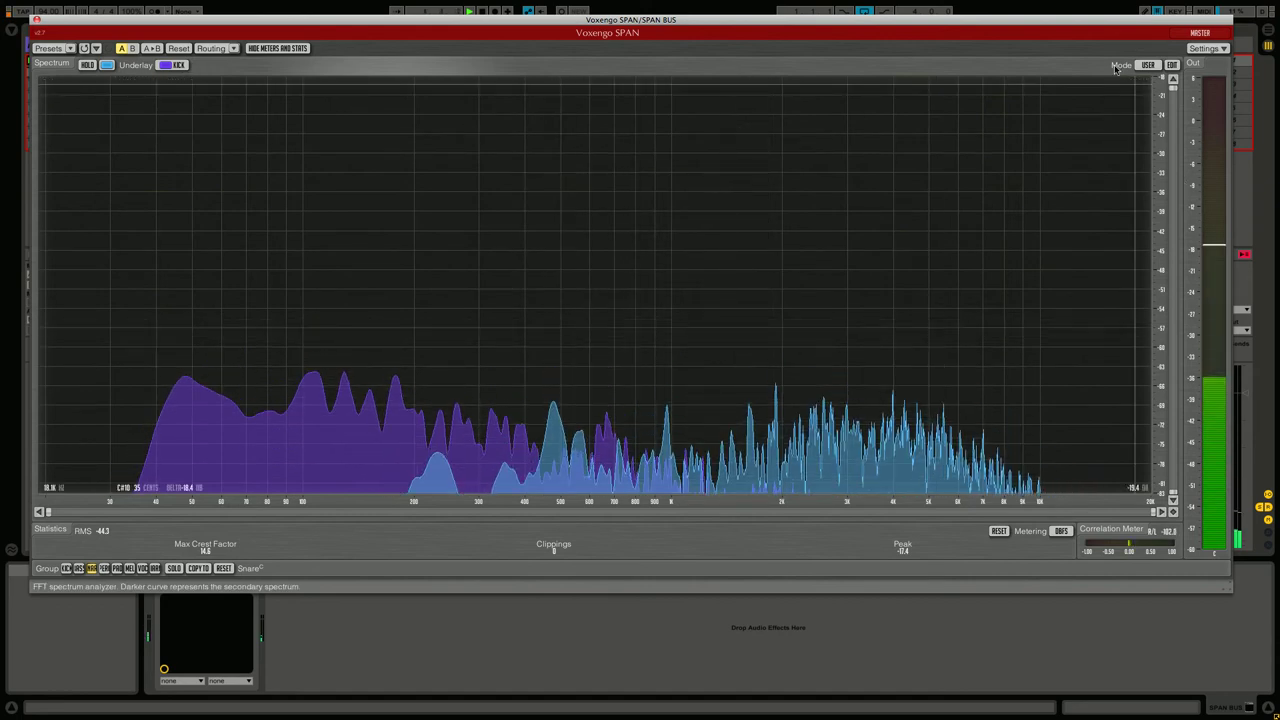
left_click(1147, 65)
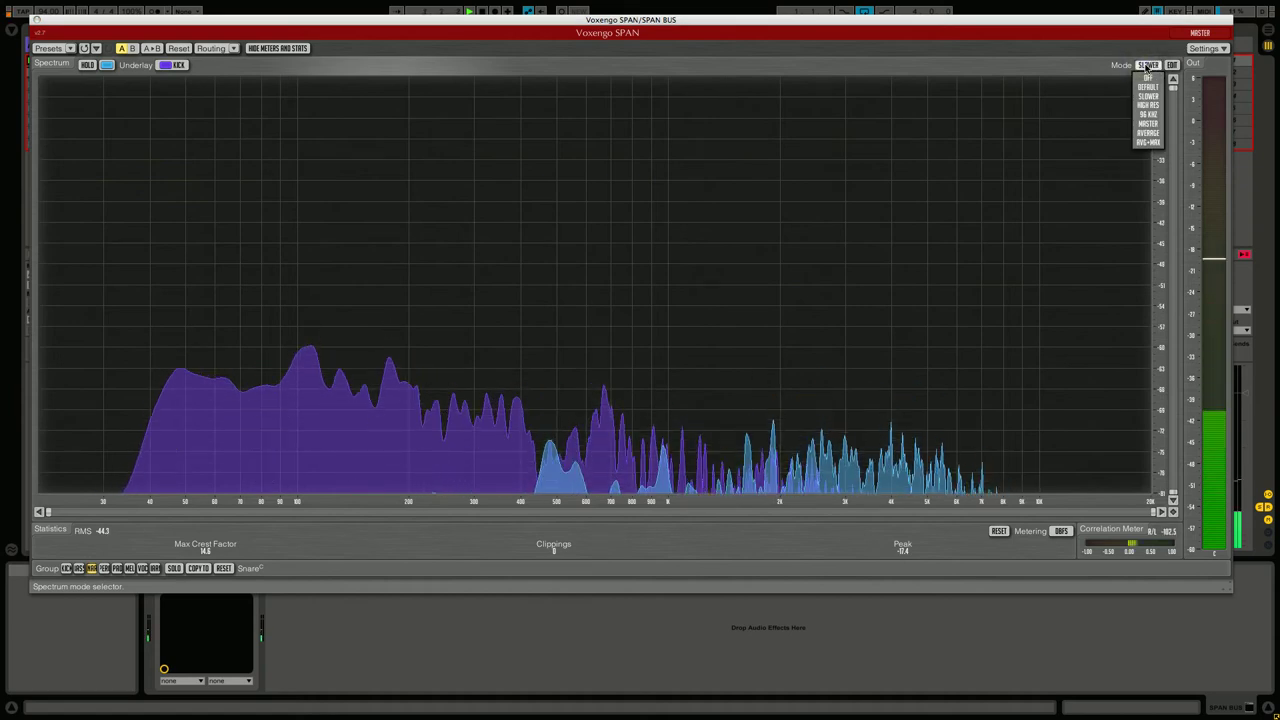
left_click(1147, 65)
left_click(1172, 64)
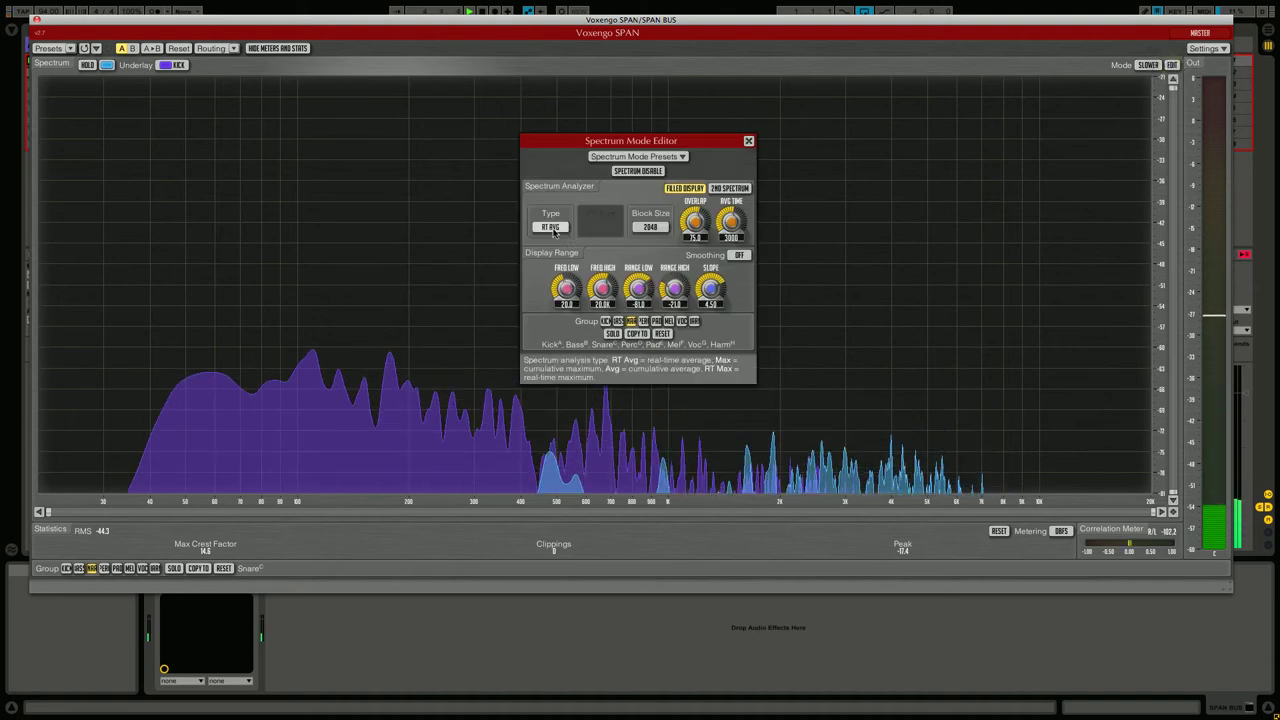
left_click(552, 228)
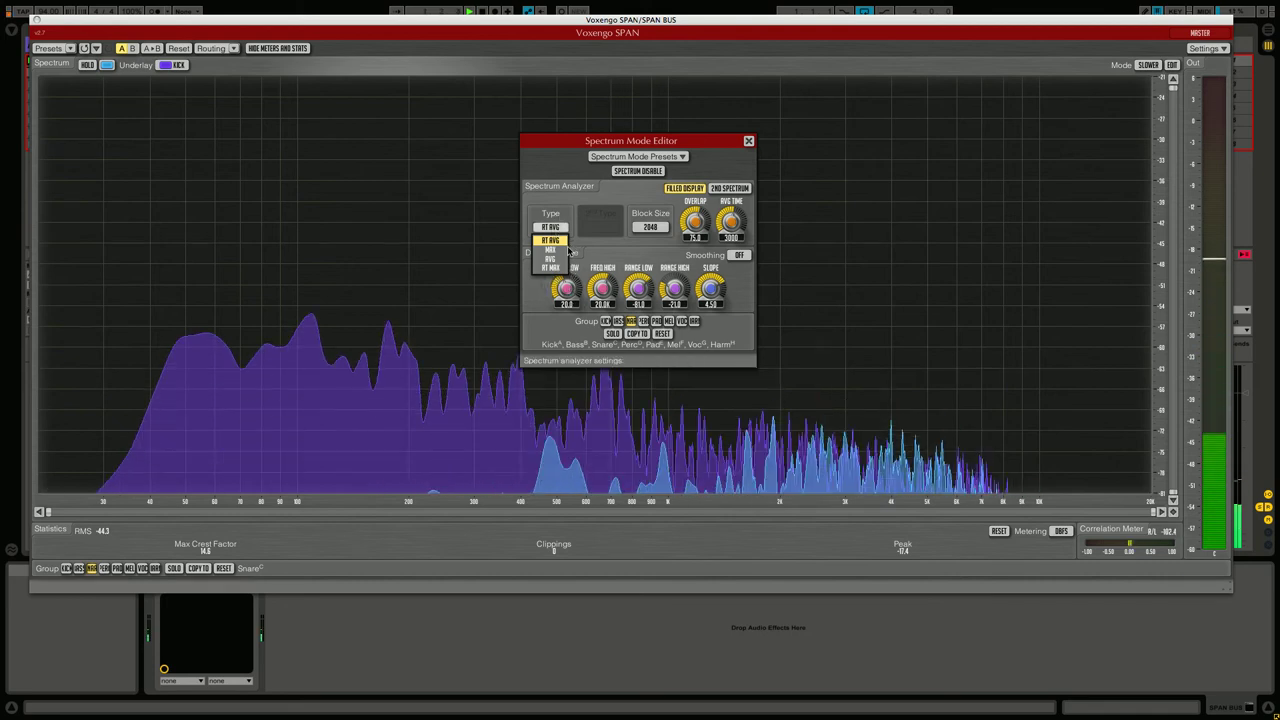
left_click(551, 241)
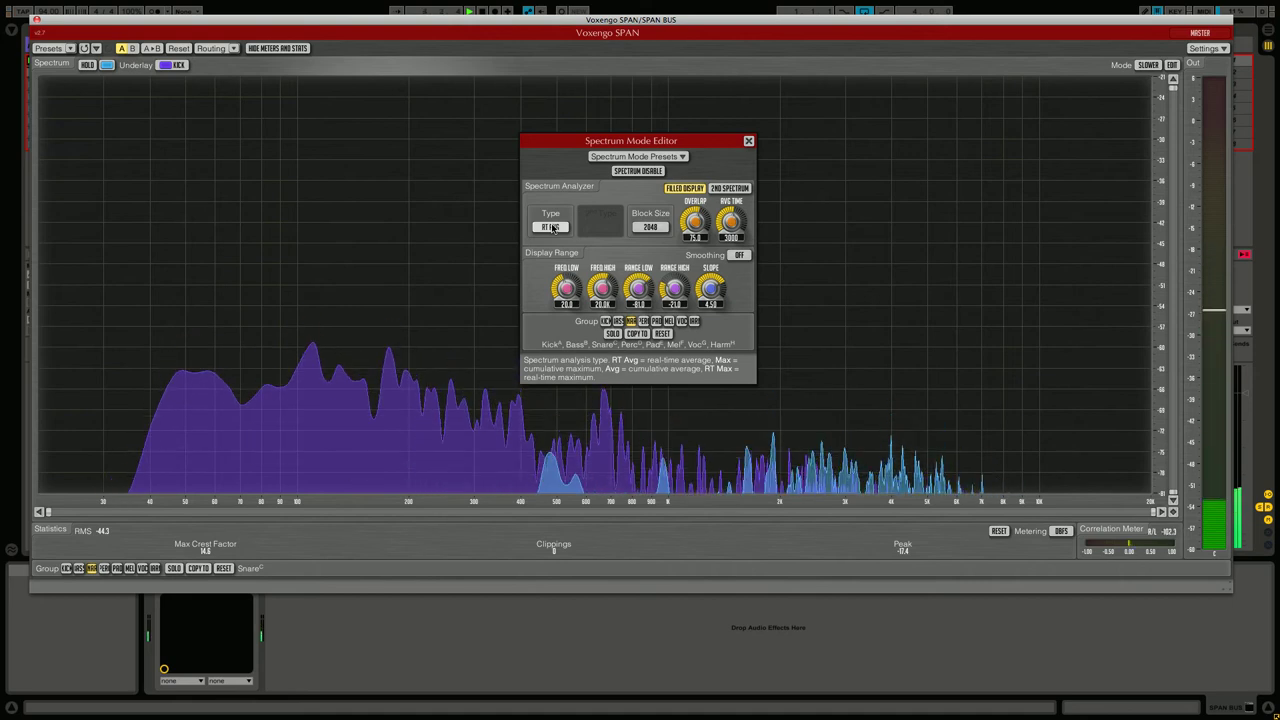
left_click(748, 143)
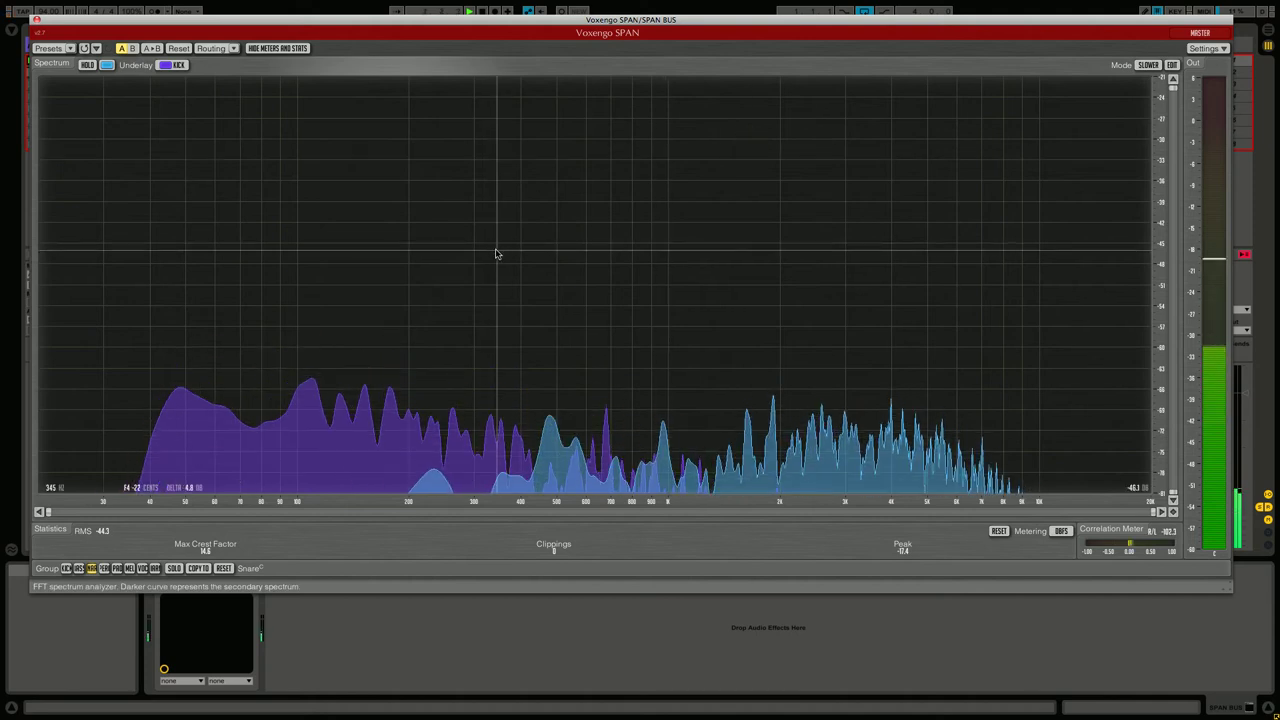
Step: Preview the spectrum at block sizes 128, 256, 65536 and 64, and settle on a block size of 8192
left_click(1172, 65)
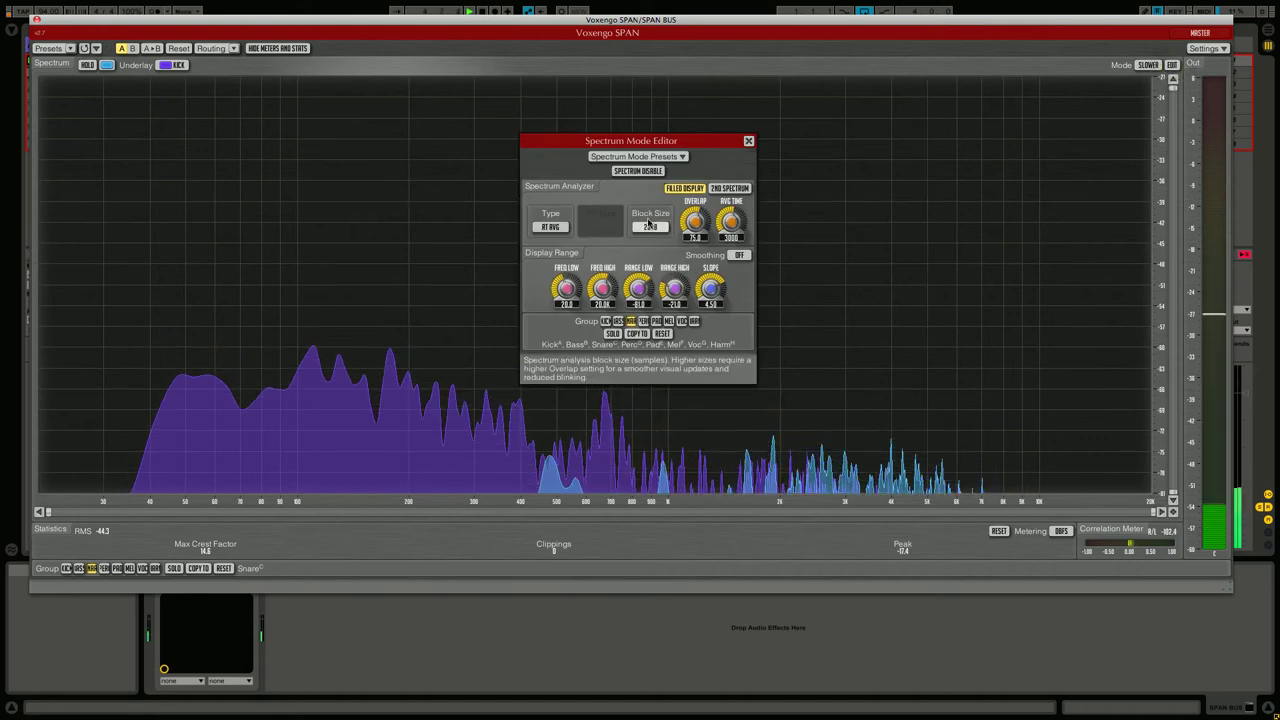
left_click(650, 227)
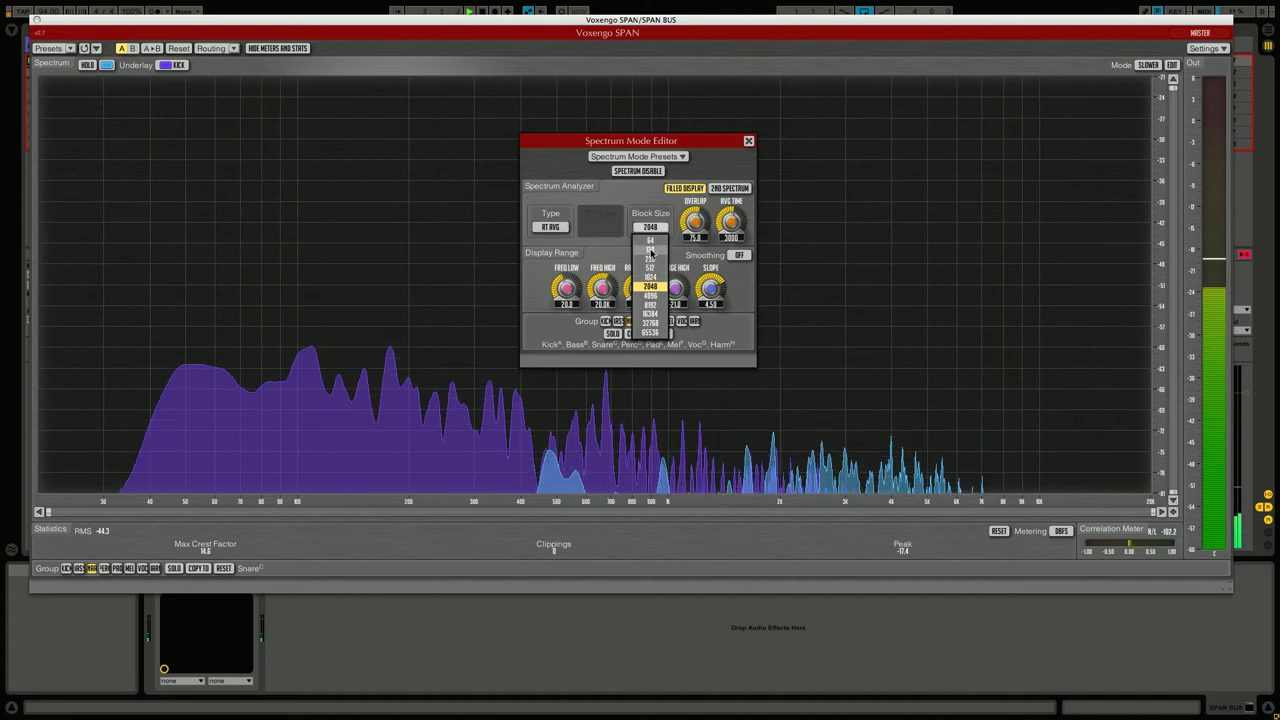
left_click(651, 250)
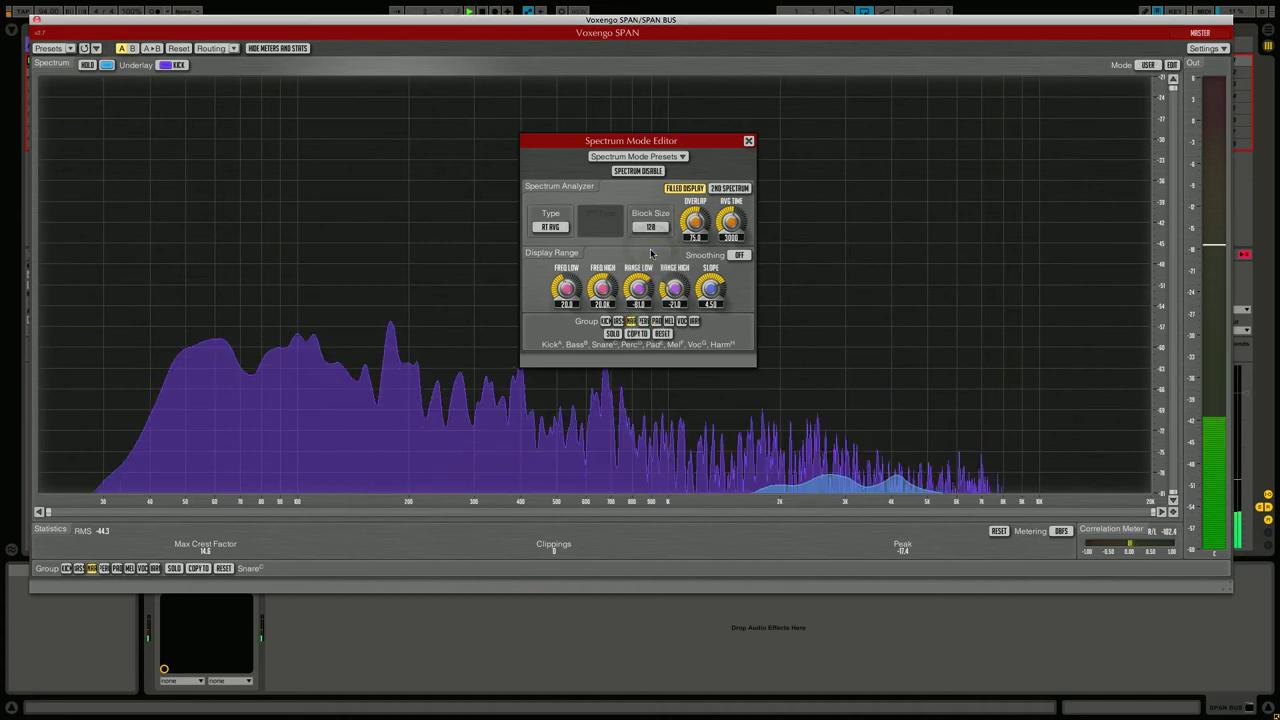
left_click(652, 227)
left_click(651, 259)
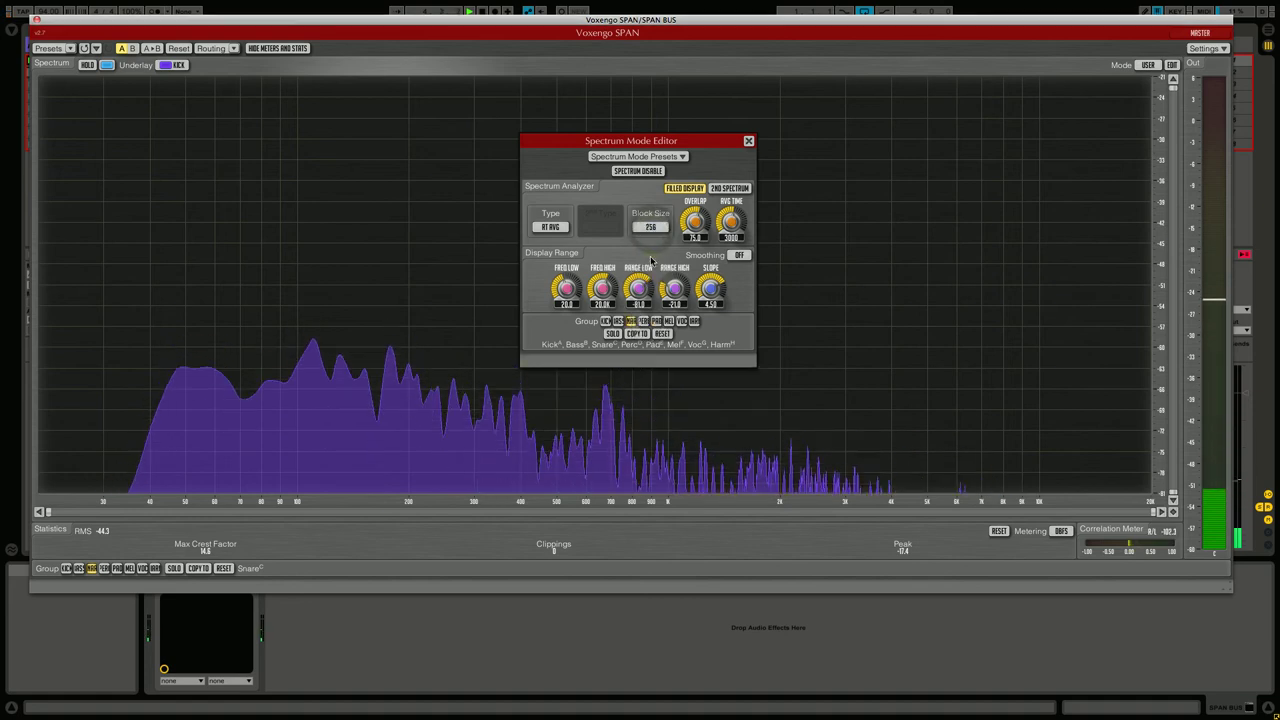
left_click(651, 227)
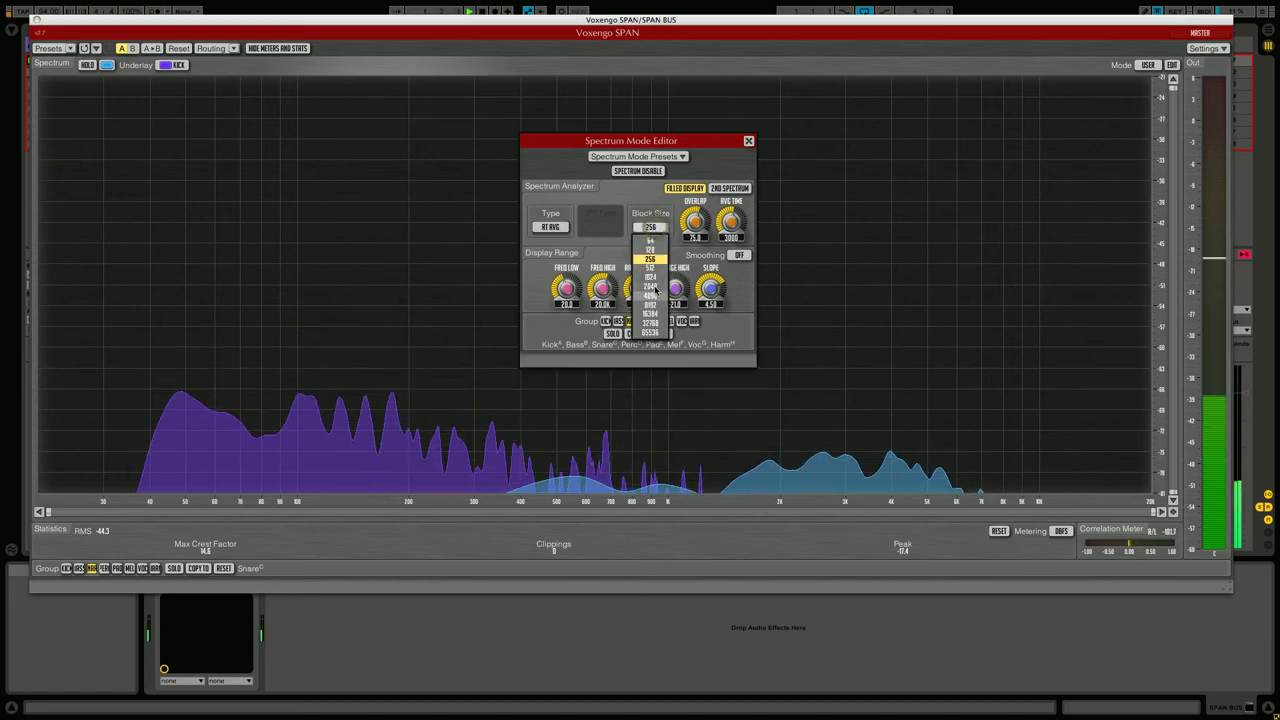
left_click(653, 332)
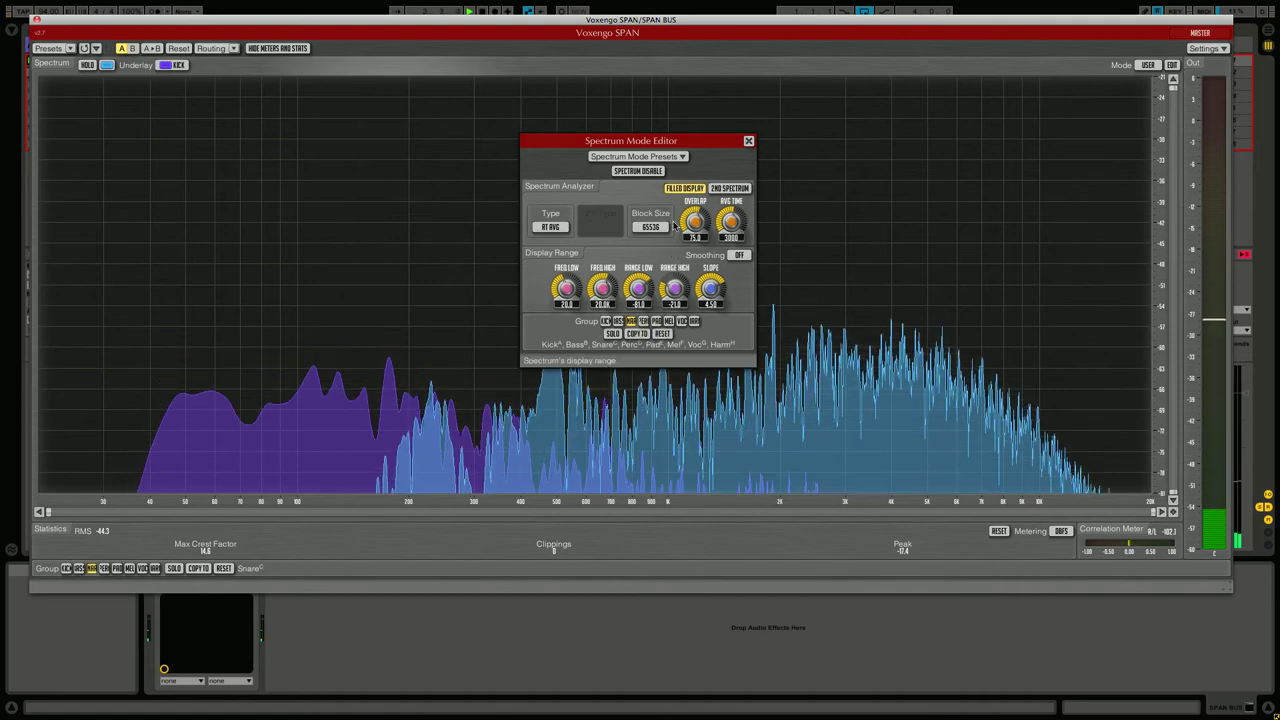
left_click(654, 228)
left_click(655, 215)
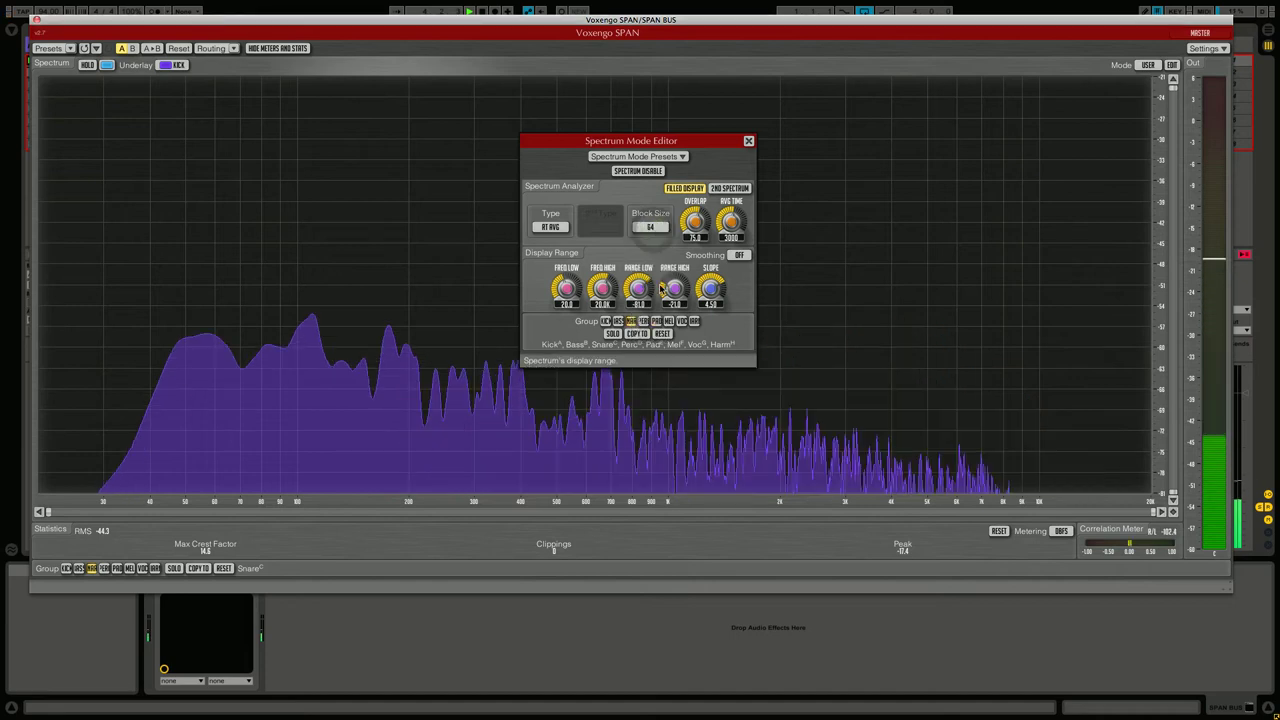
left_click(651, 227)
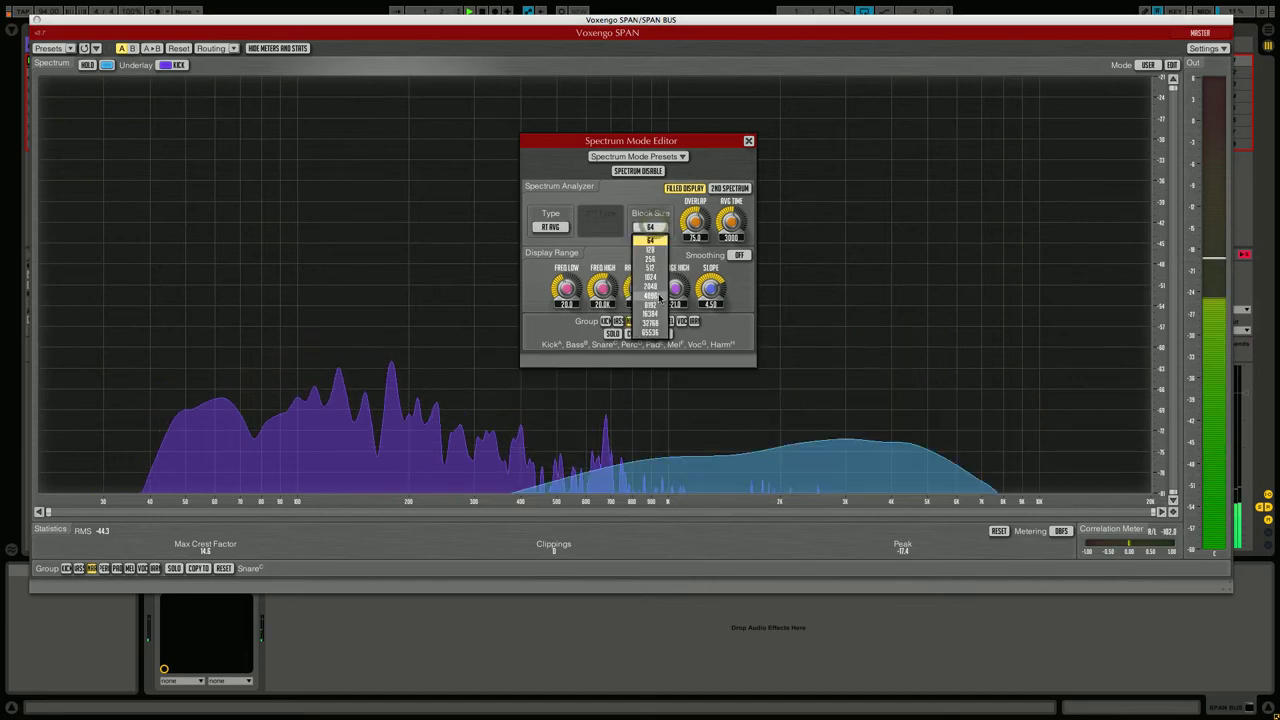
left_click(655, 305)
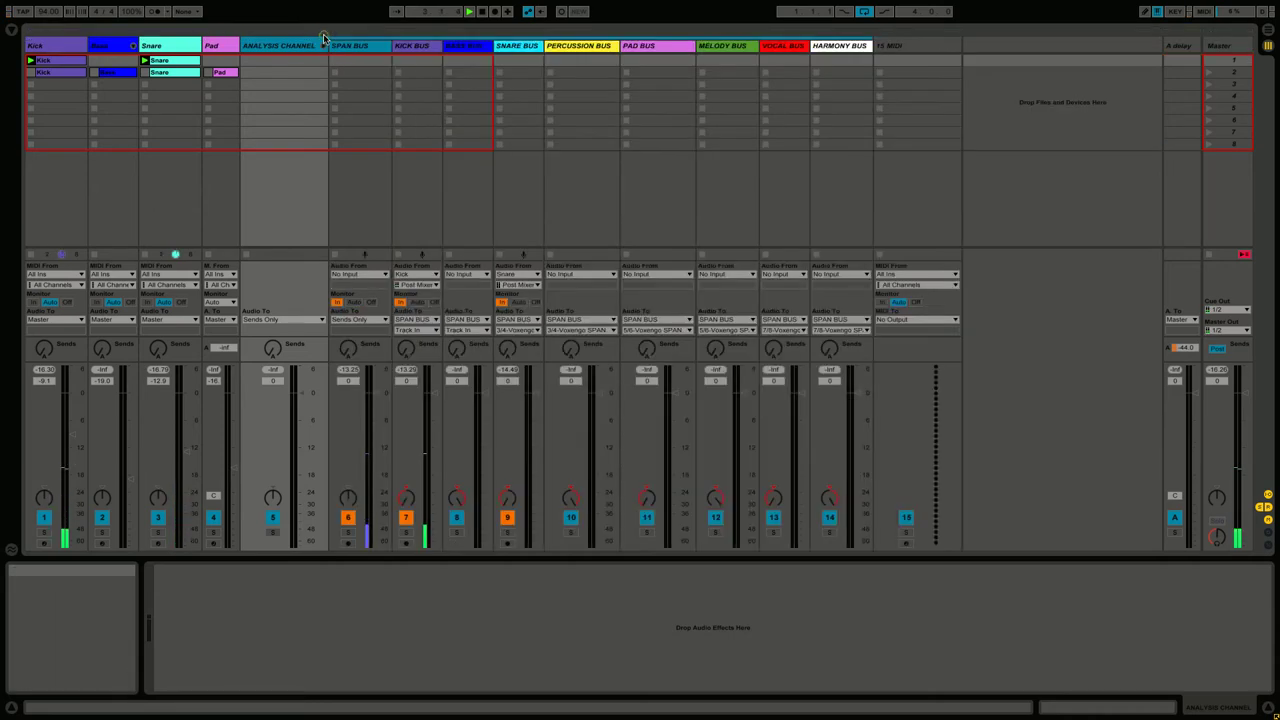
Step: Delete the 15 MIDI track
left_click(936, 46)
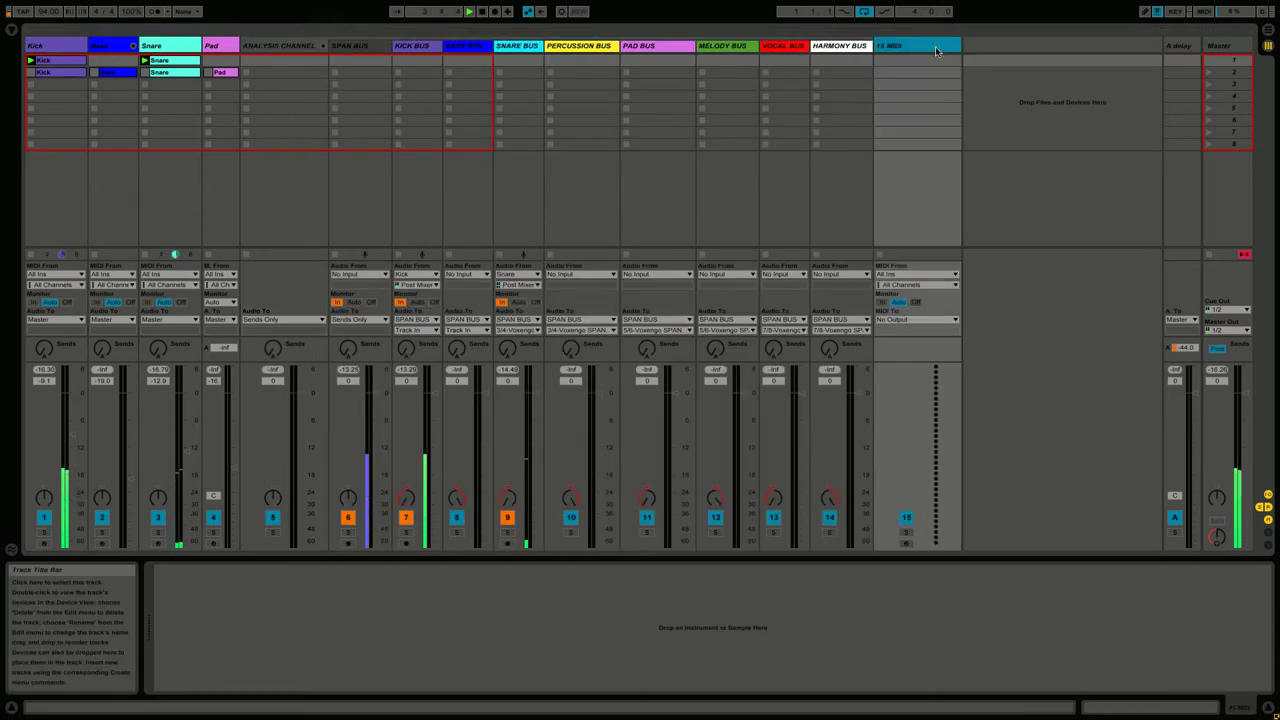
key("Delete")
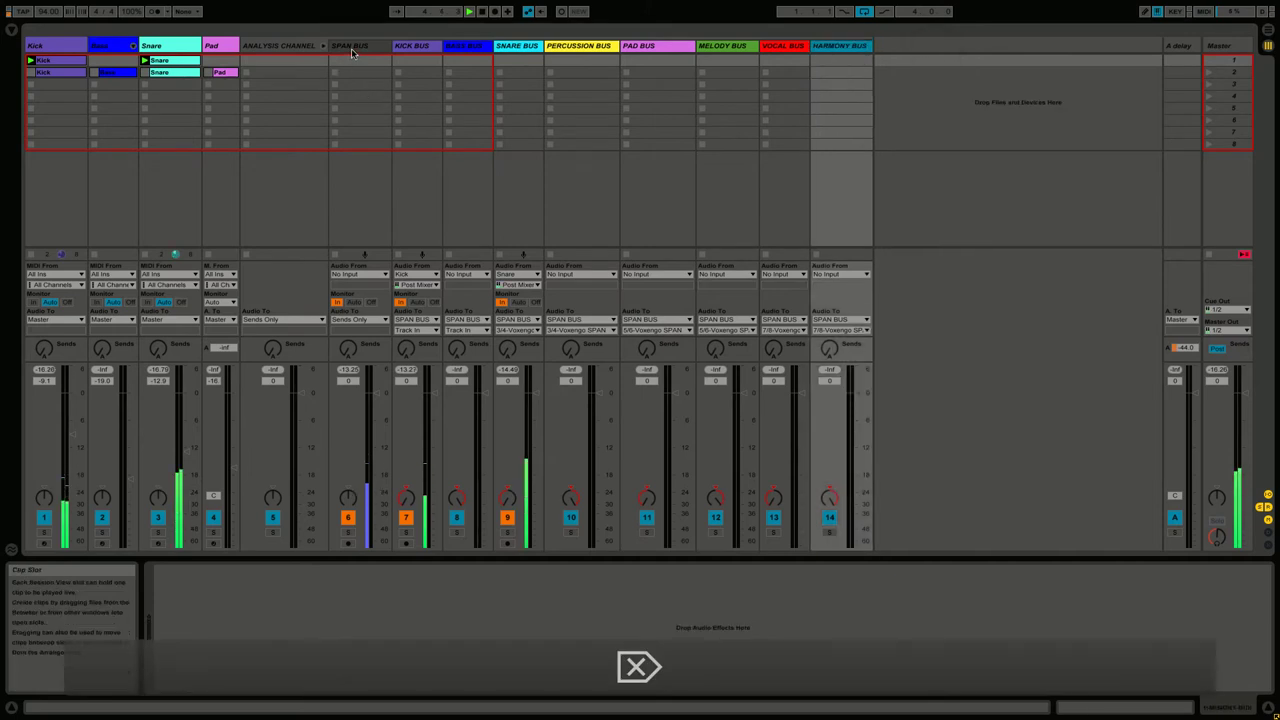
Step: Reopen Voxengo SPAN on the SPAN BUS and display the Snare group over the kick underlay
left_click(351, 46)
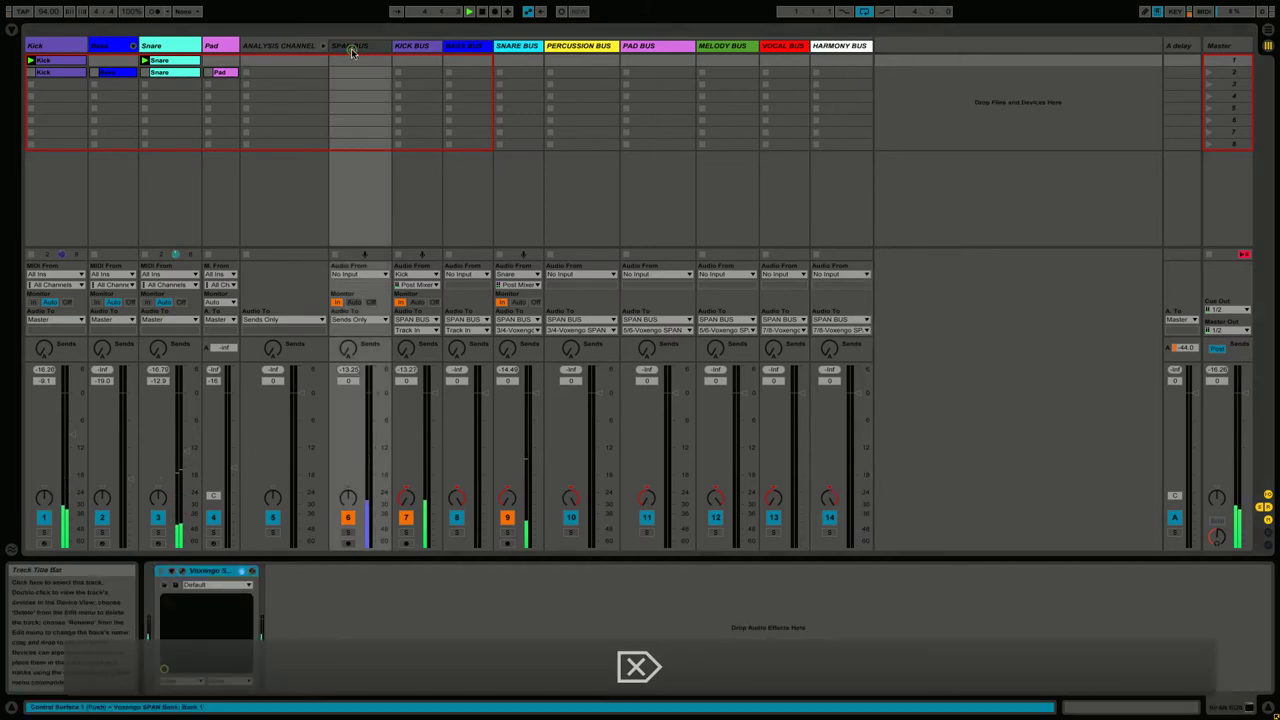
left_click(183, 571)
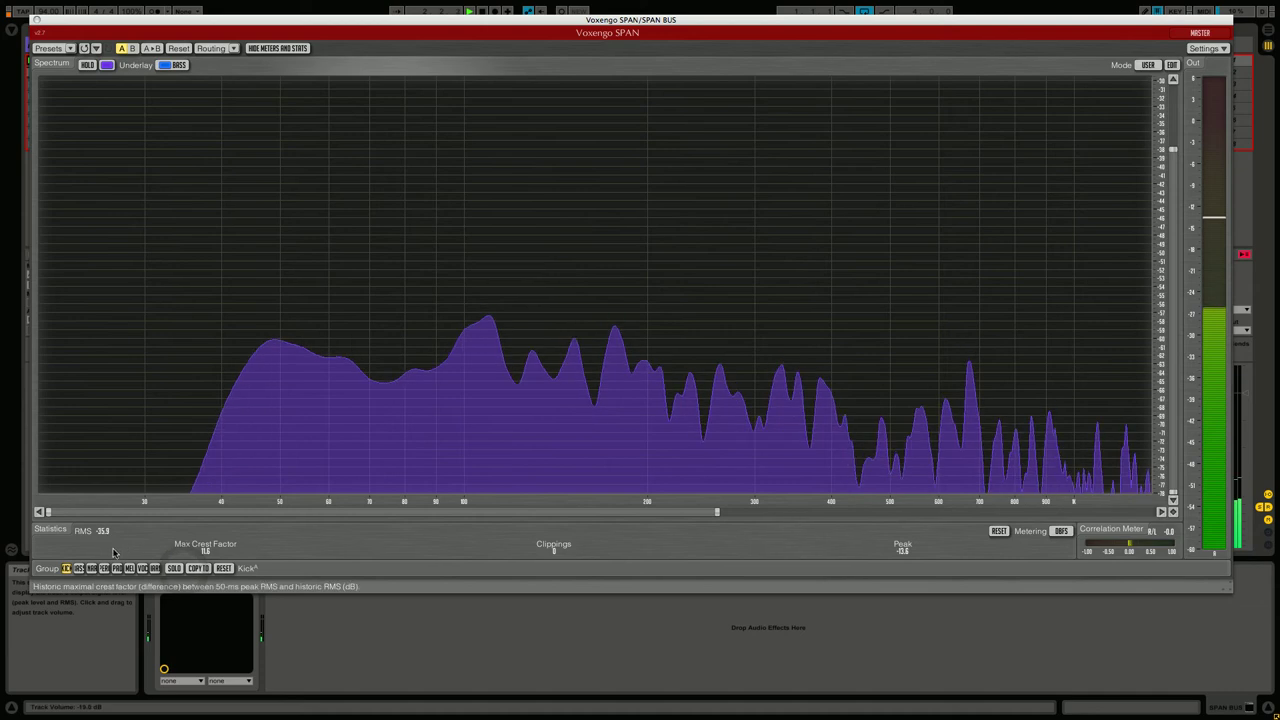
left_click(91, 568)
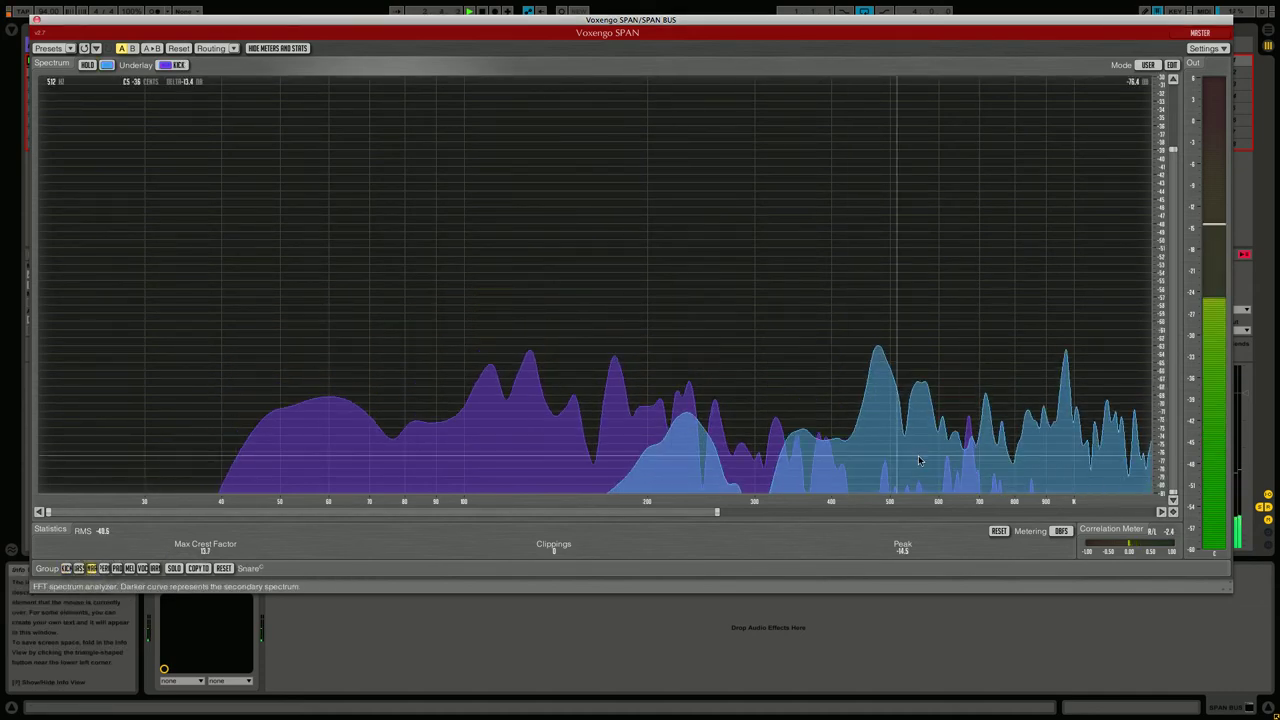
Step: Examine where the kick and snare overlap in wide, low-frequency and midrange views of the spectrum, and close SPAN
left_click_drag(716, 511, 1046, 511)
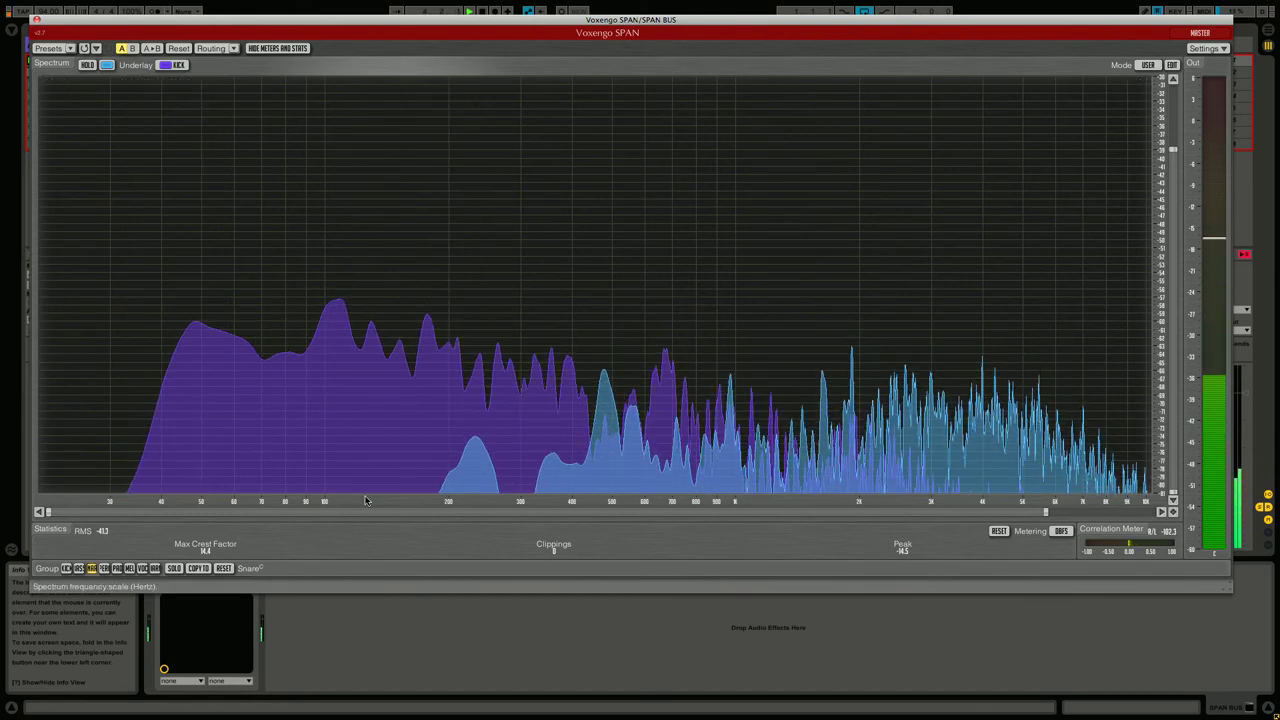
left_click_drag(1046, 513, 625, 513)
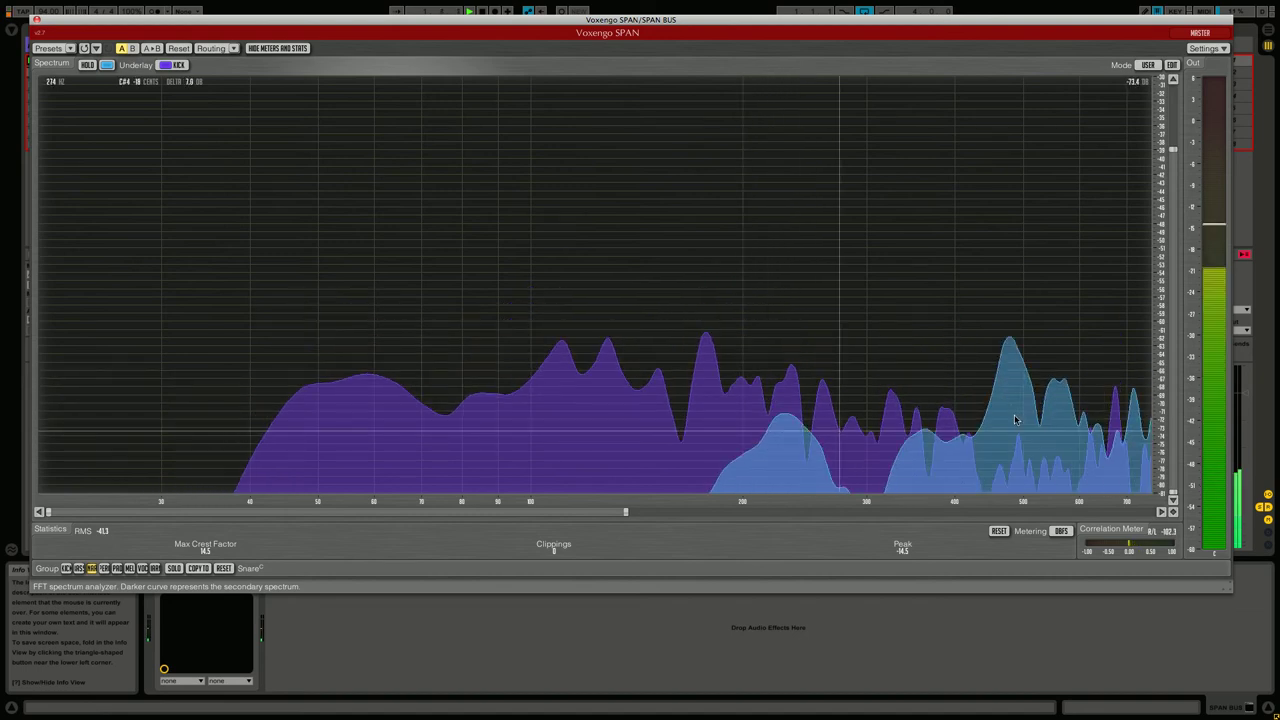
left_click_drag(627, 514, 807, 515)
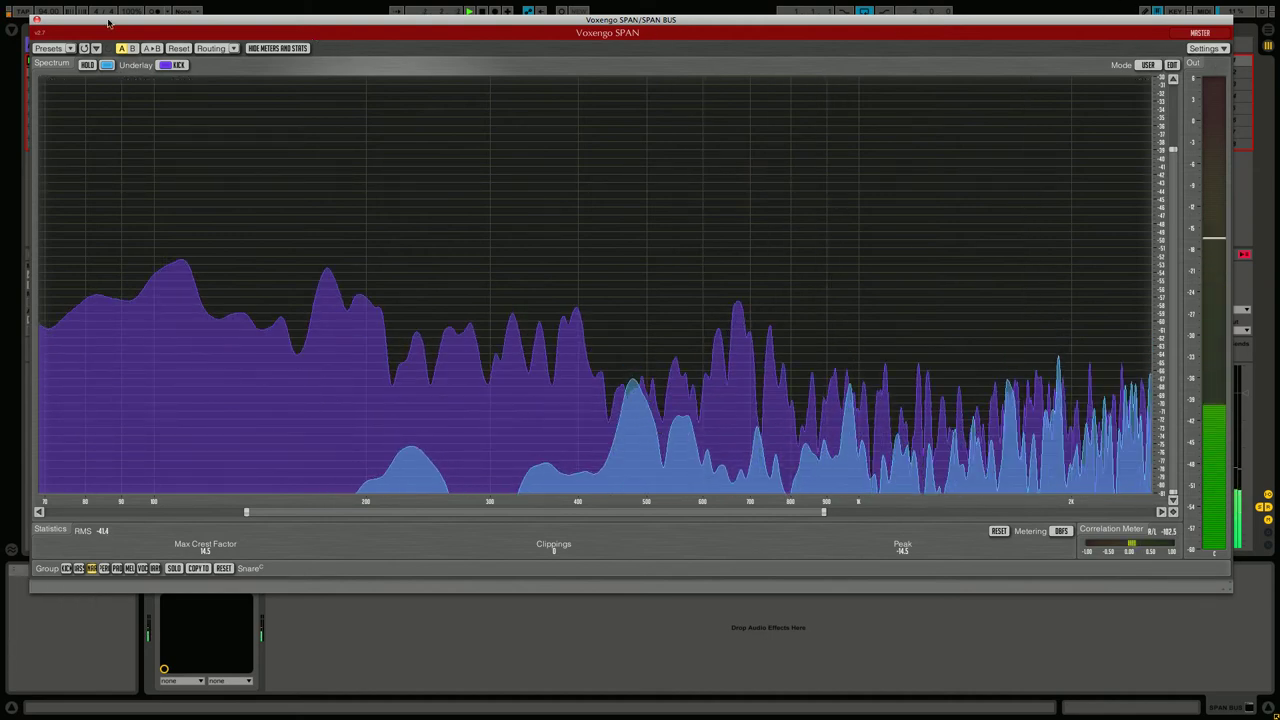
left_click(36, 21)
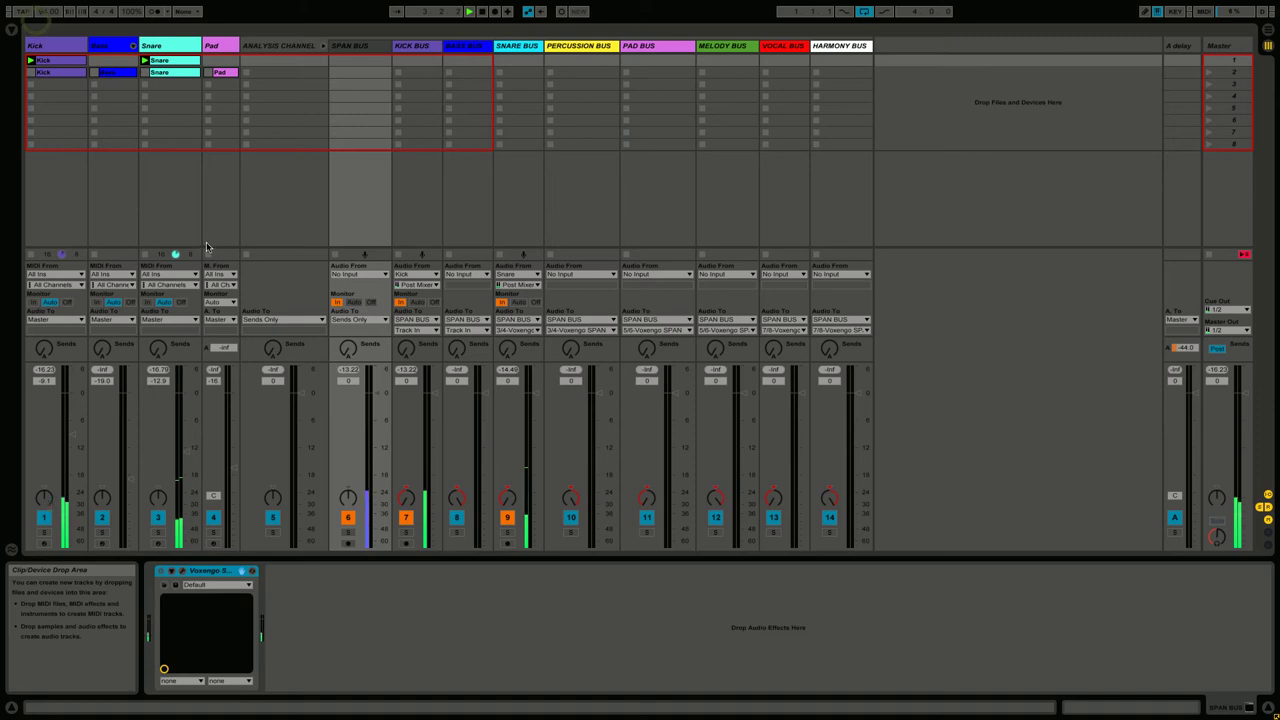
Step: In the Snare track's EQ Eight, enable band 1 as a low cut at about 90 Hz and boost band 2 by 5.24 dB at 231 Hz
left_click(157, 47)
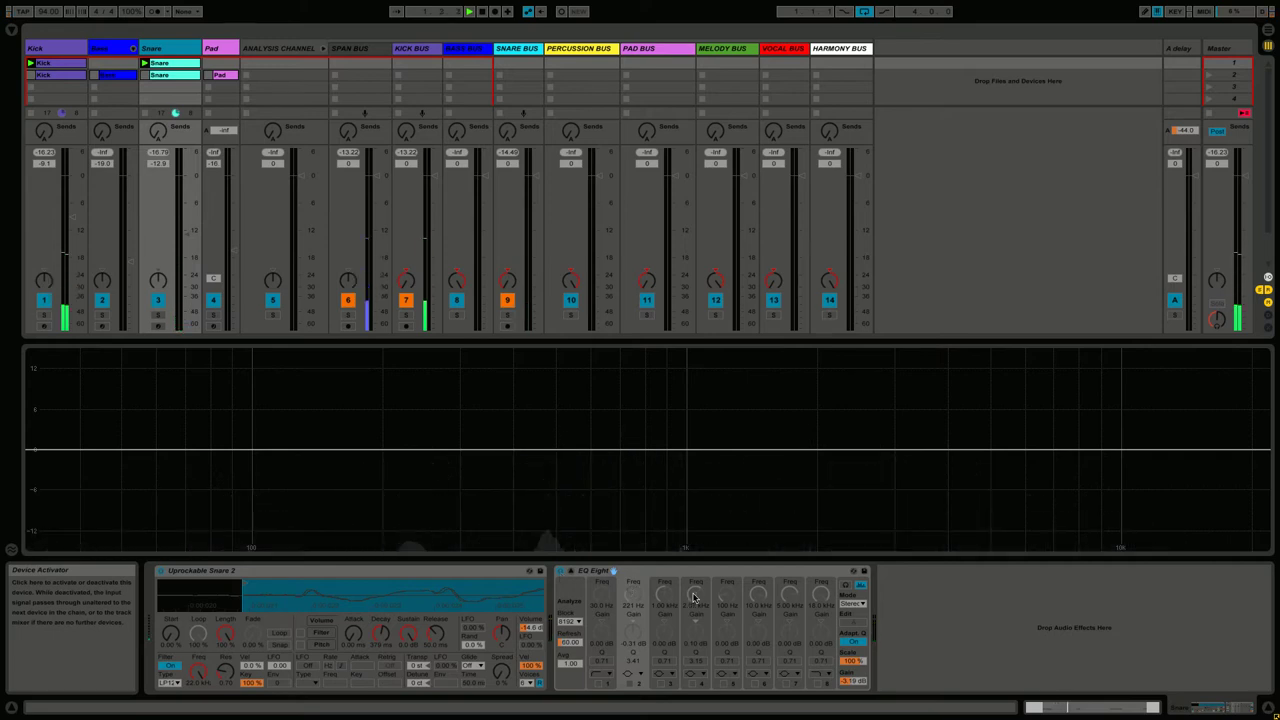
left_click(597, 685)
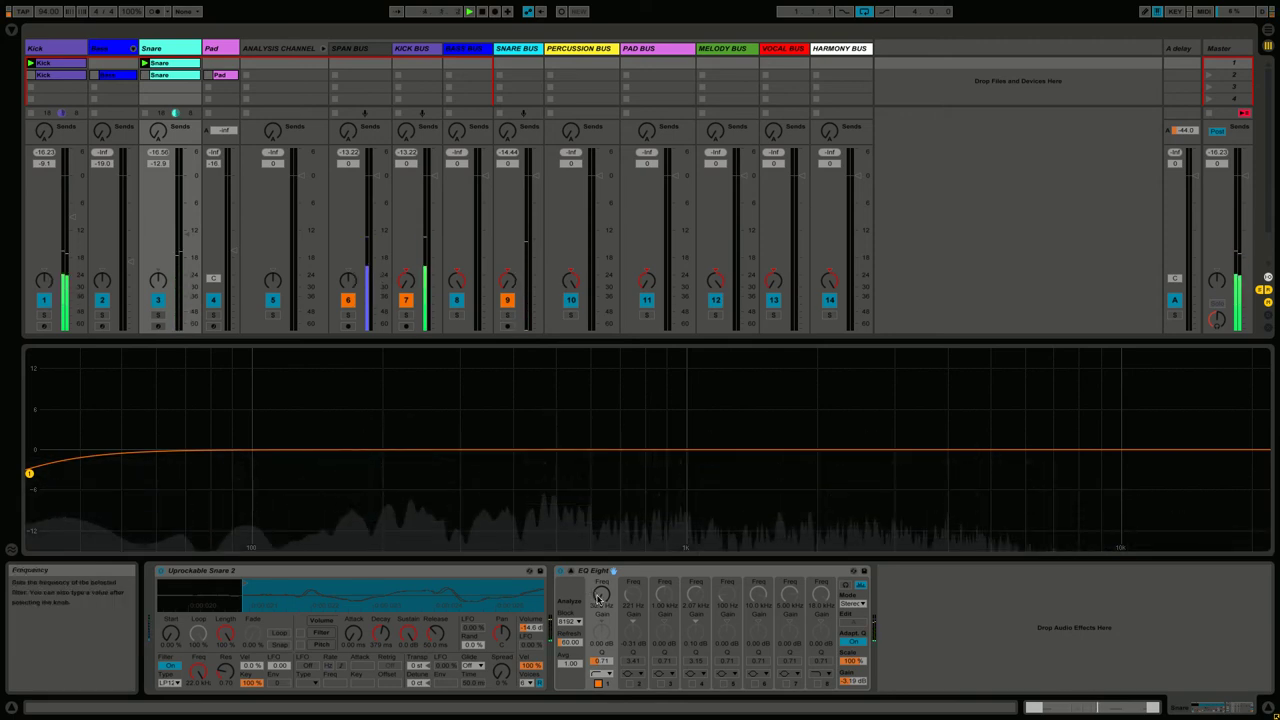
scroll(599, 597, "up", 5)
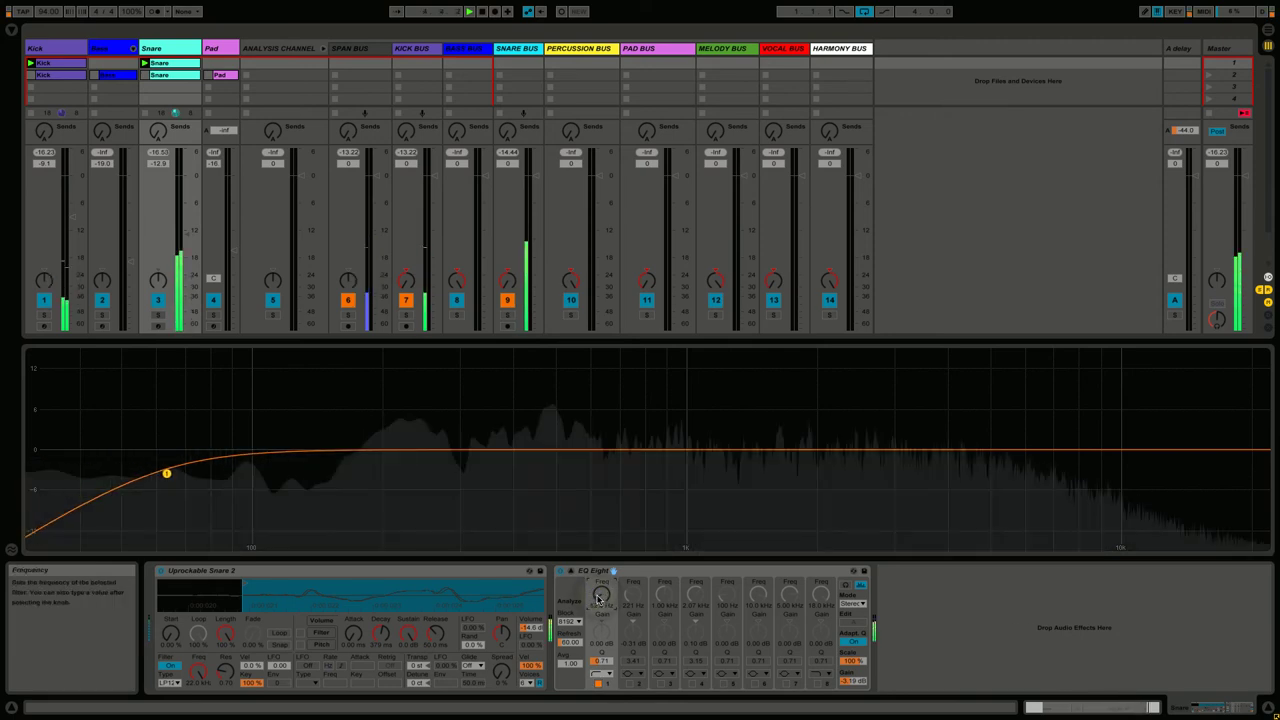
scroll(599, 597, "up", 4)
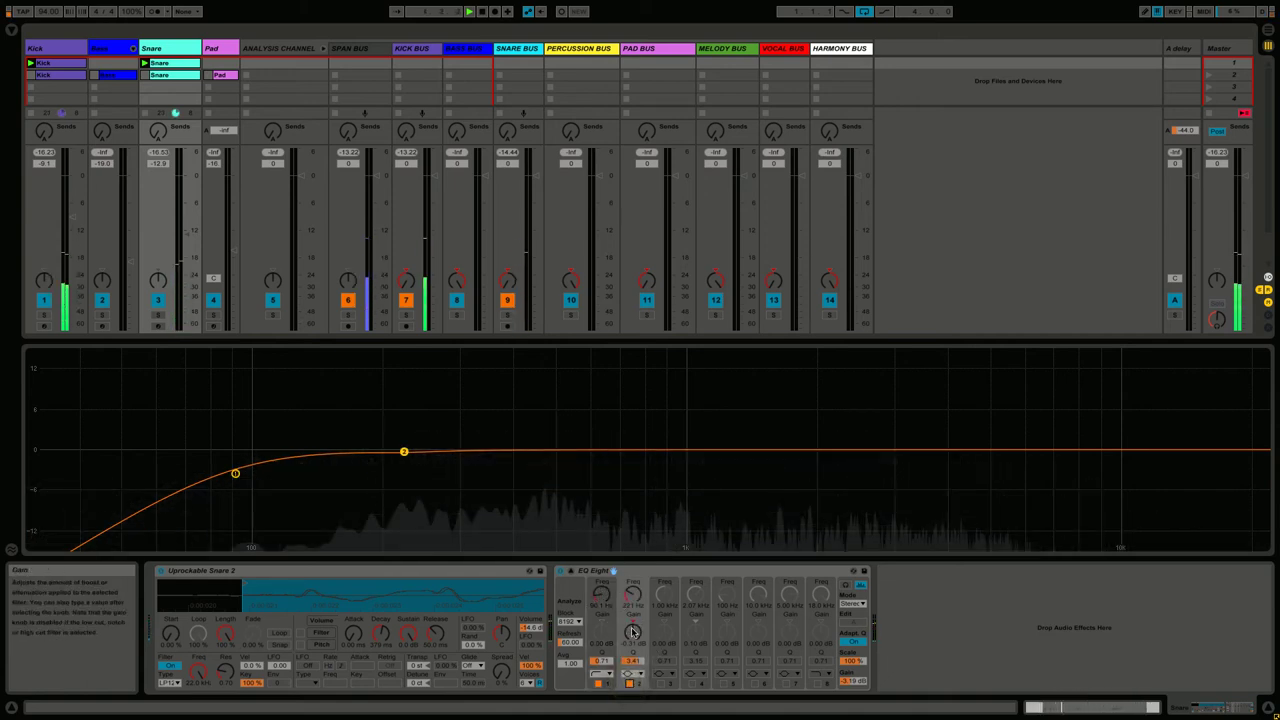
scroll(633, 631, "up", 3)
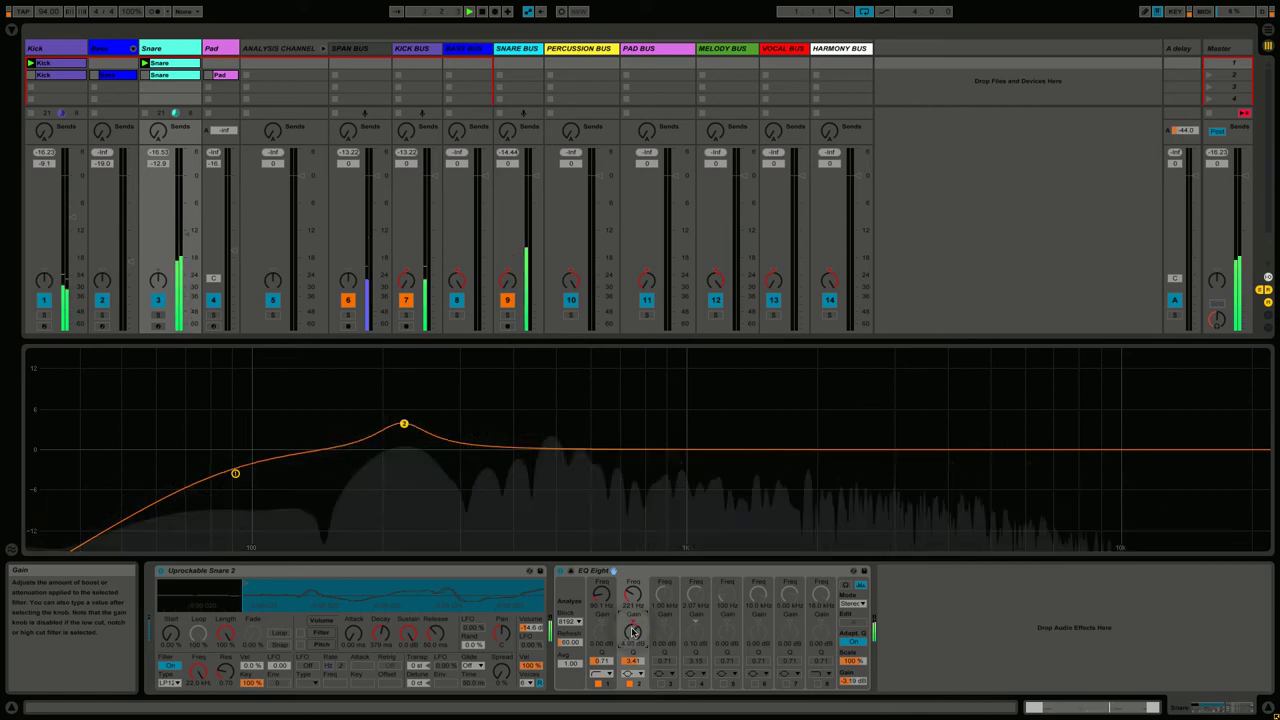
scroll(633, 631, "up", 1)
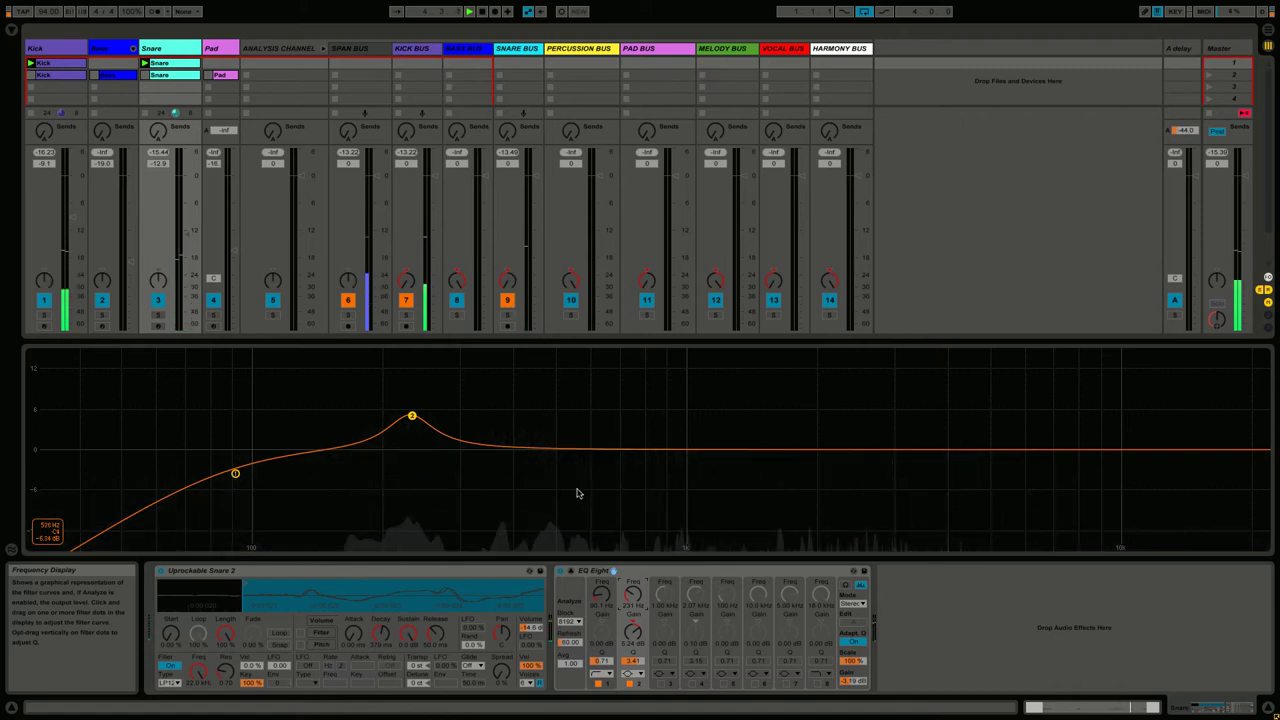
Step: Enable band 4 of the snare's EQ Eight, audition a boost, and set it to a cut of about 3 dB at 2.59 kHz
left_click(691, 683)
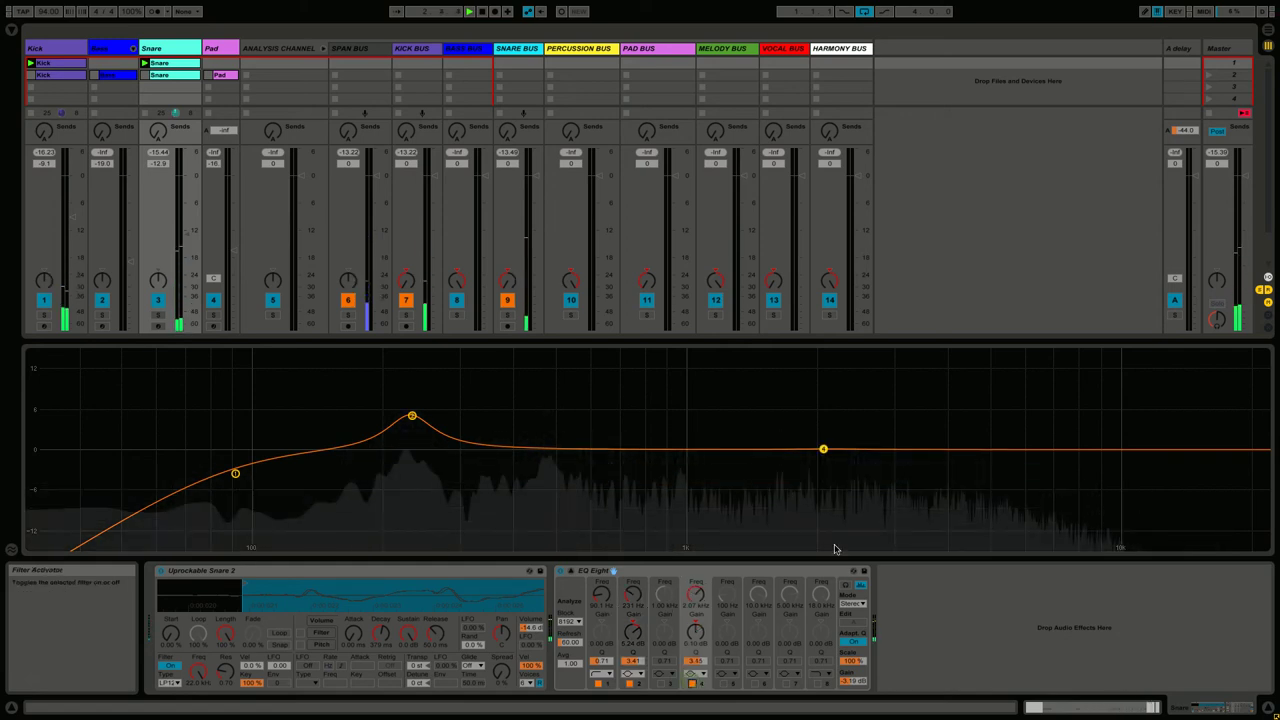
left_click_drag(823, 445, 824, 424)
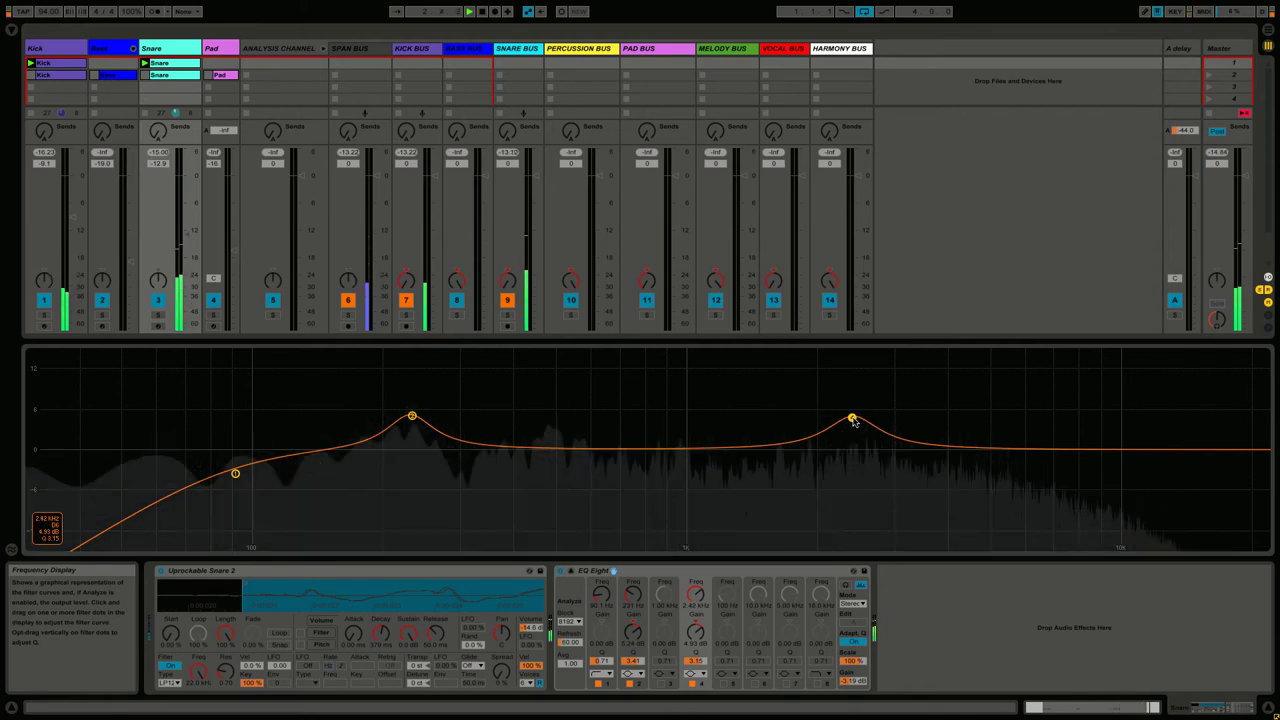
left_click_drag(853, 420, 869, 423)
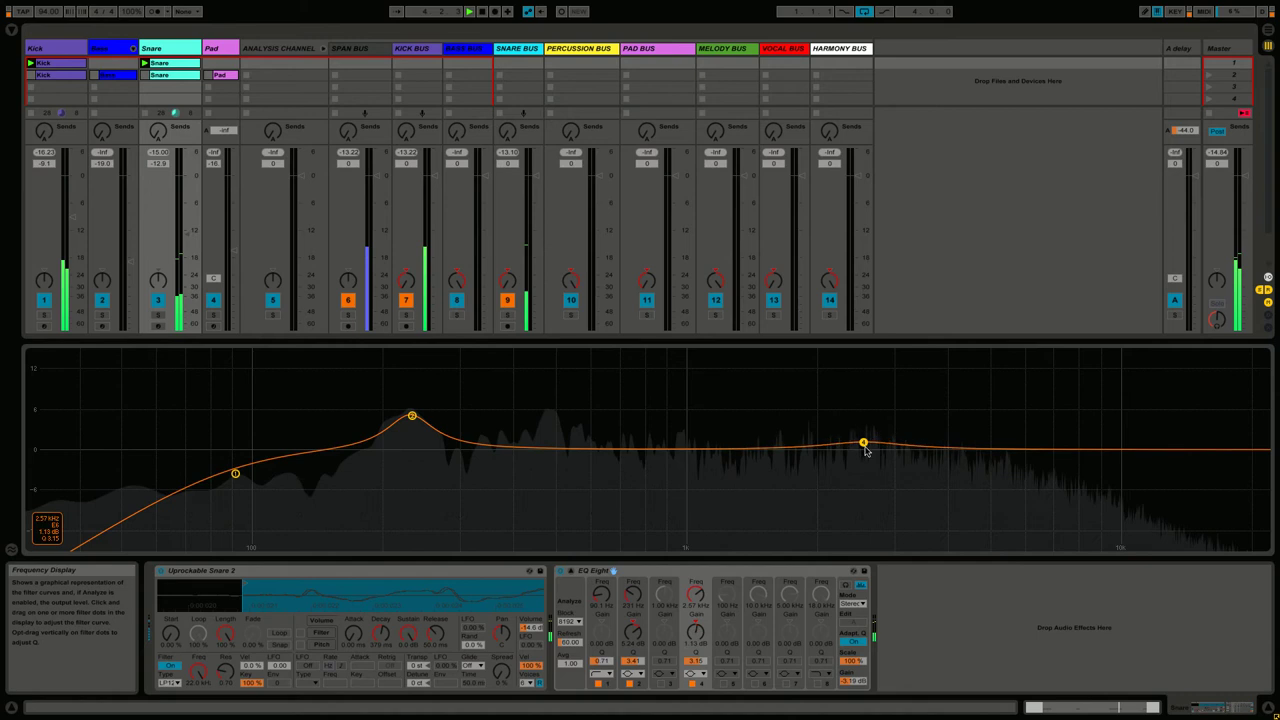
left_click_drag(865, 459, 866, 469)
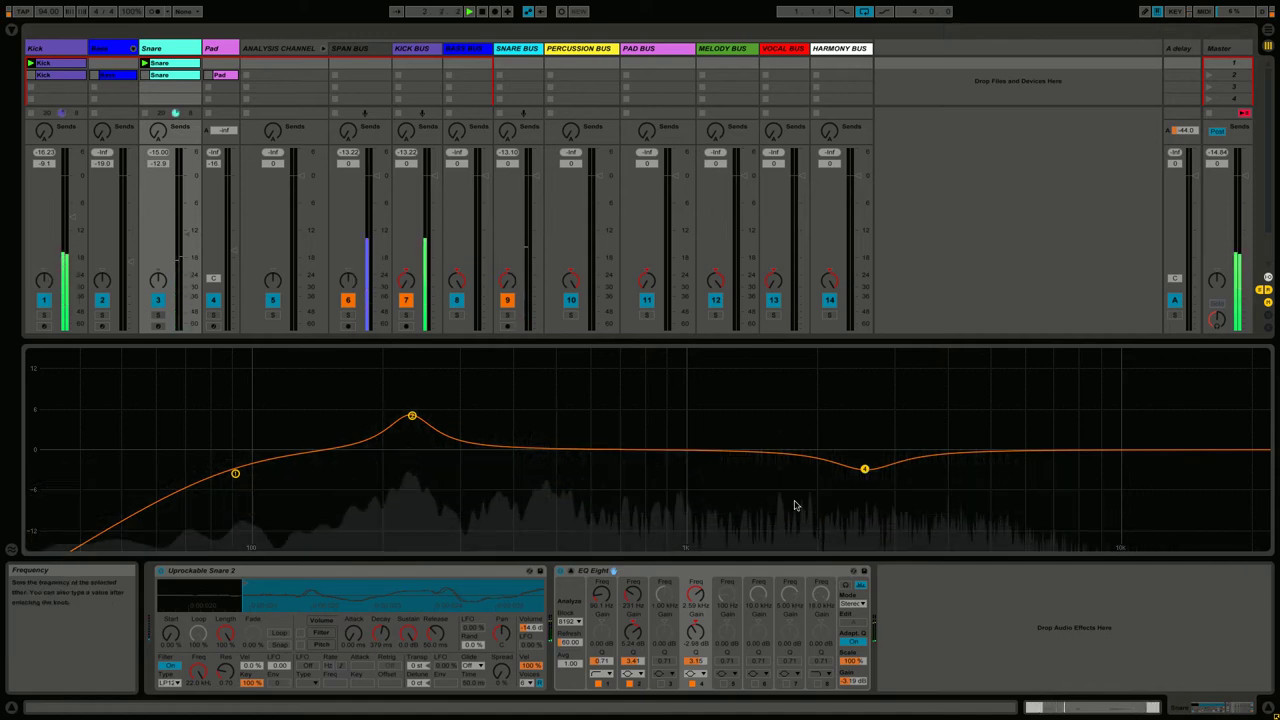
Step: Mute the Kick track
left_click(46, 301)
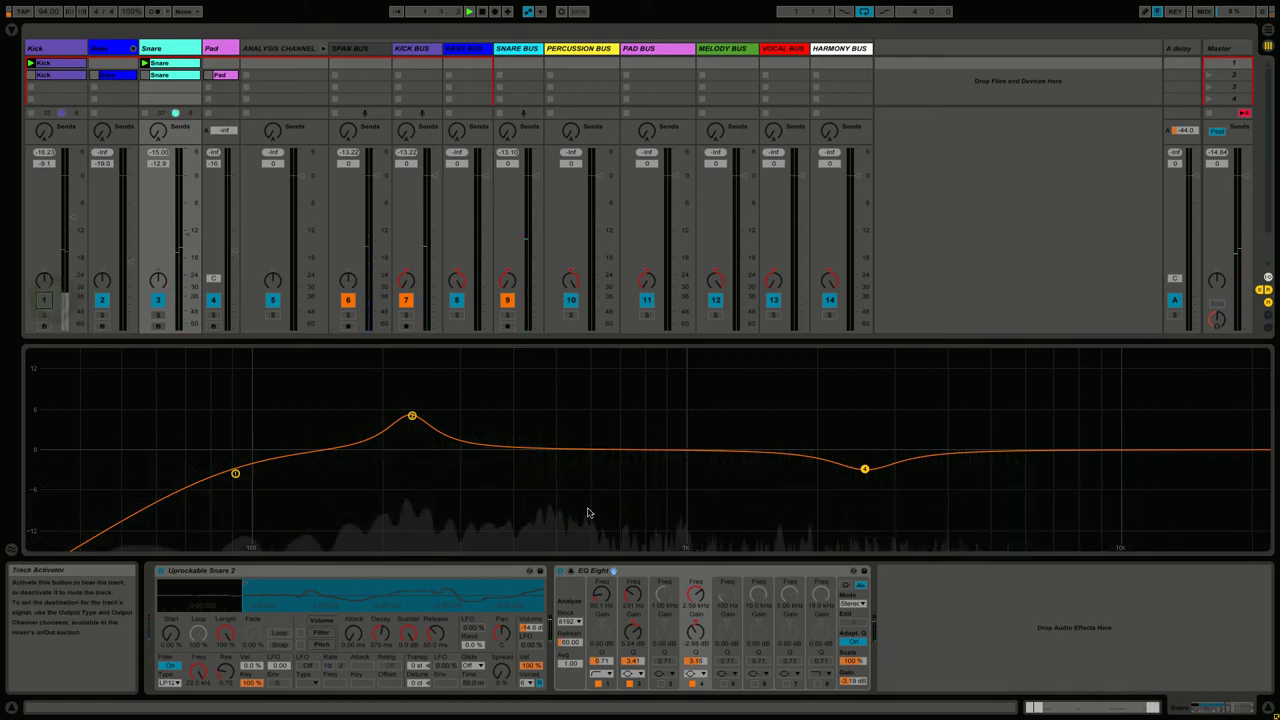
Step: Compare the snare with its EQ Eight bypassed and active, leave the EQ on, and unmute the Kick track
left_click(561, 572)
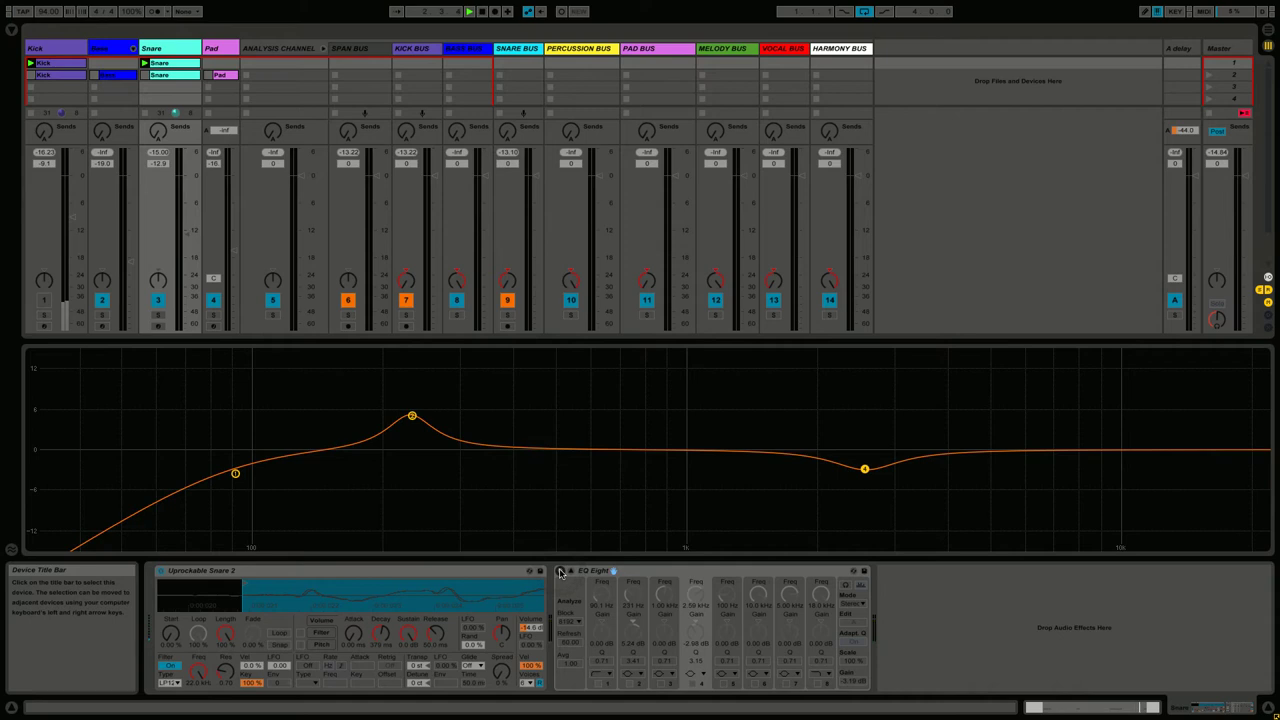
left_click(560, 571)
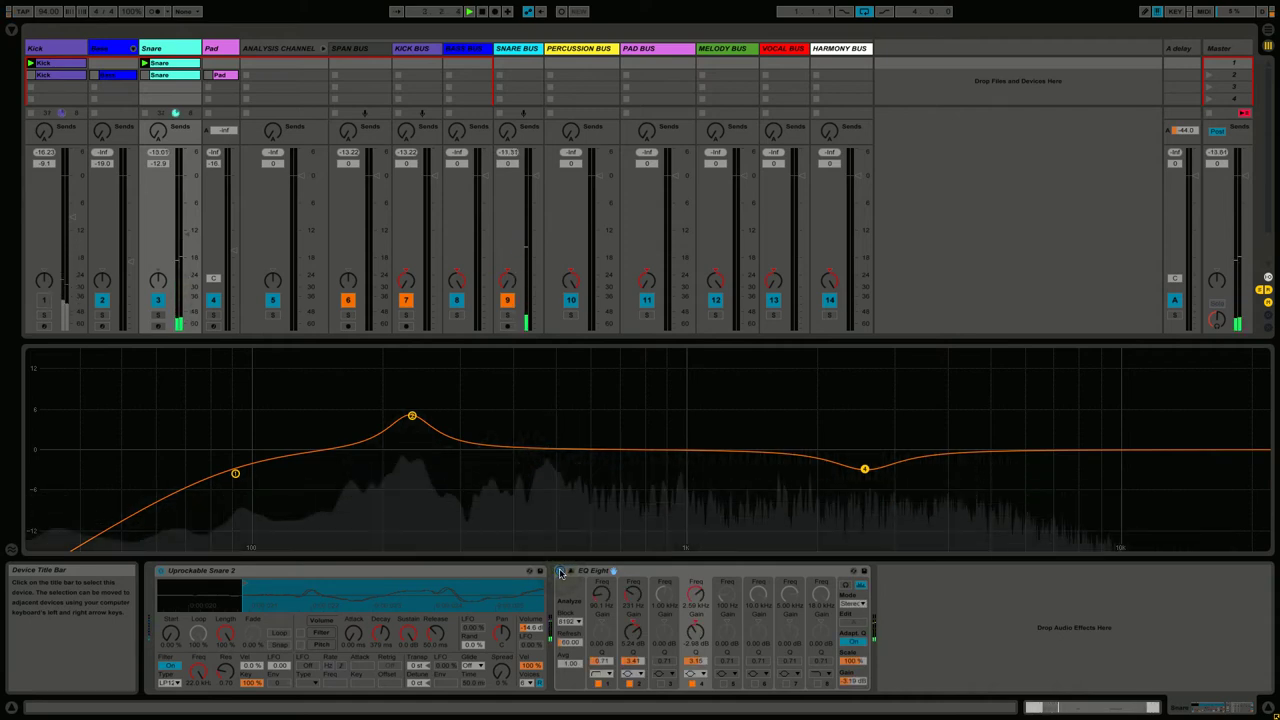
left_click(560, 571)
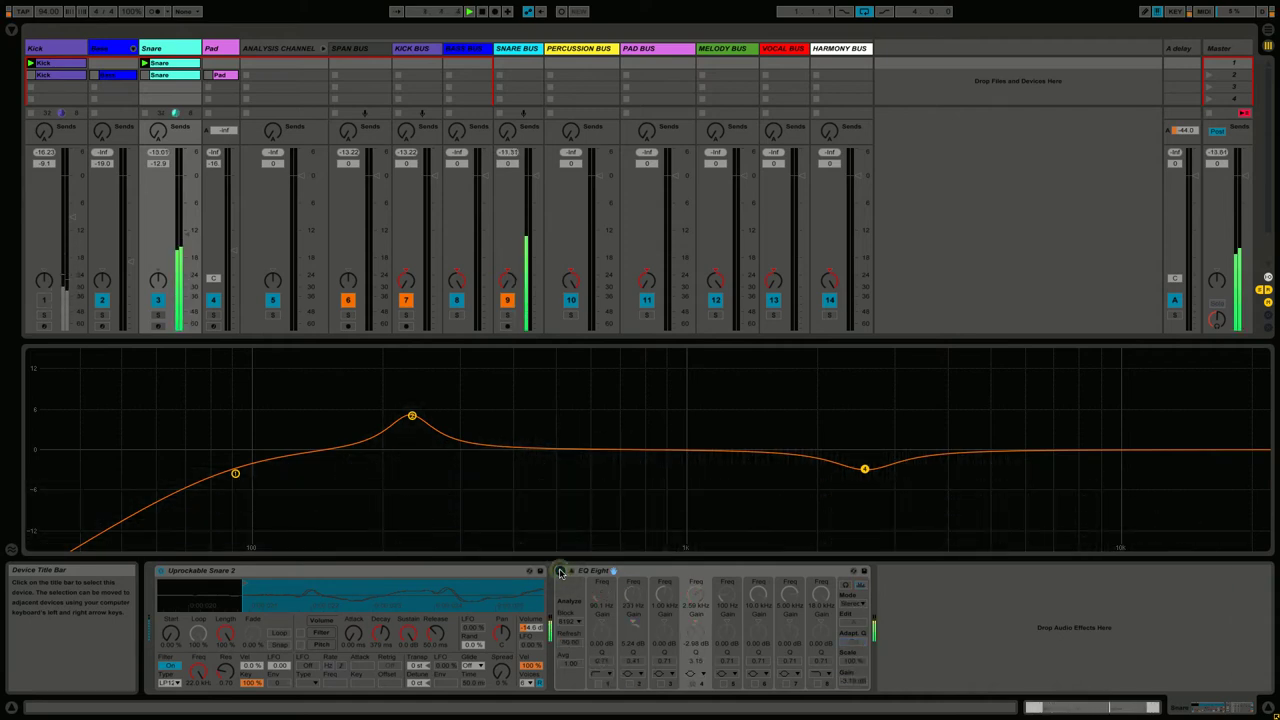
left_click(560, 571)
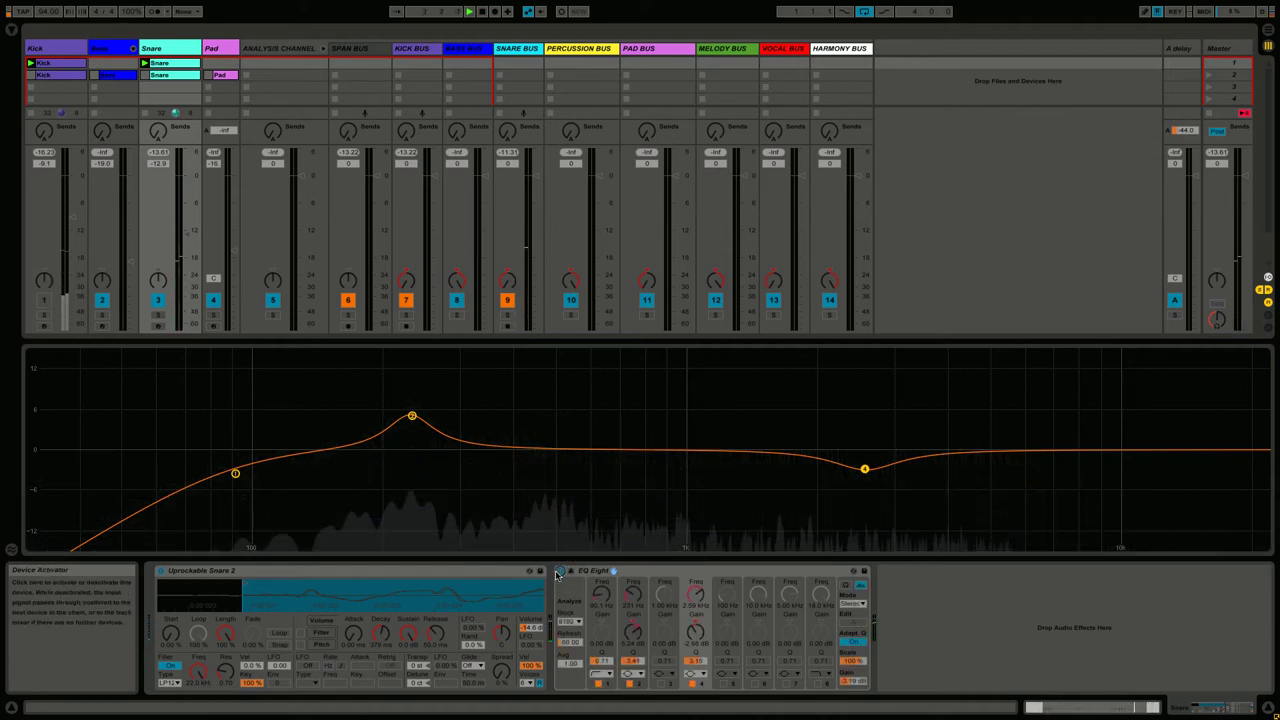
left_click(44, 299)
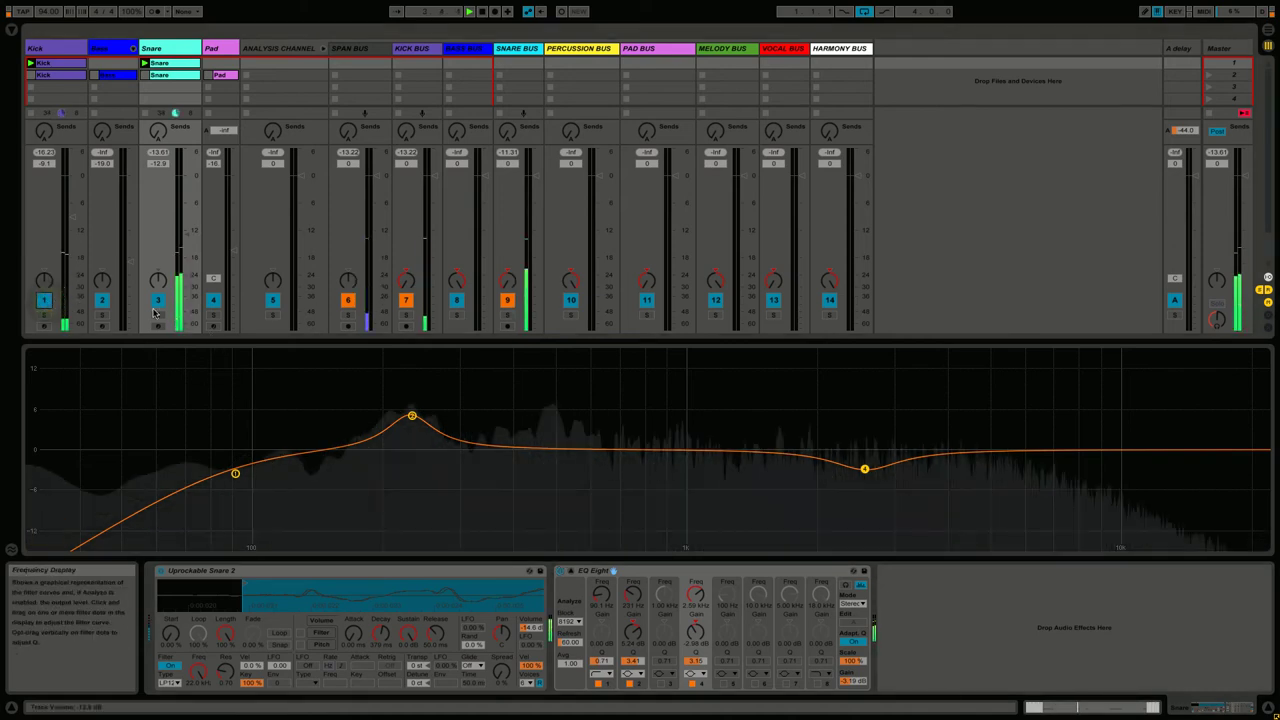
Step: In the Kick track's EQ Eight, boost band 2 by about 6.9 dB at 54 Hz with a Q of 10.6, and compare it off and on
left_click(36, 48)
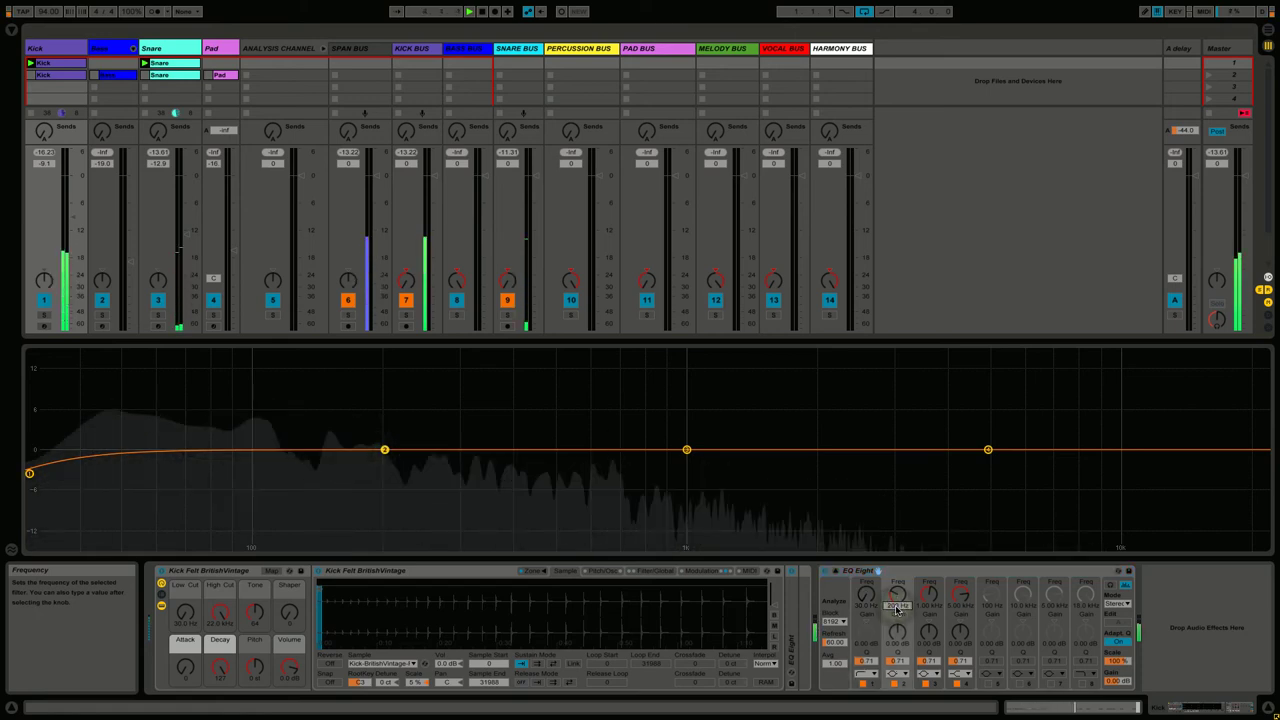
type("54.")
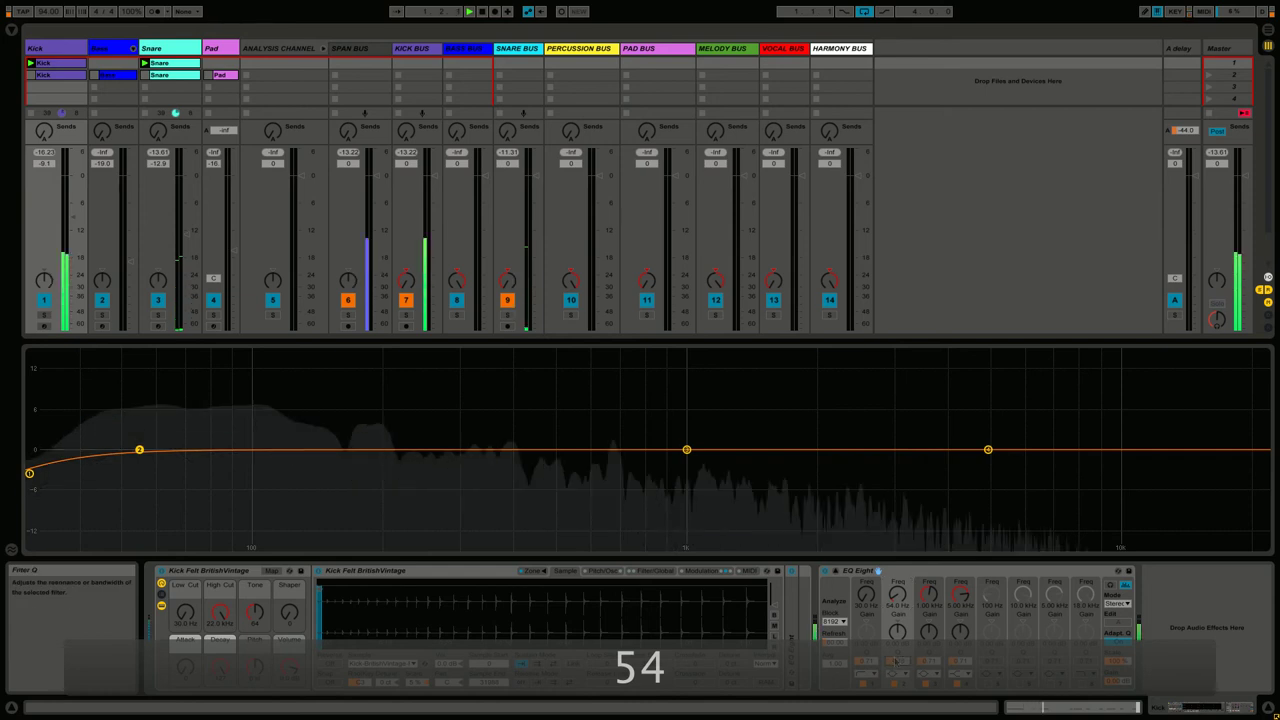
left_click_drag(896, 663, 899, 633)
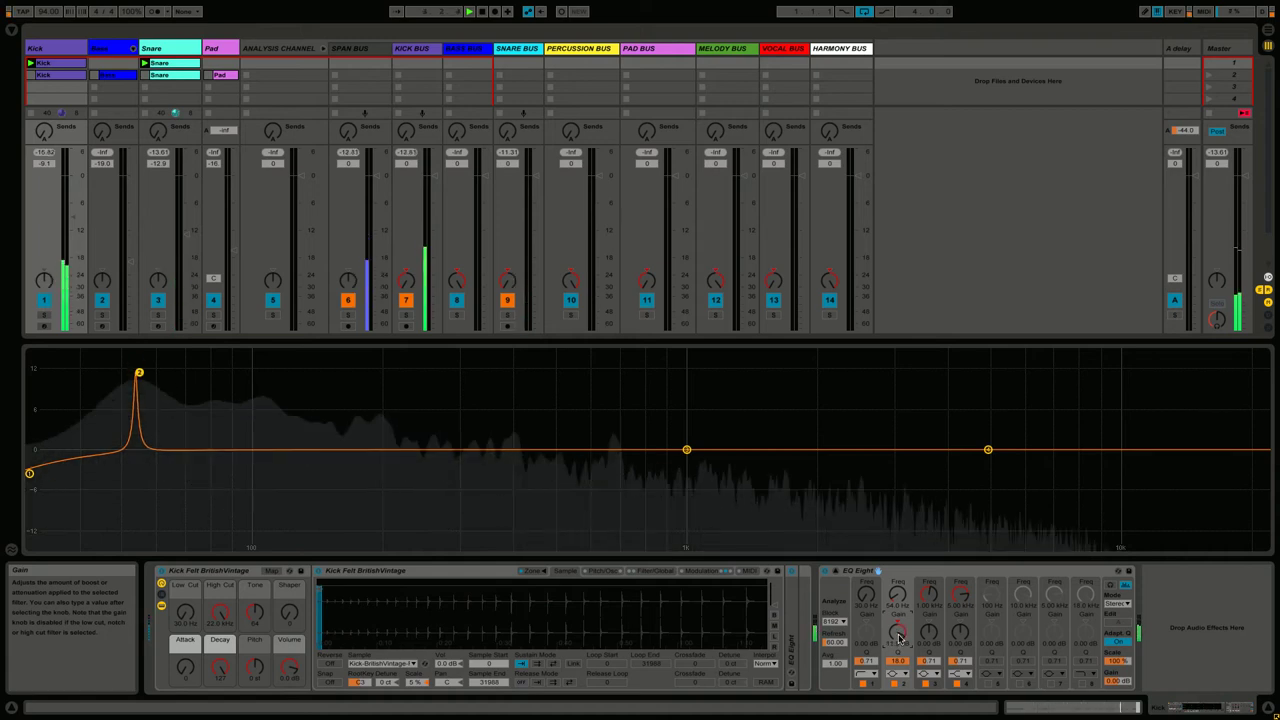
left_click_drag(899, 633, 899, 633)
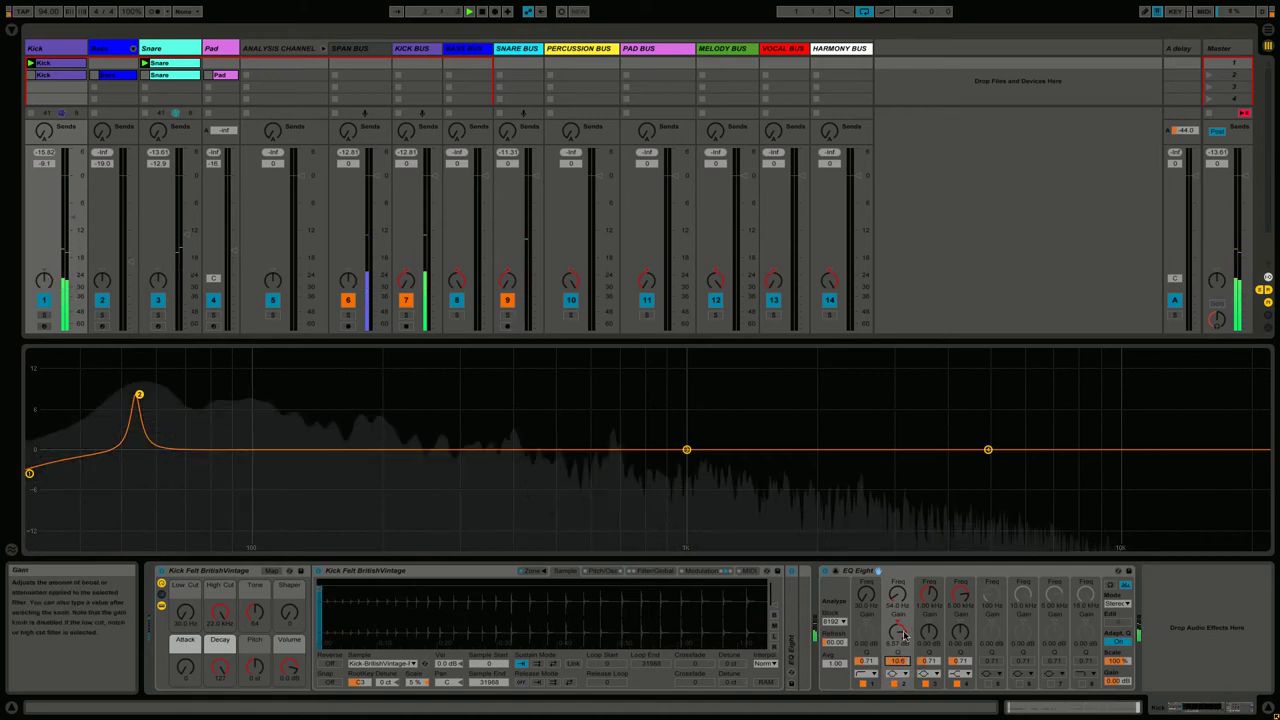
left_click_drag(903, 632, 906, 619)
left_click(898, 688)
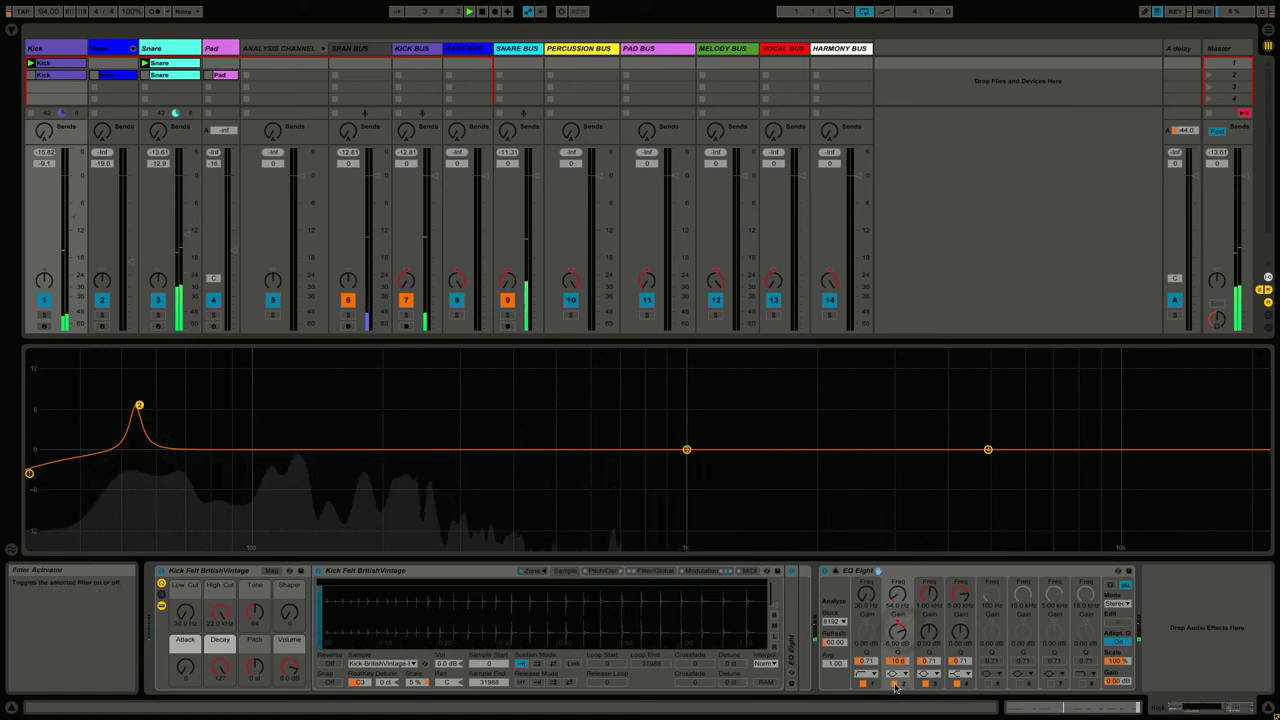
left_click(897, 687)
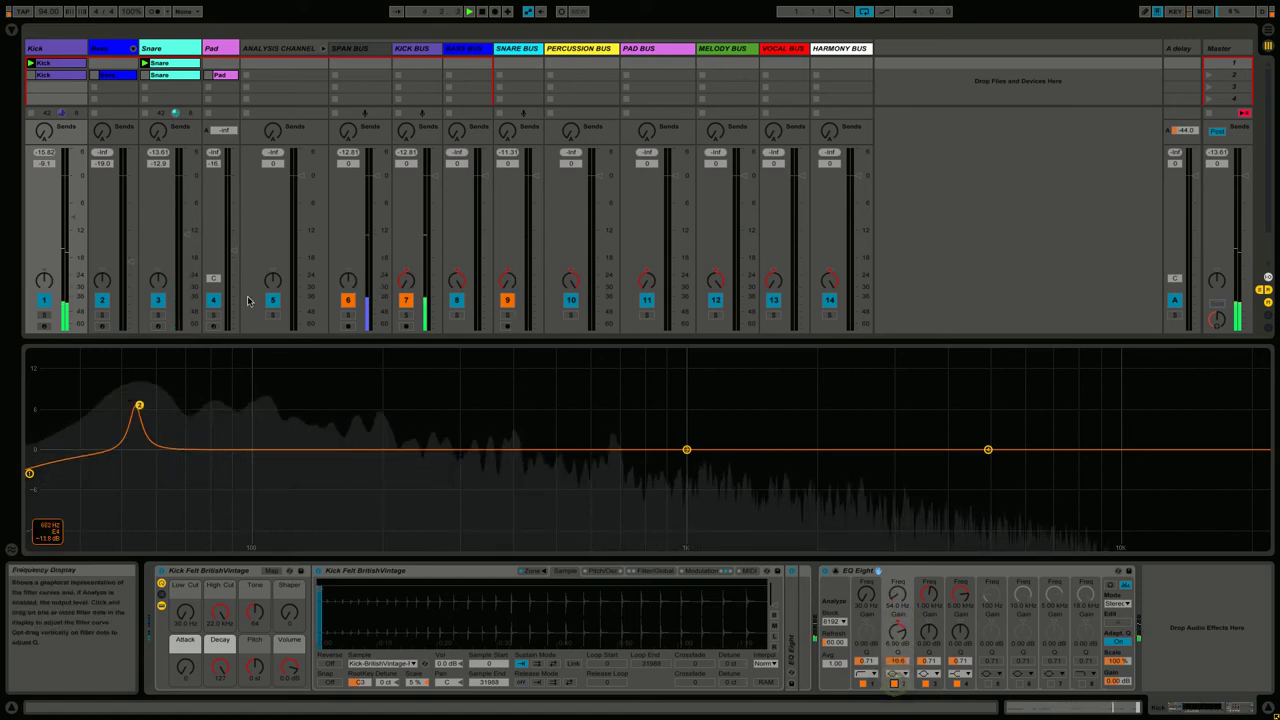
Step: Mute the Snare track, set the kick's EQ band 2 to 7.38 dB with a Q of 5.78, and compare the EQ bypassed and active
left_click(162, 302)
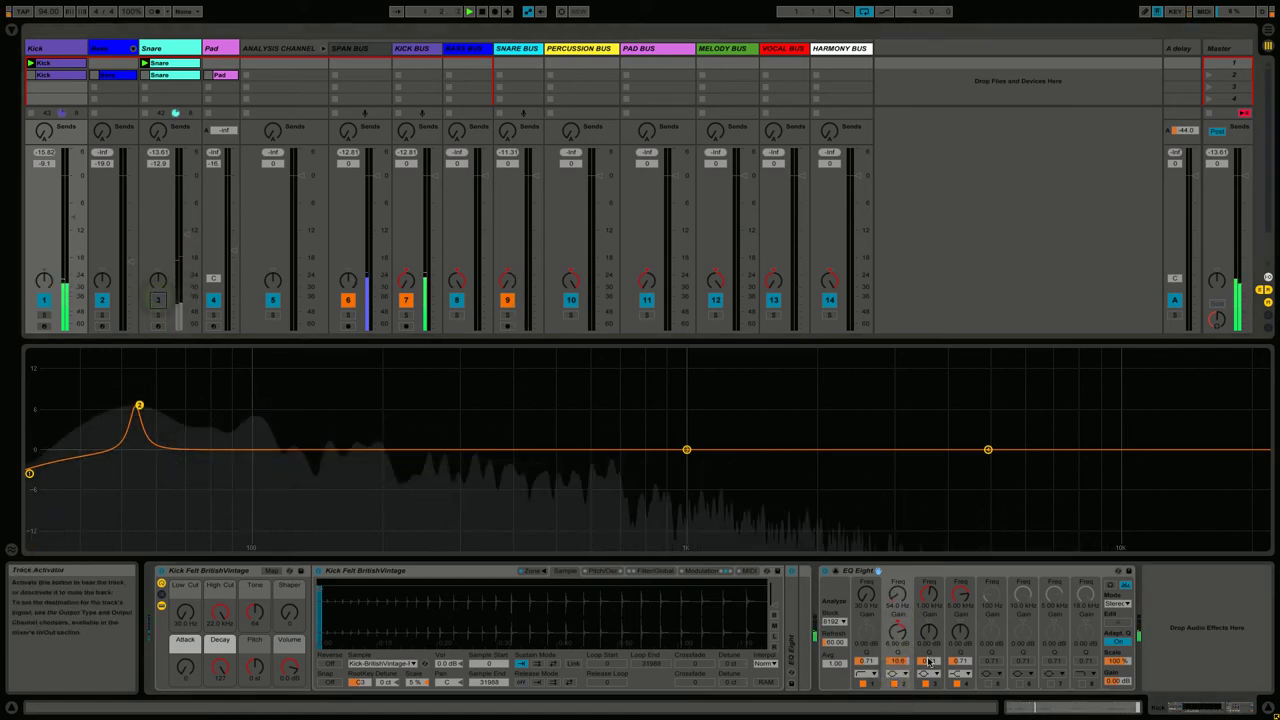
left_click_drag(903, 637, 903, 591)
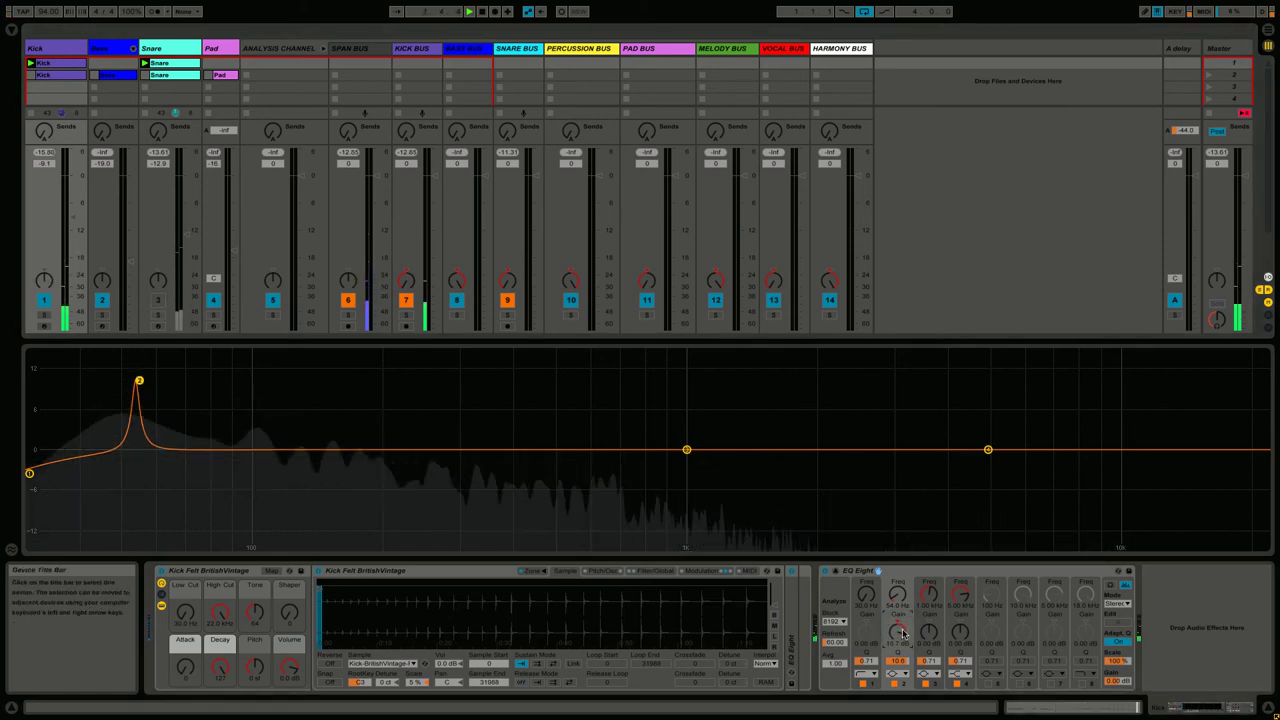
left_click_drag(903, 634, 903, 632)
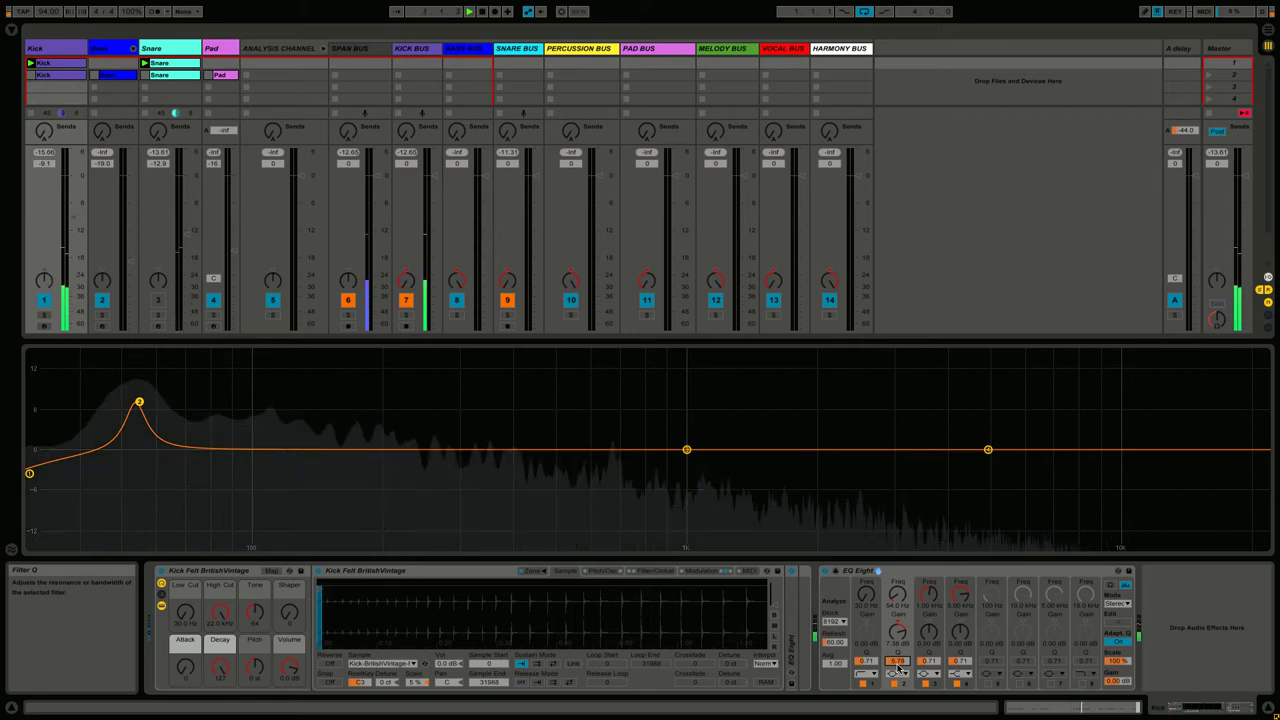
left_click(824, 572)
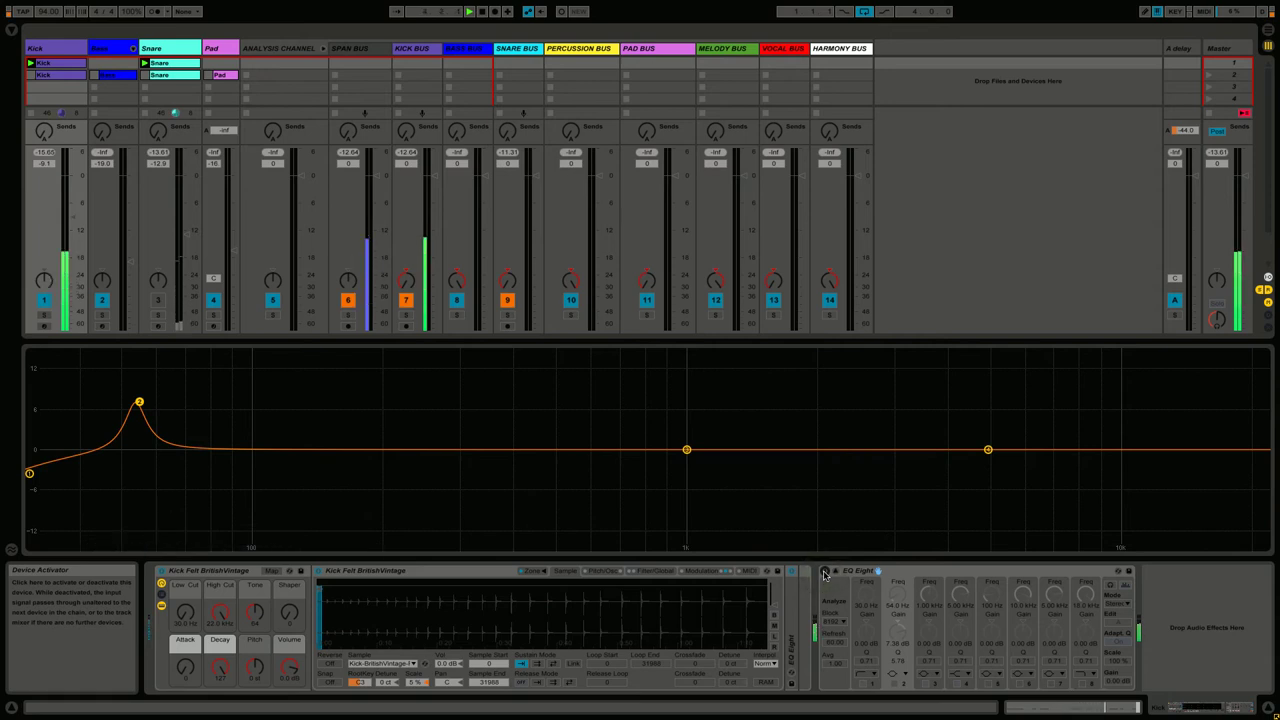
left_click(824, 572)
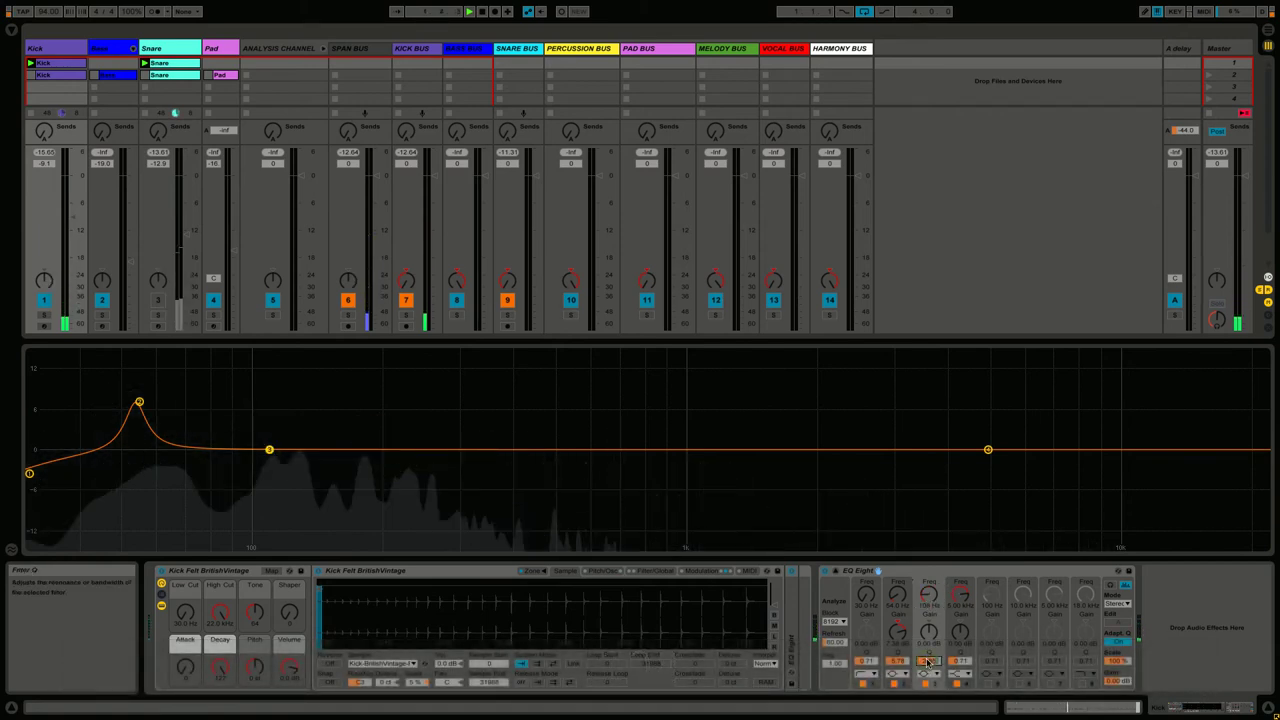
Step: Boost band 3 of the kick's EQ by about 4 dB at 108 Hz with a Q of 10.2, and raise band 2 to about 8 dB
left_click_drag(928, 640, 929, 632)
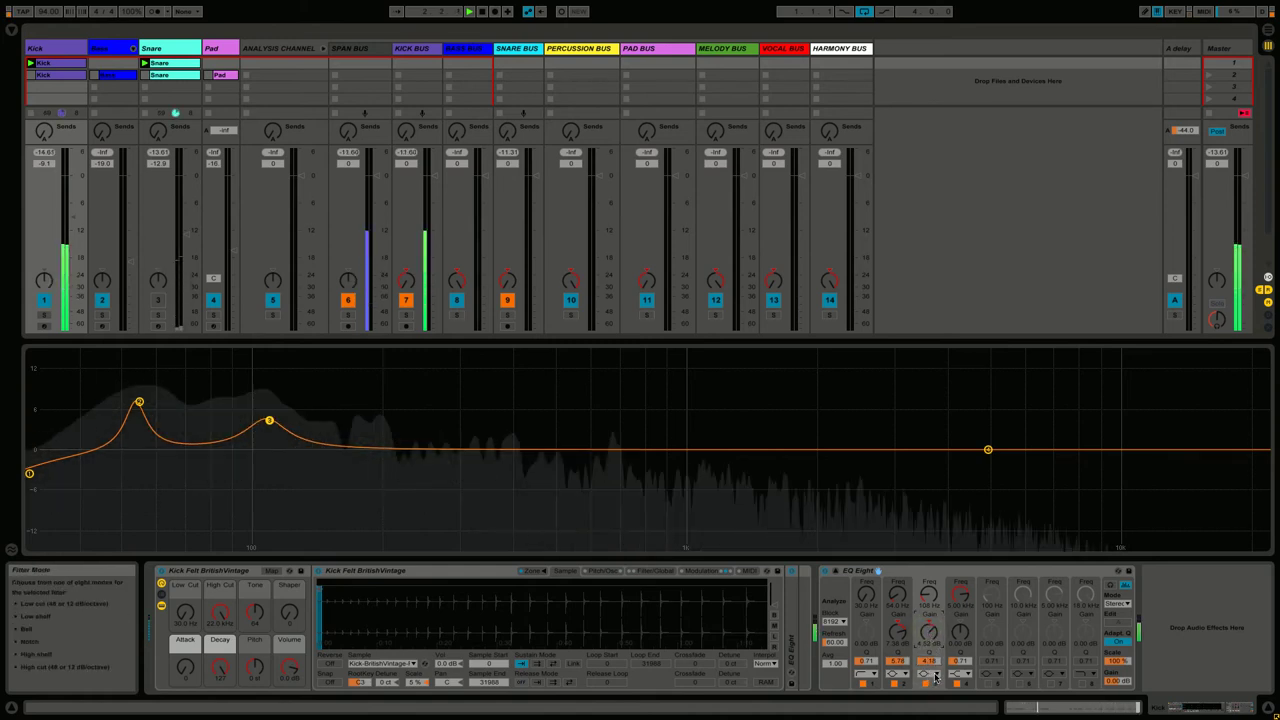
left_click_drag(930, 663, 930, 665)
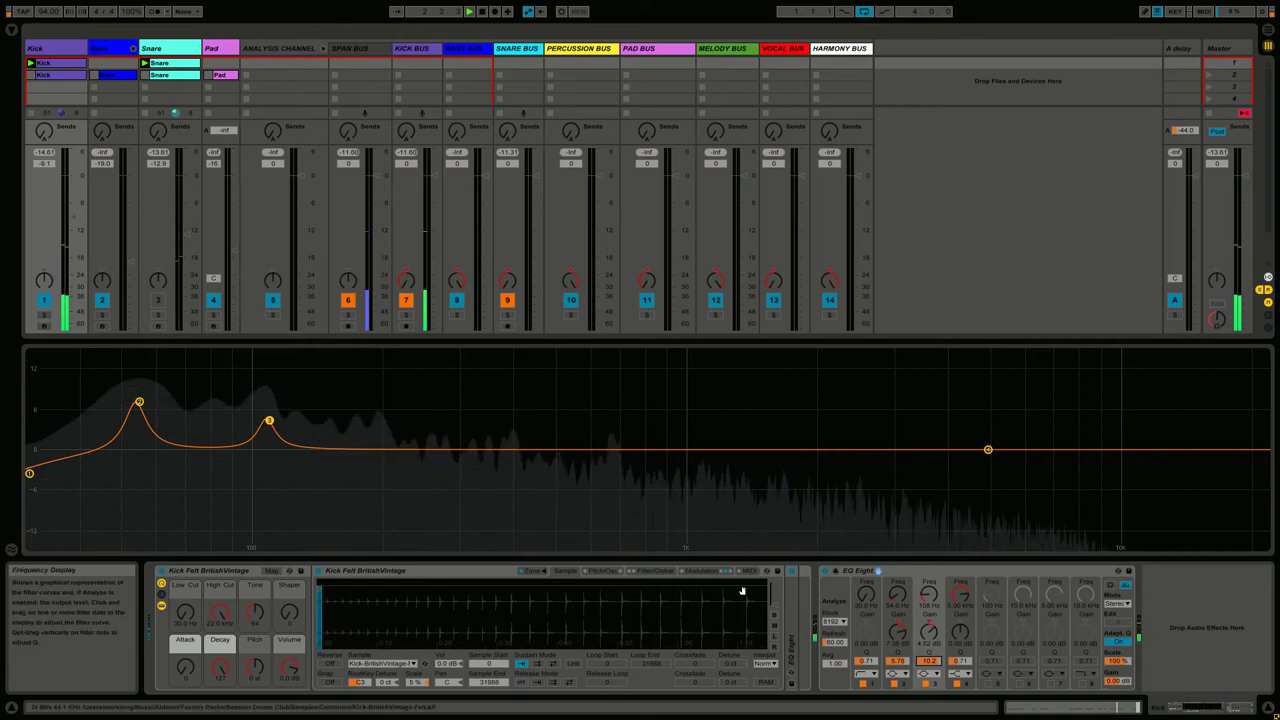
left_click_drag(899, 633, 930, 635)
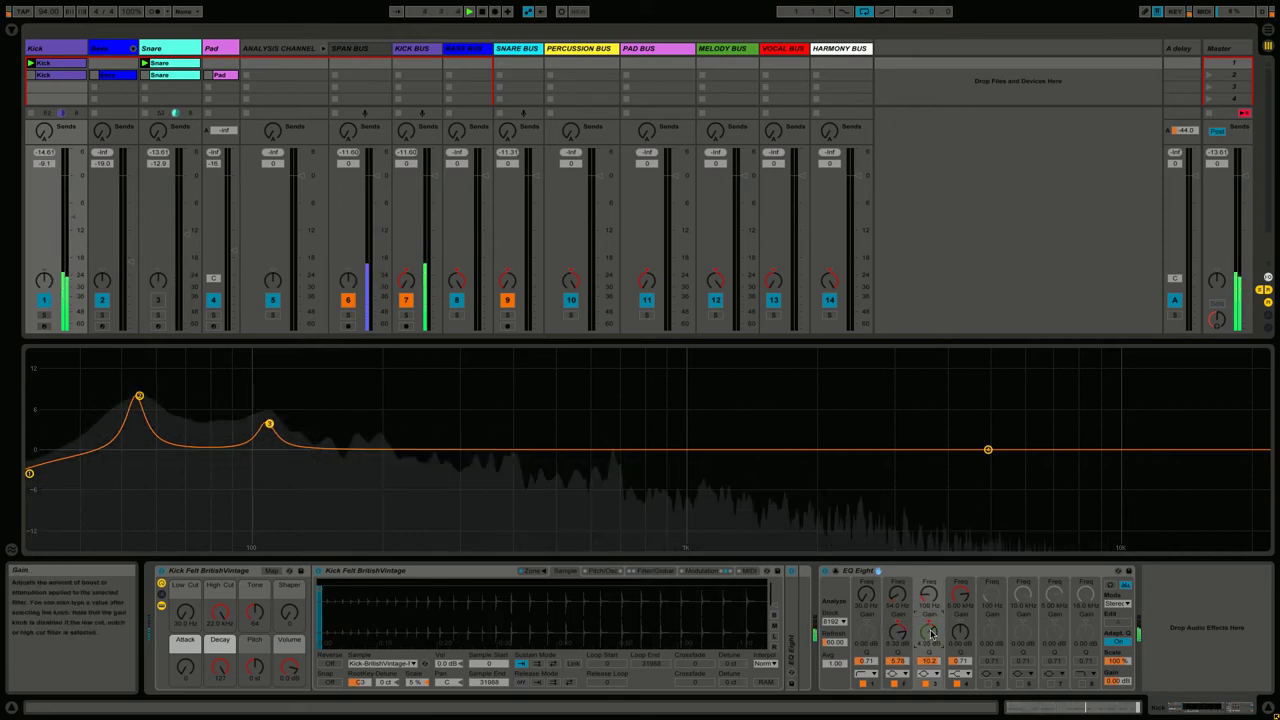
left_click(825, 572)
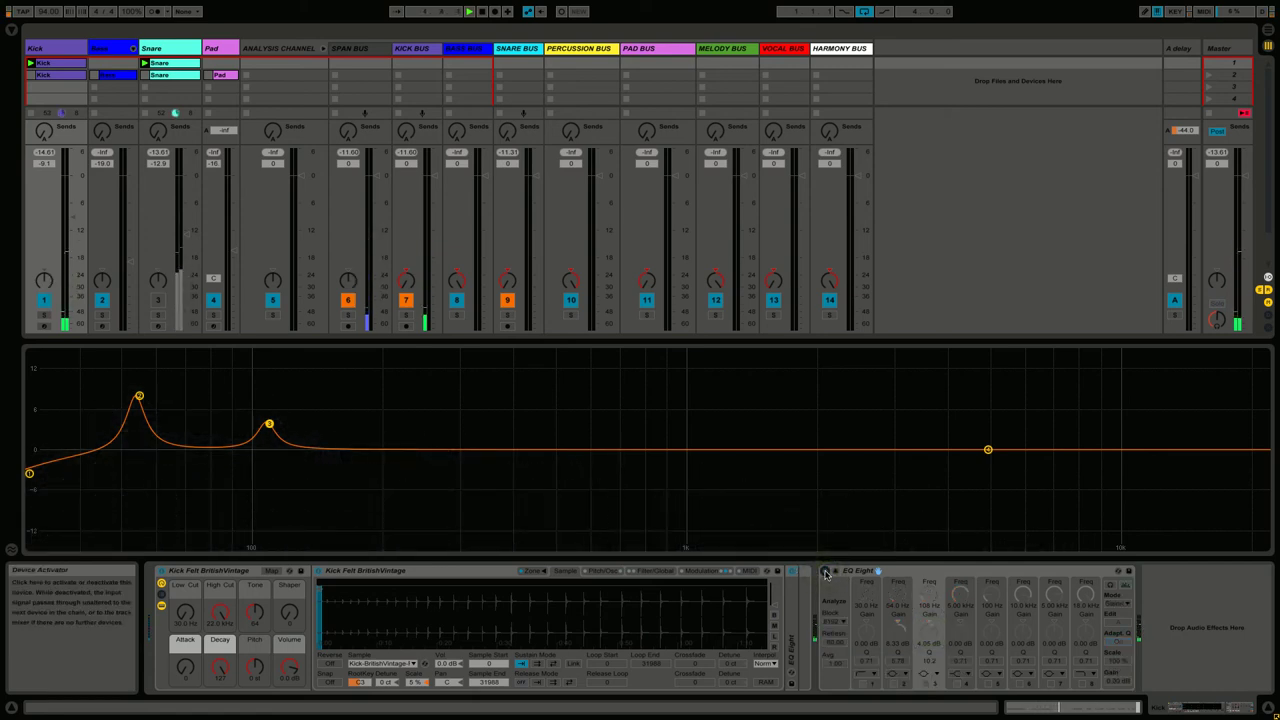
left_click(825, 572)
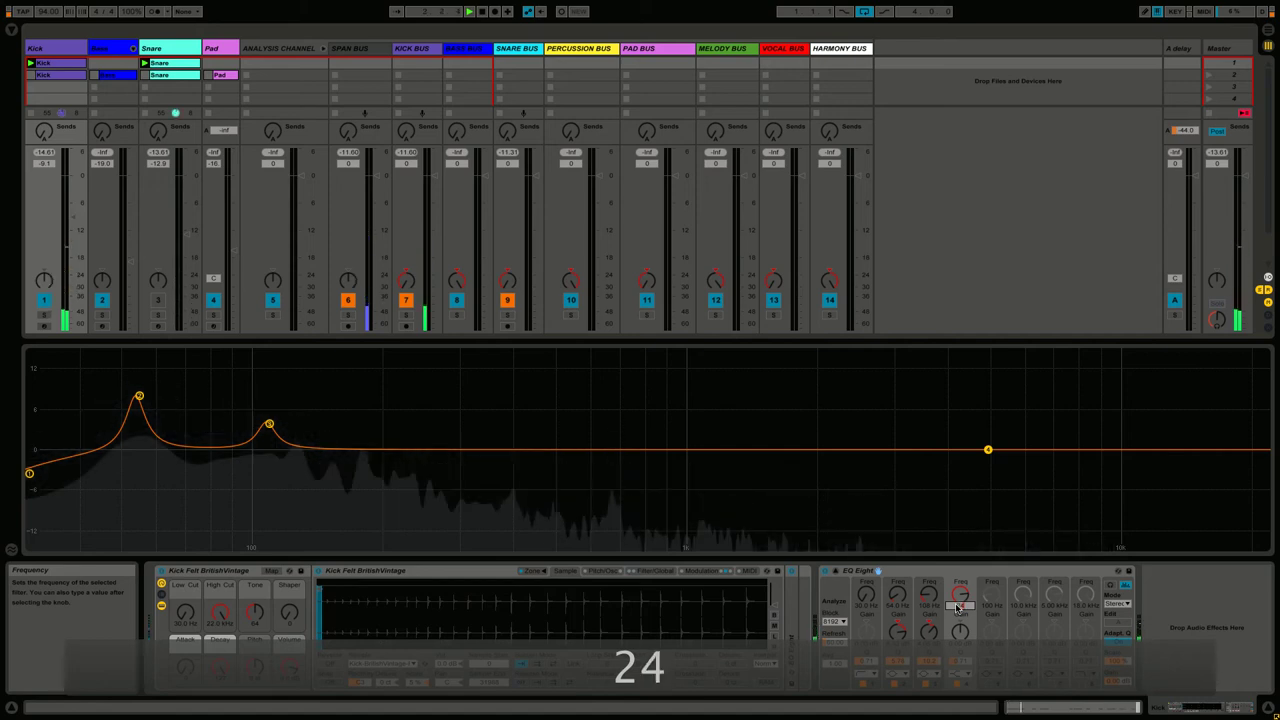
Step: Set band 4 of the kick's EQ to a bell cut of about 2.4 dB at 245 Hz with a Q of 5.78
type("5")
key("Return")
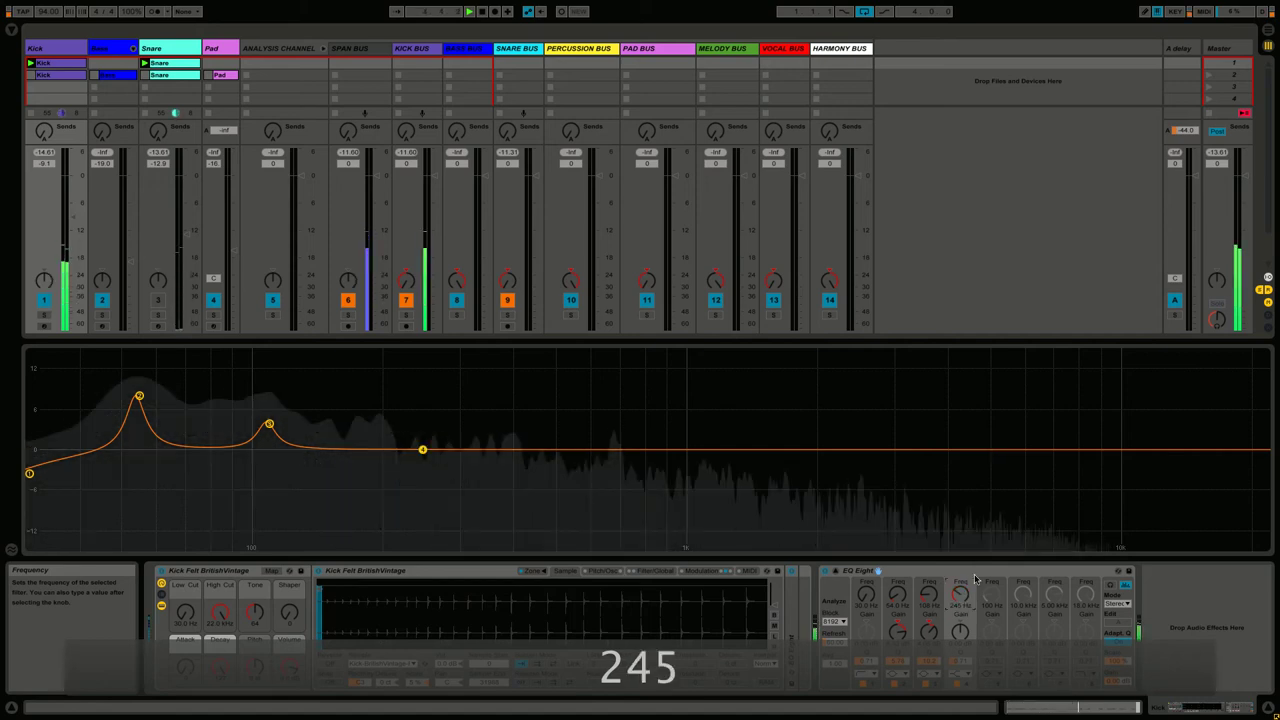
left_click_drag(960, 632, 959, 668)
left_click(960, 675)
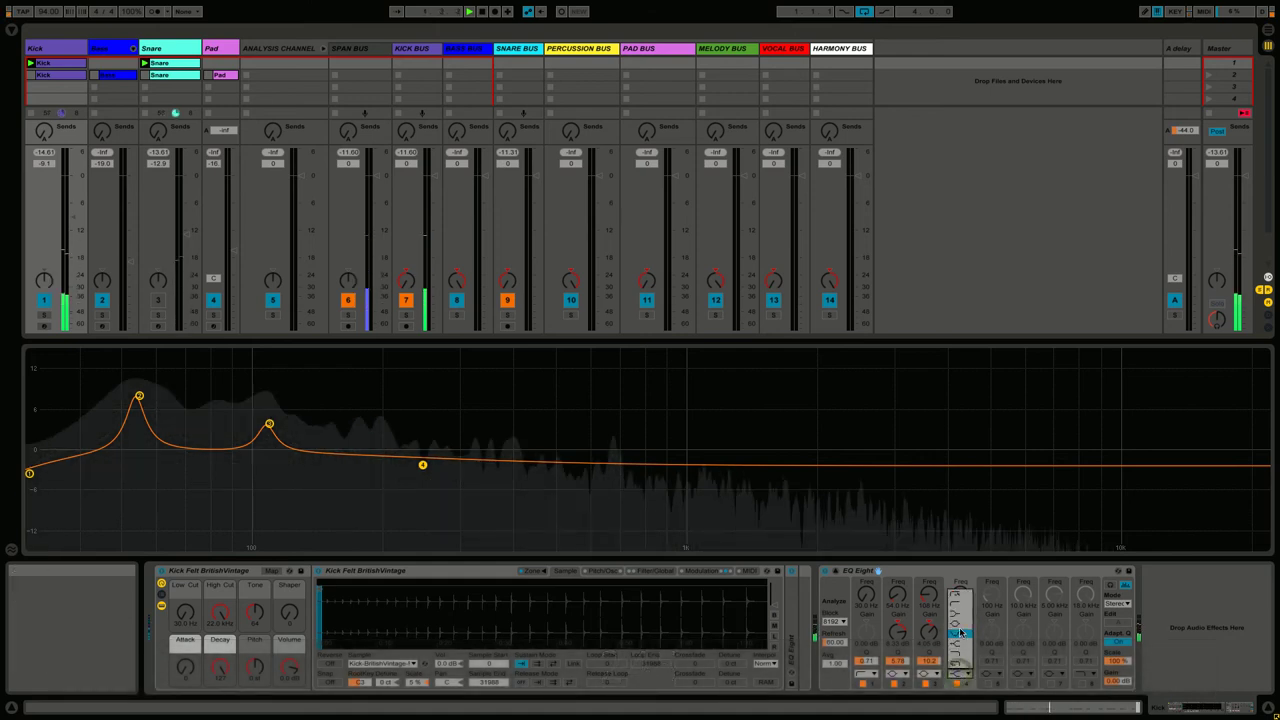
left_click(961, 628)
left_click(957, 661)
left_click_drag(957, 661, 957, 646)
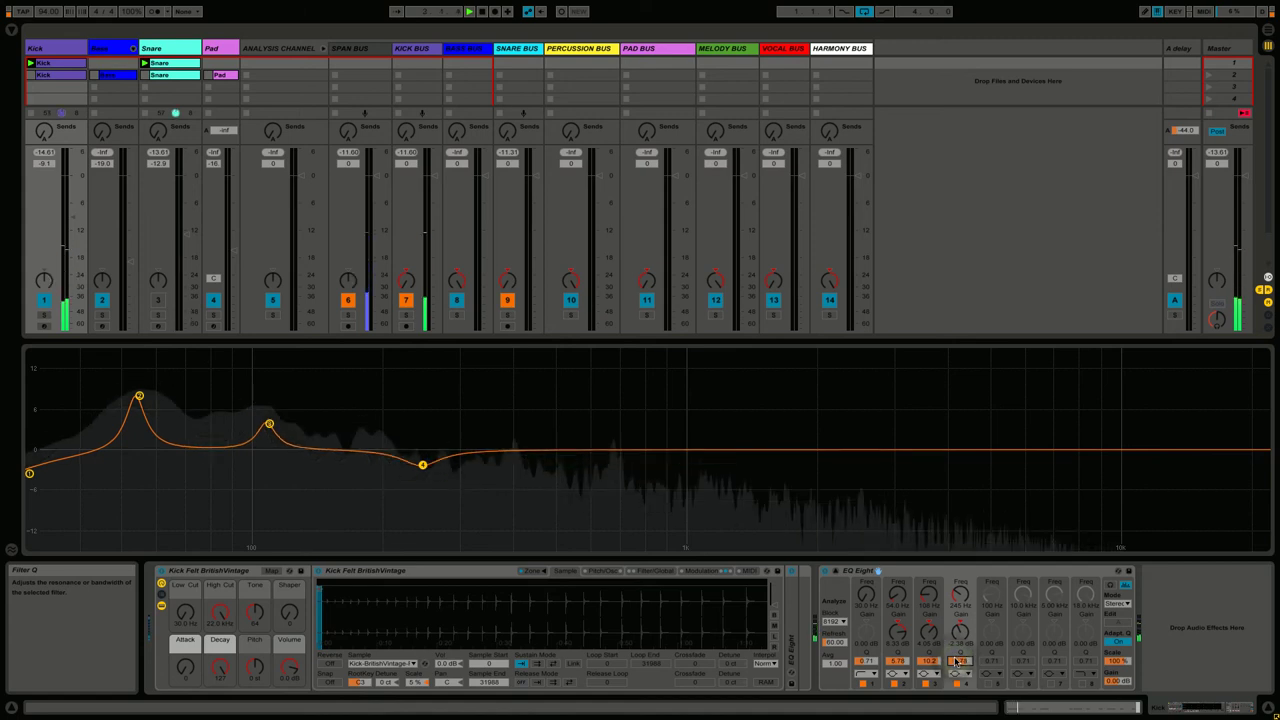
Step: Unmute the Snare track, move the kick's band 4 cut to about 3.4 dB at 224 Hz, and compare the band off and on
left_click_drag(422, 468, 424, 479)
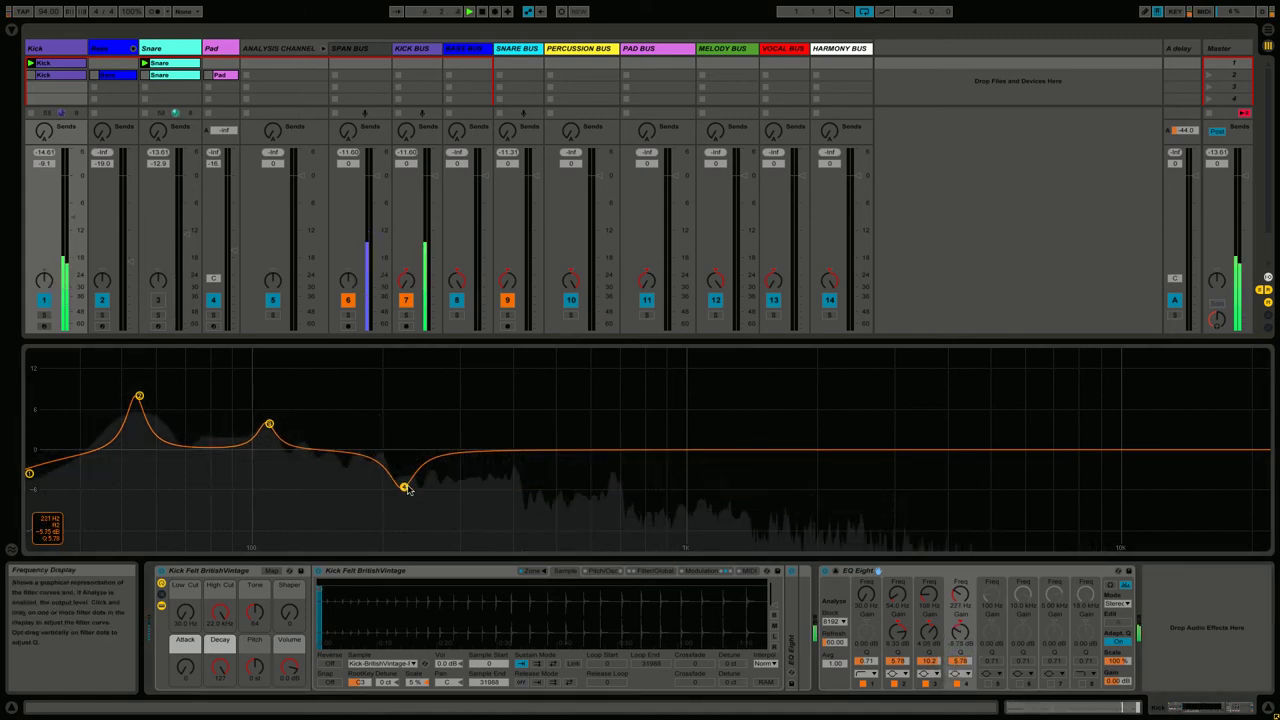
left_click_drag(409, 488, 409, 482)
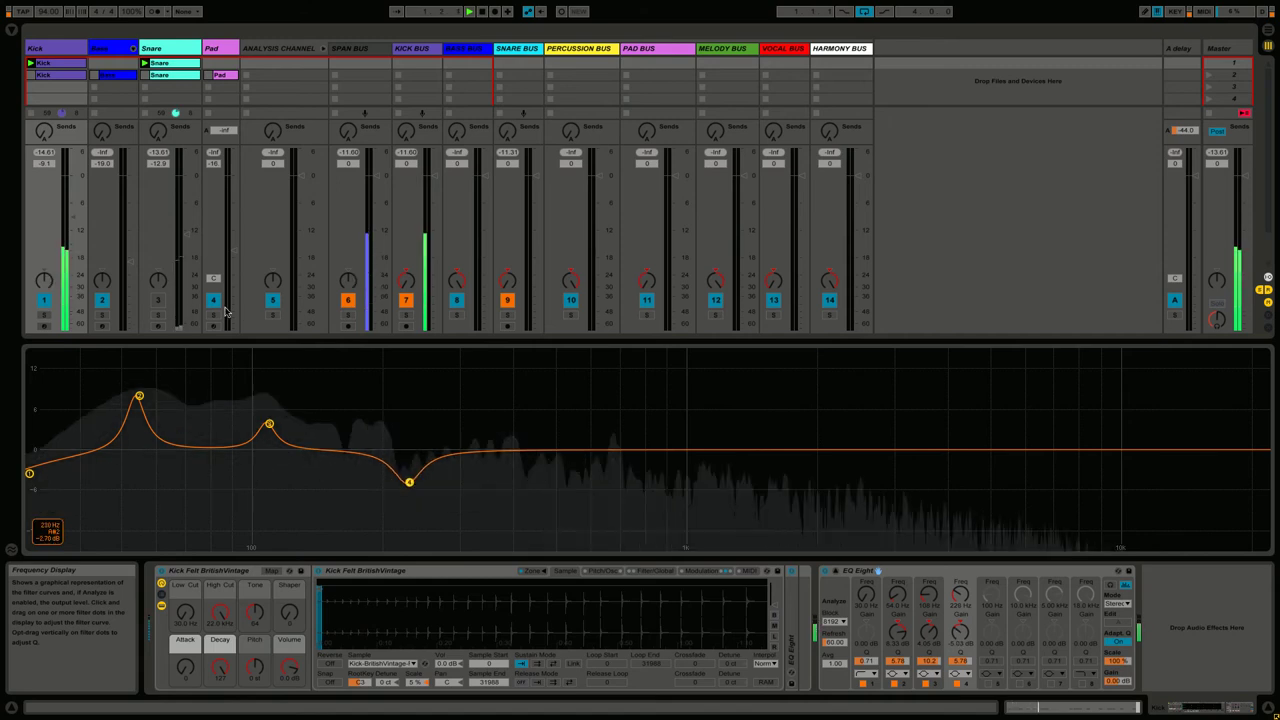
left_click(158, 301)
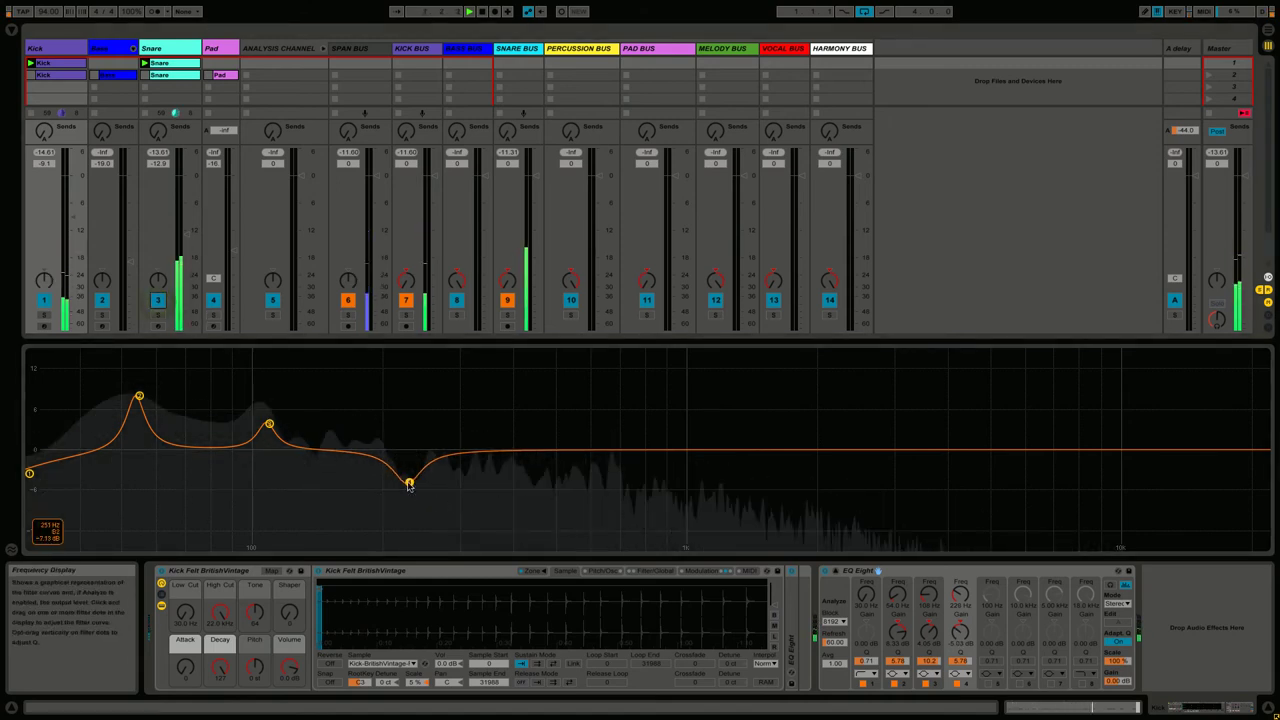
left_click_drag(408, 482, 405, 476)
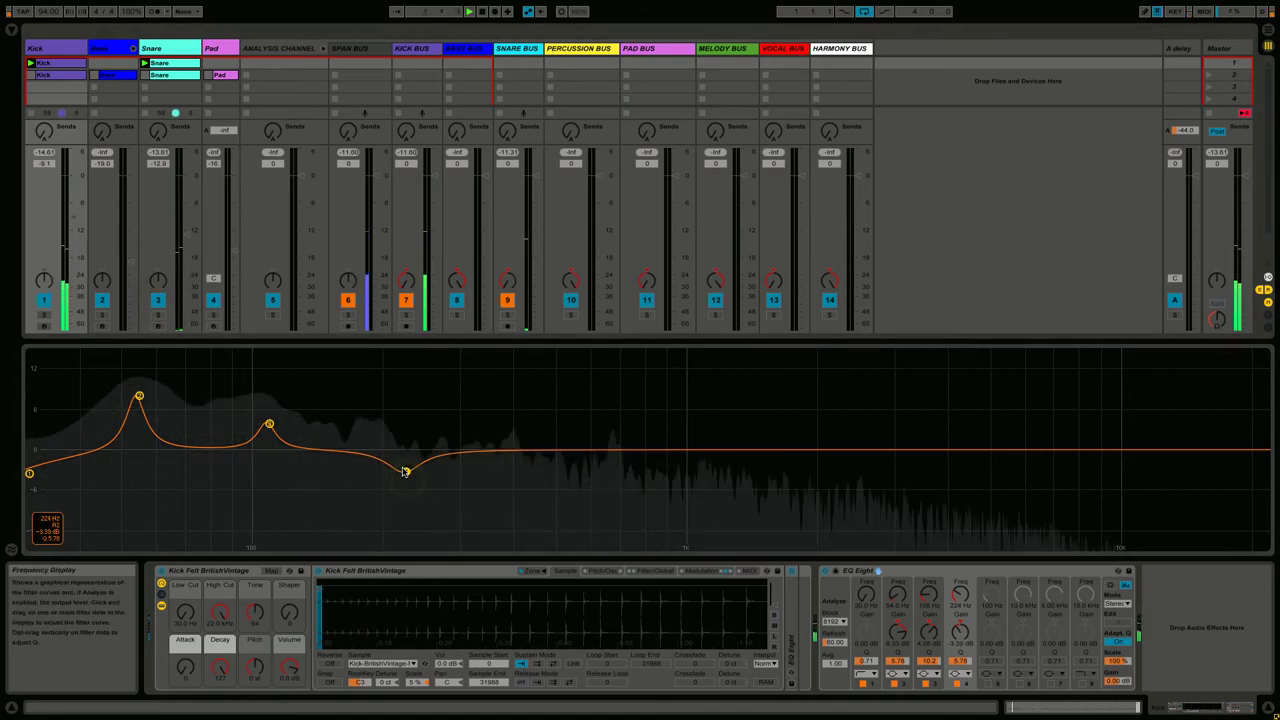
left_click(959, 685)
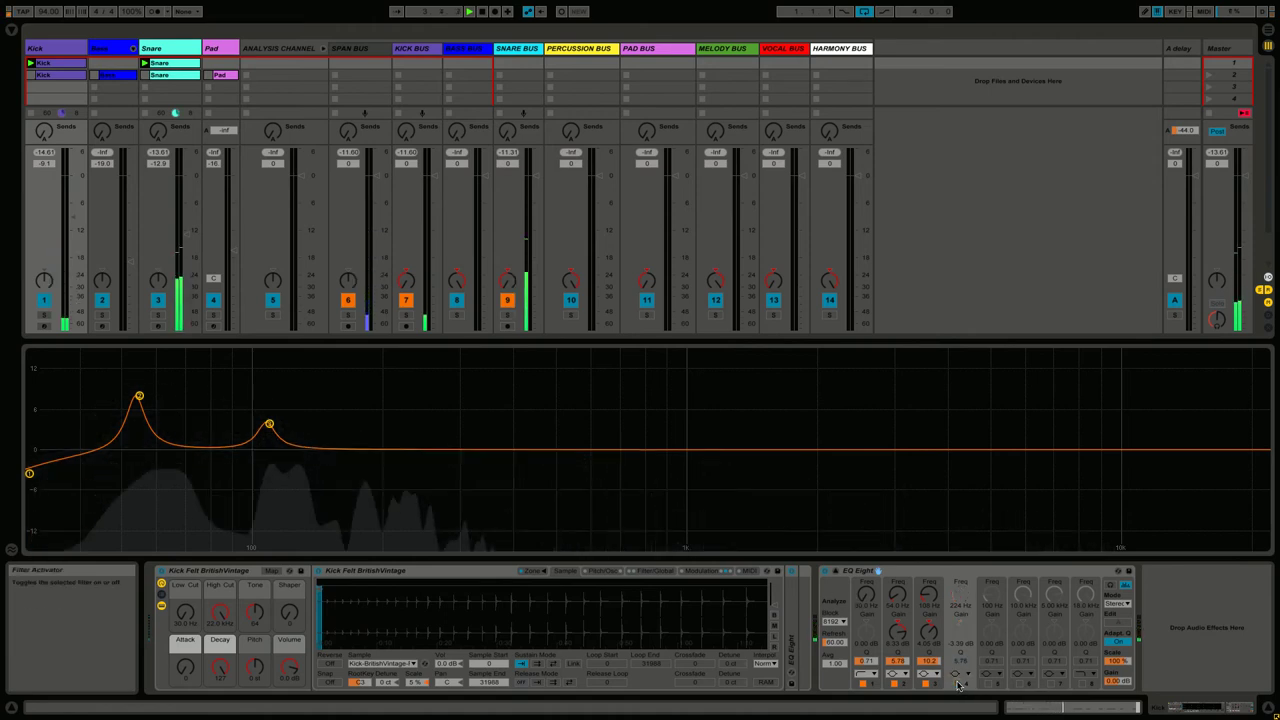
left_click(957, 685)
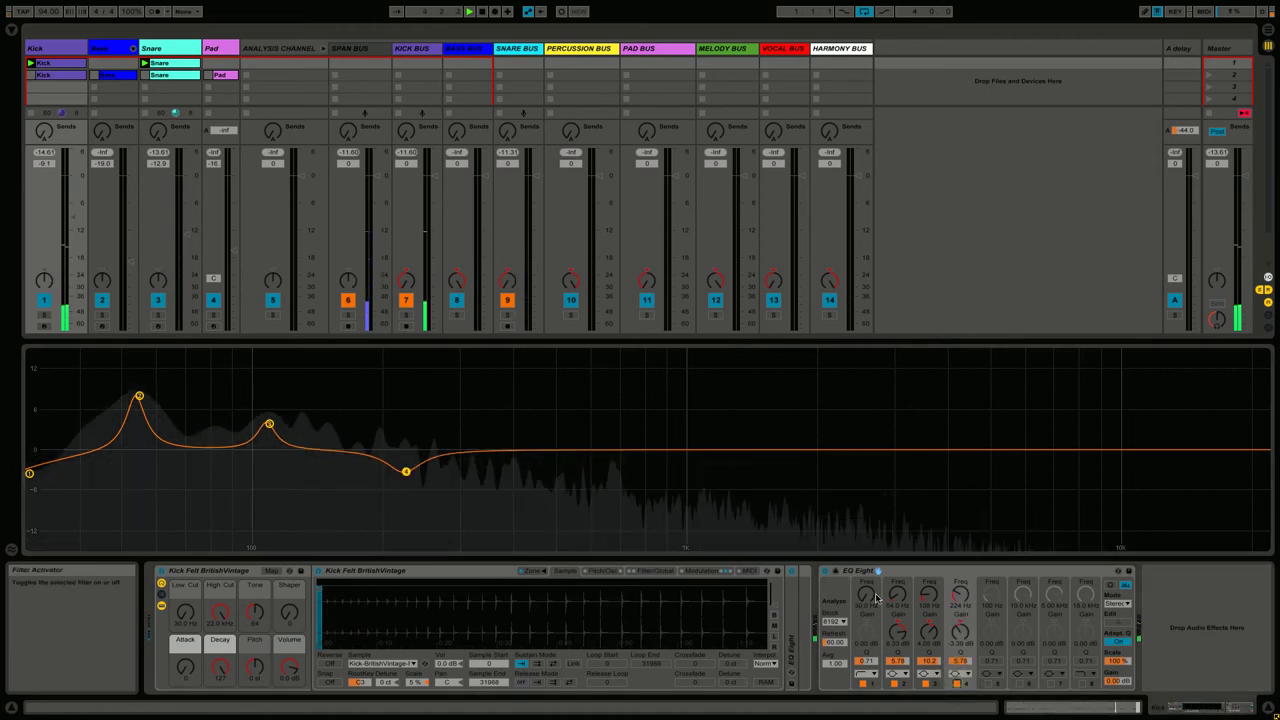
Step: Sweep the kick's band 4 to a cut of about 6 dB at 334 Hz with a Q of 2.18, and compare it off and on
left_click_drag(406, 473, 426, 480)
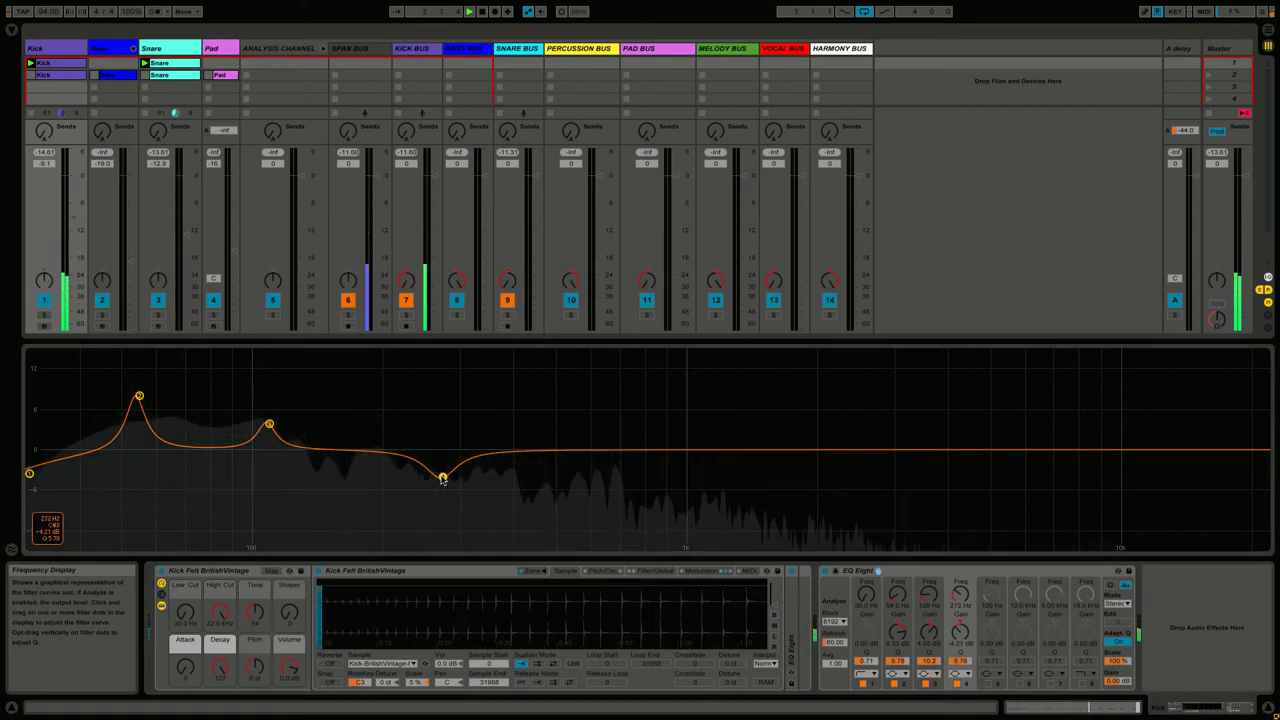
left_click_drag(420, 474, 505, 490)
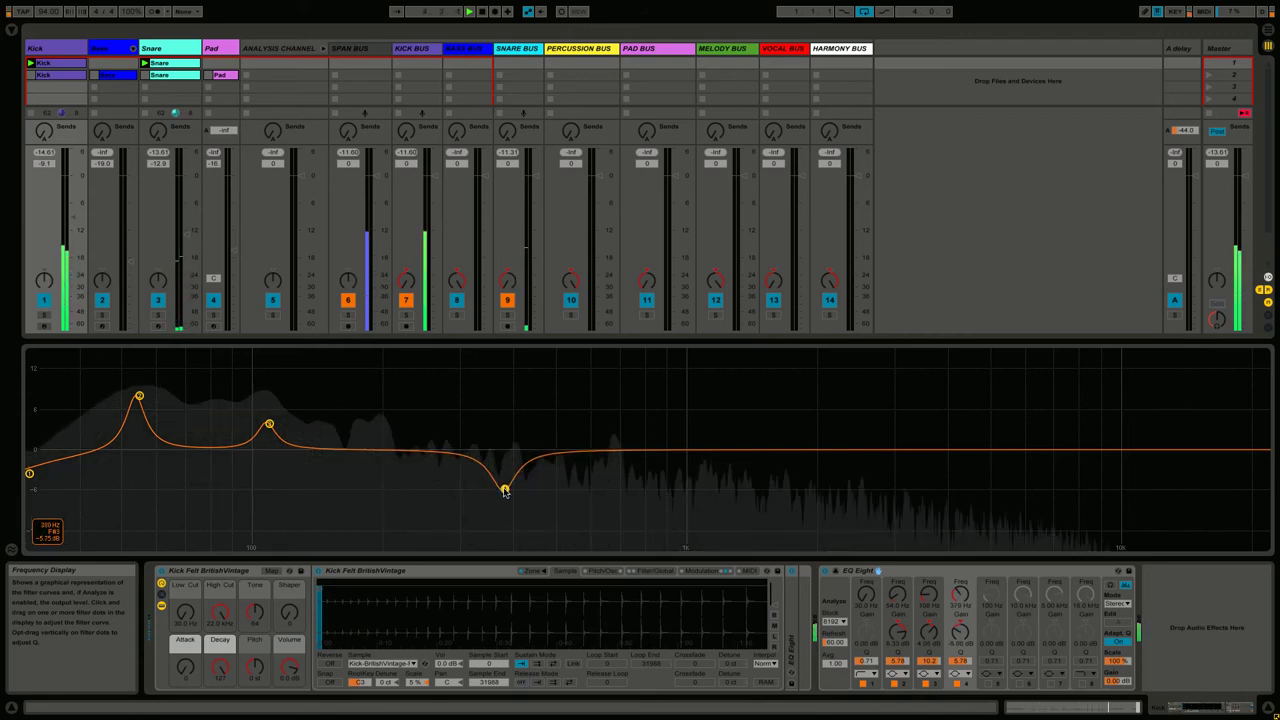
left_click_drag(957, 663, 957, 675)
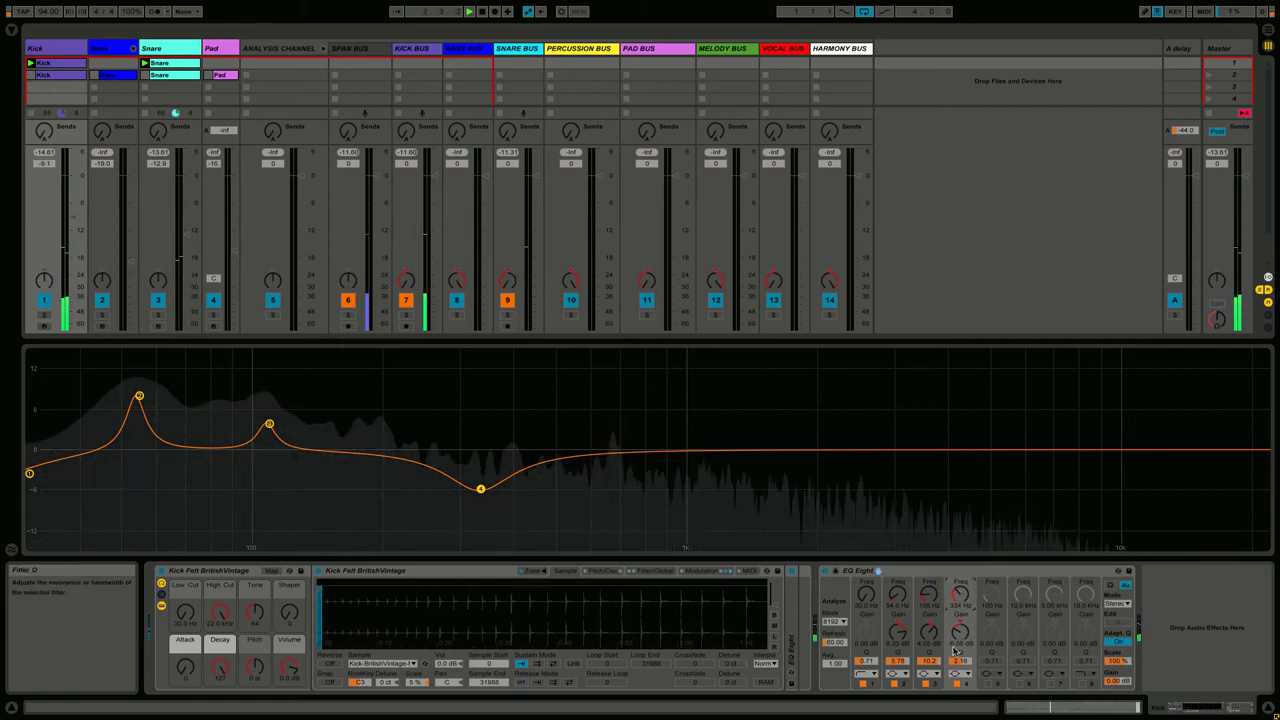
left_click(957, 684)
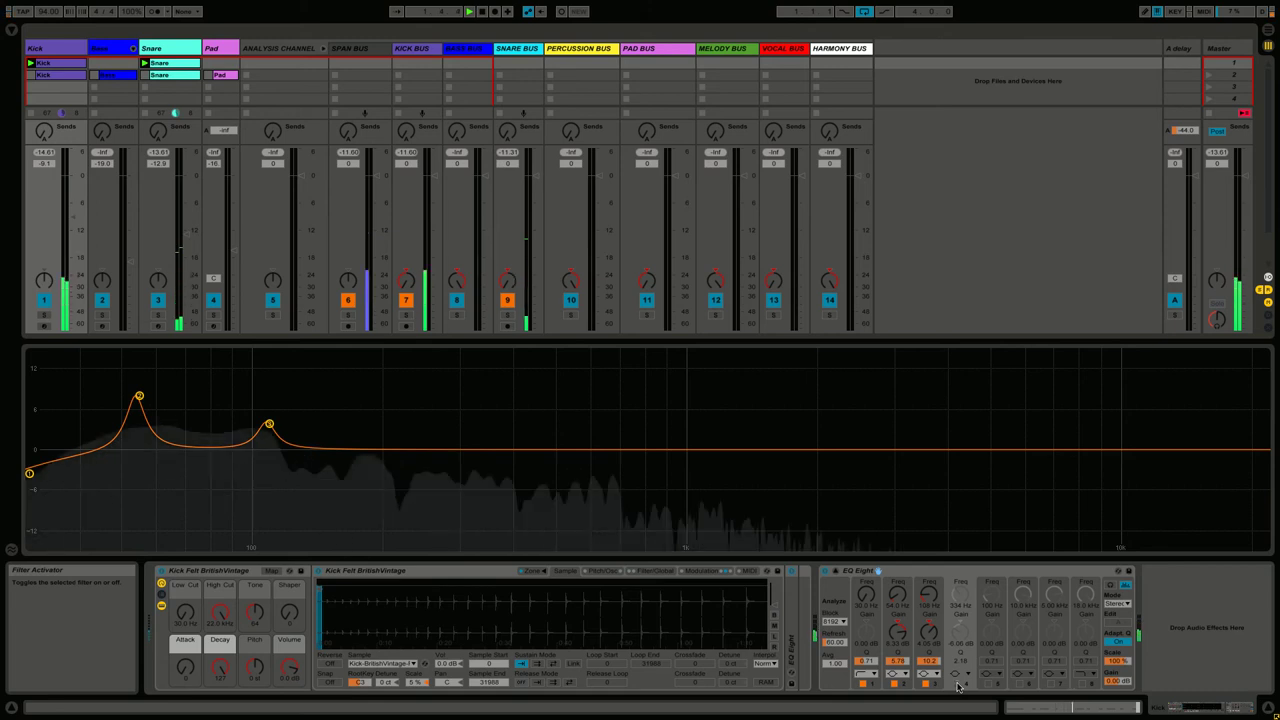
left_click(957, 684)
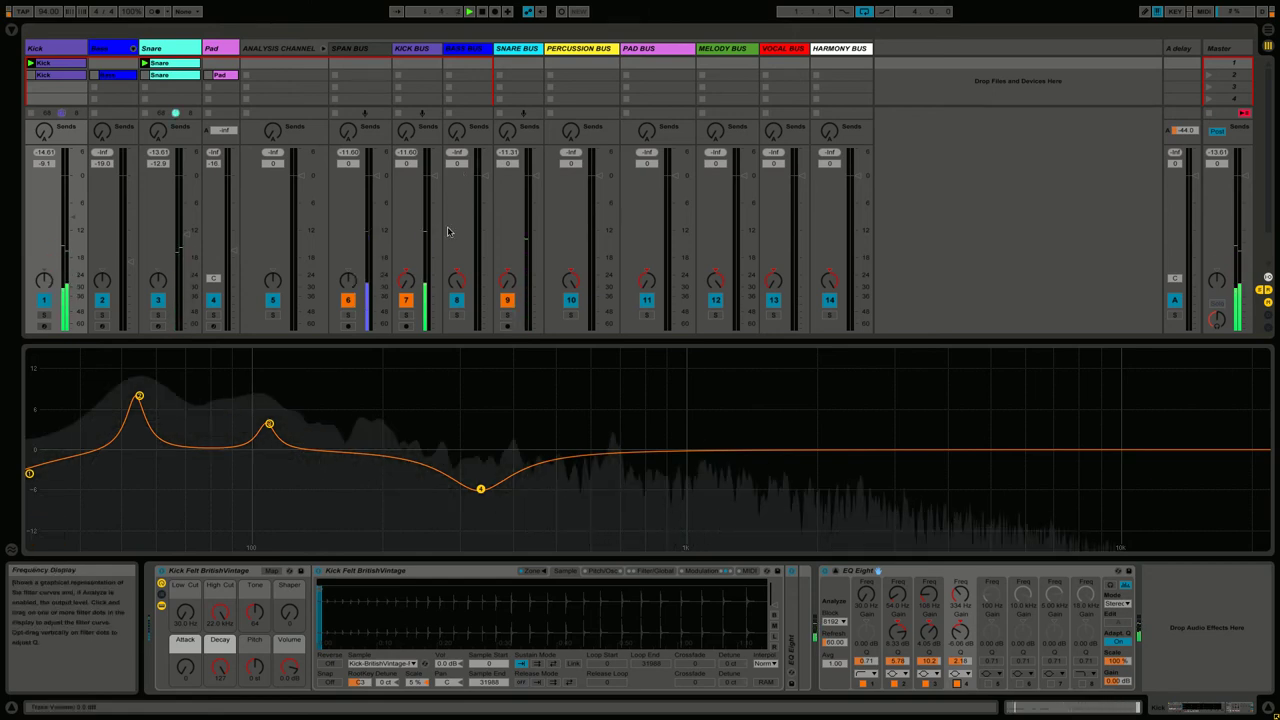
Step: Compare the kick and snare by bypassing EQ Eight on the Kick and Snare tracks and switching both EQs back on
left_click(58, 55)
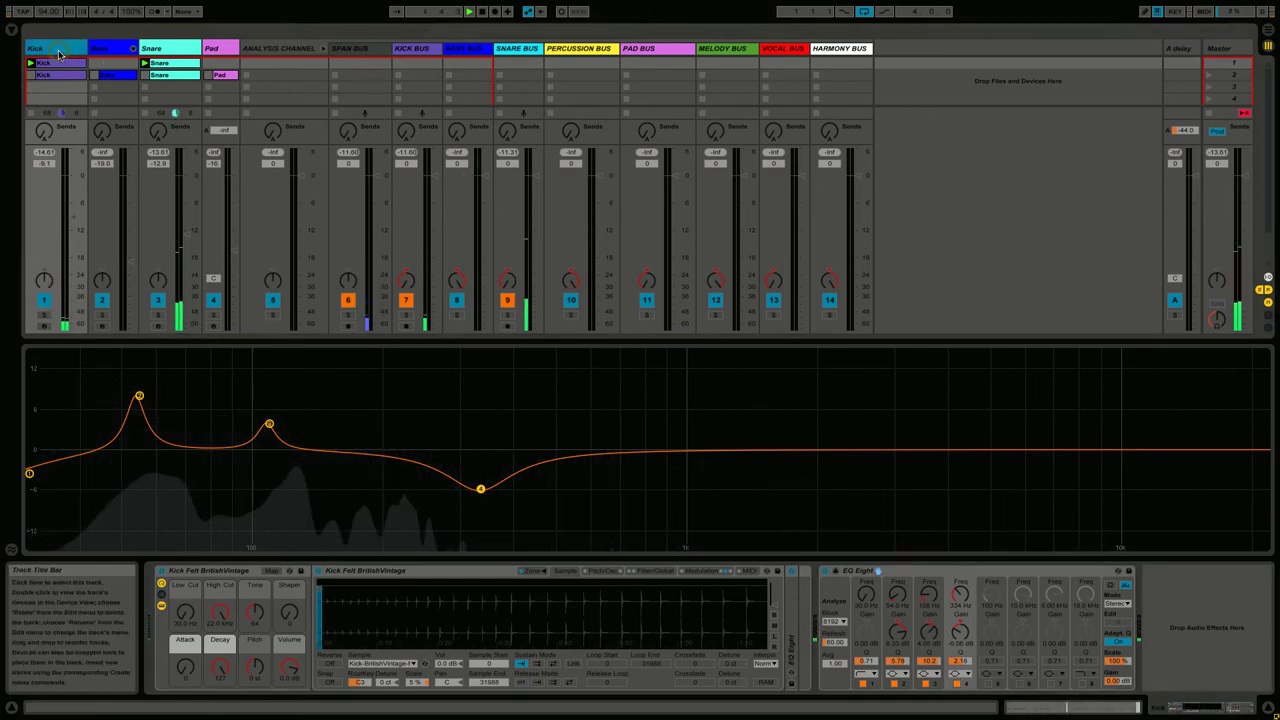
left_click(825, 571)
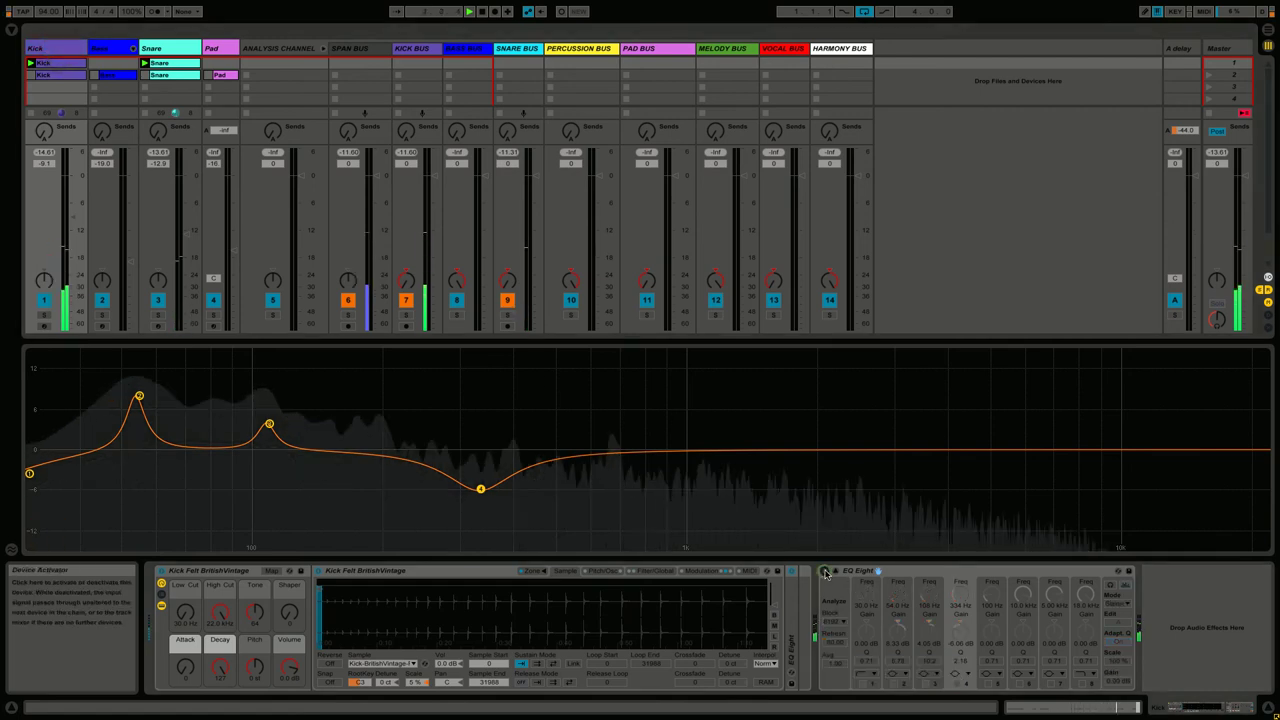
left_click(163, 50)
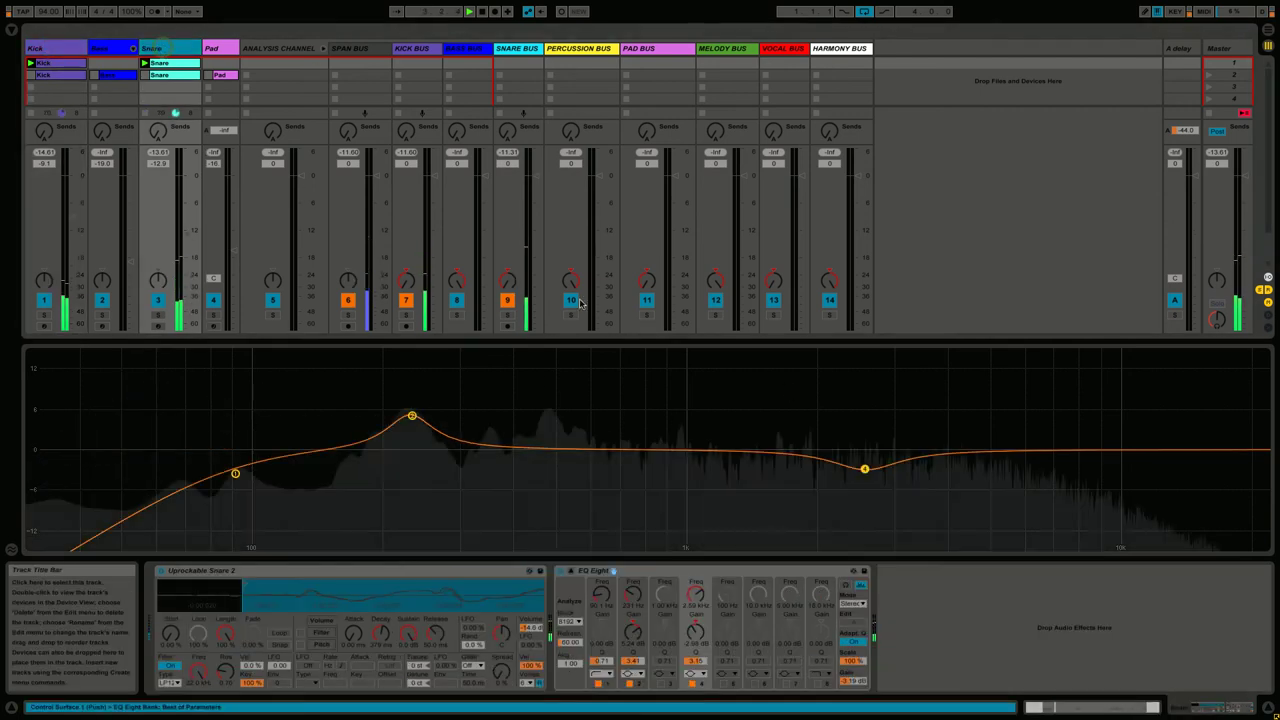
left_click(561, 572)
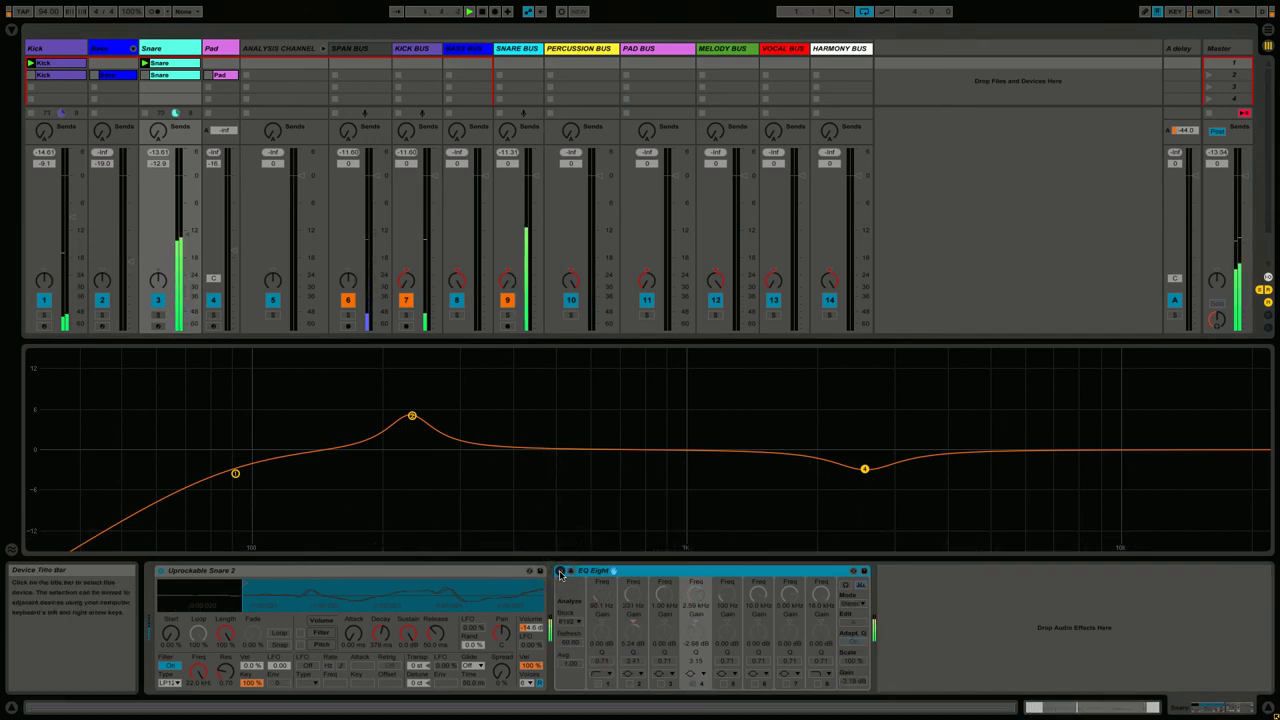
left_click(560, 572)
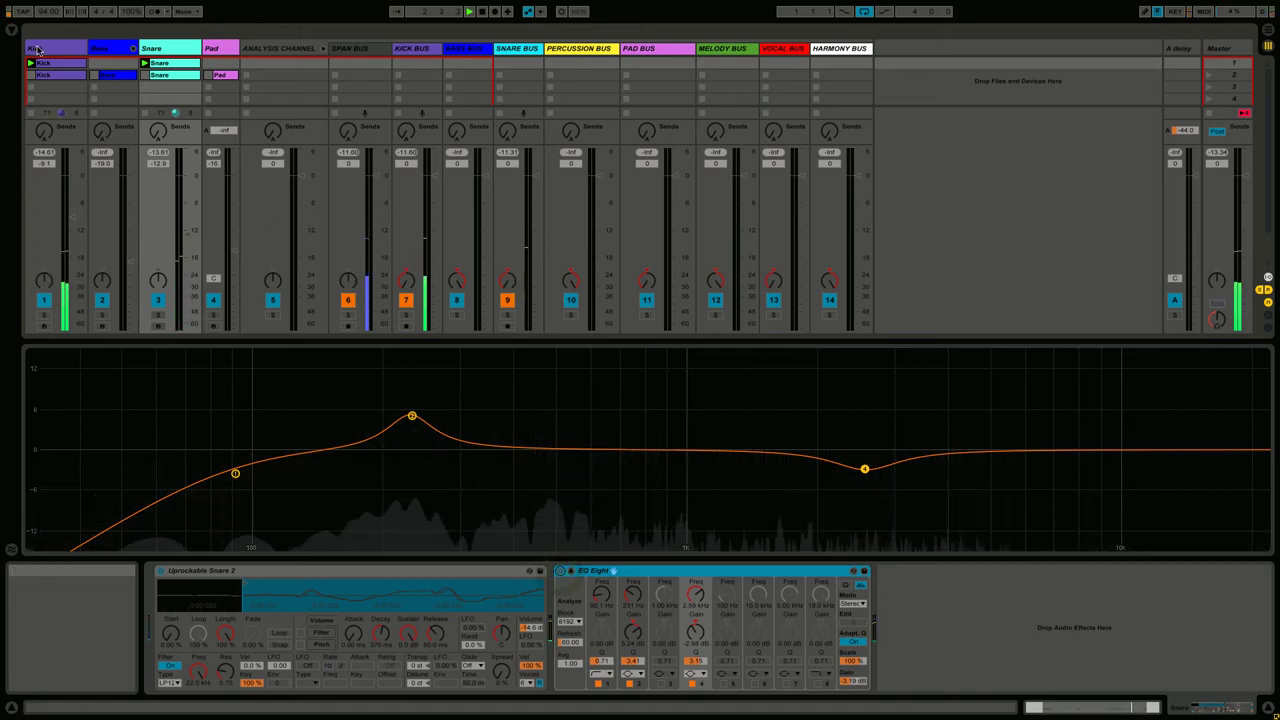
left_click(32, 48)
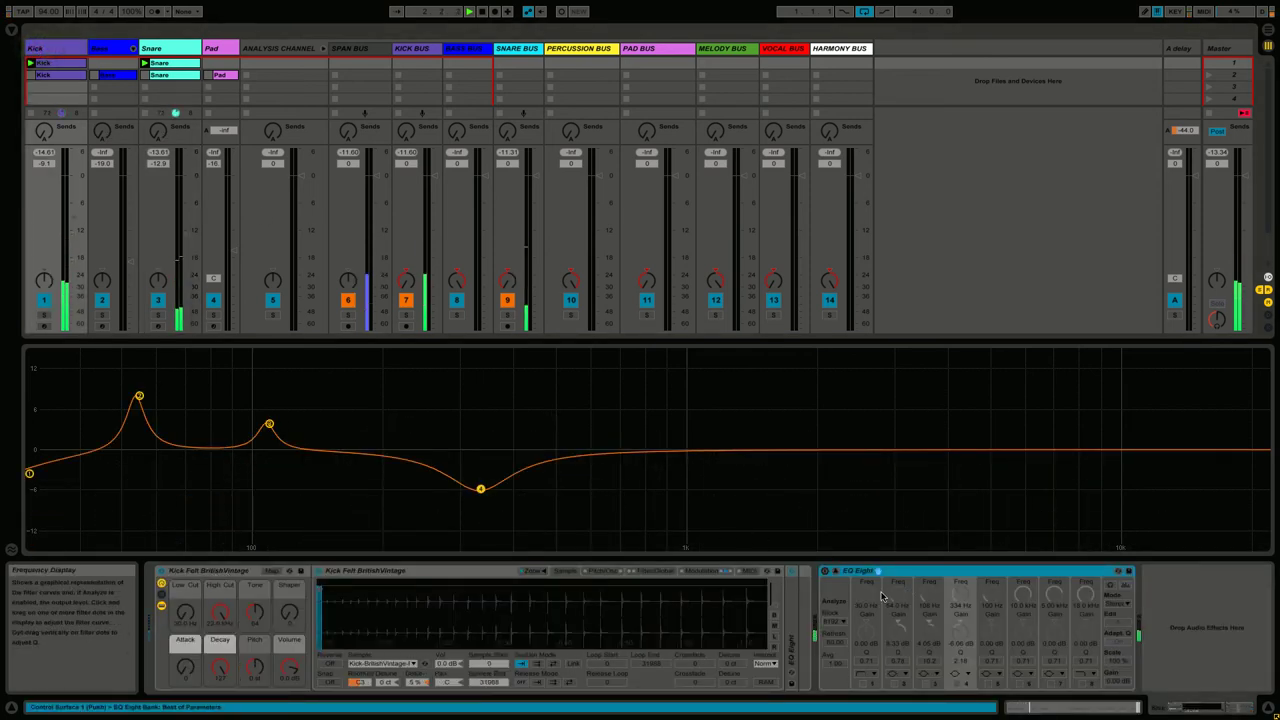
left_click(824, 572)
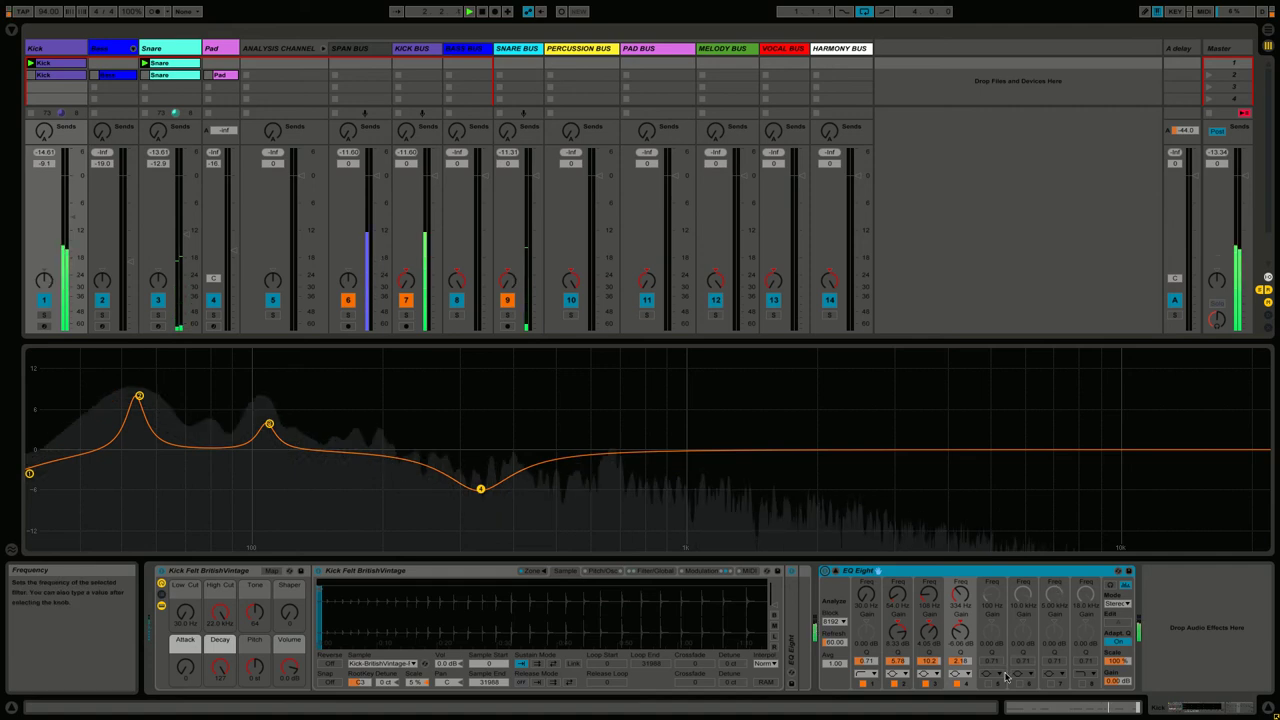
Step: Enable band 8 of the kick's EQ as a high shelf cutting about 6 dB at 11.1 kHz
left_click(1089, 676)
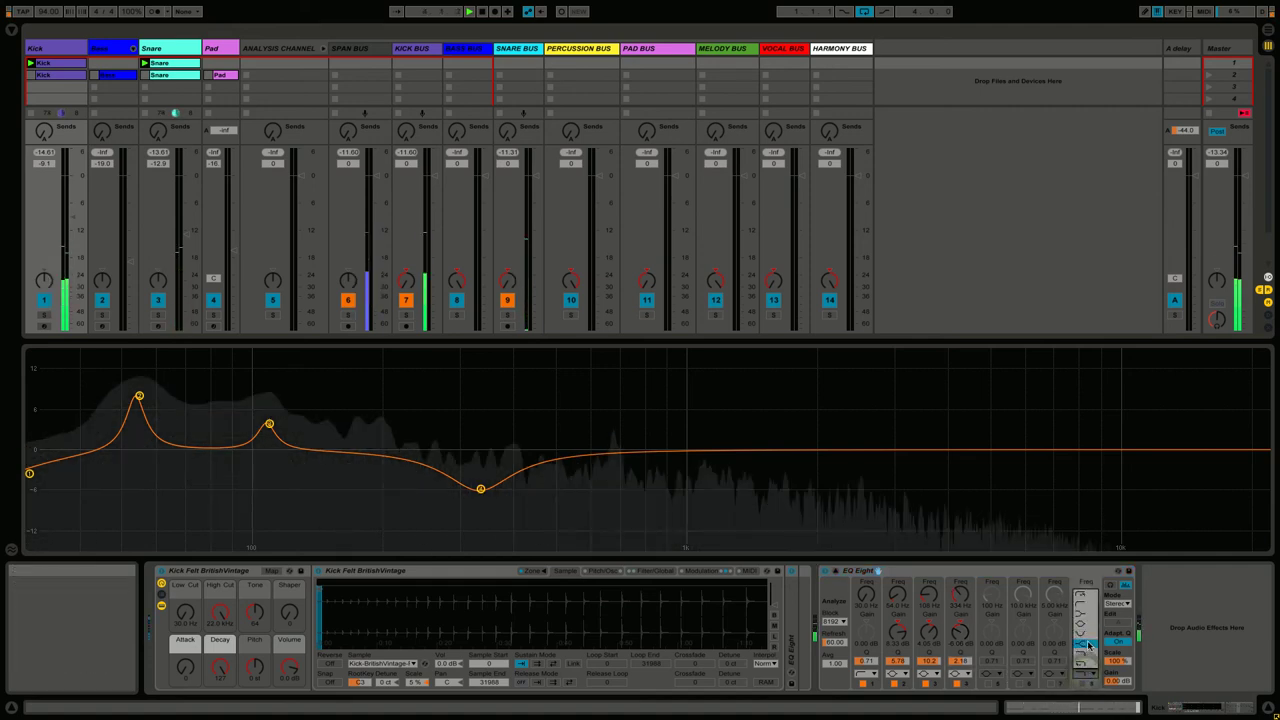
left_click(1083, 660)
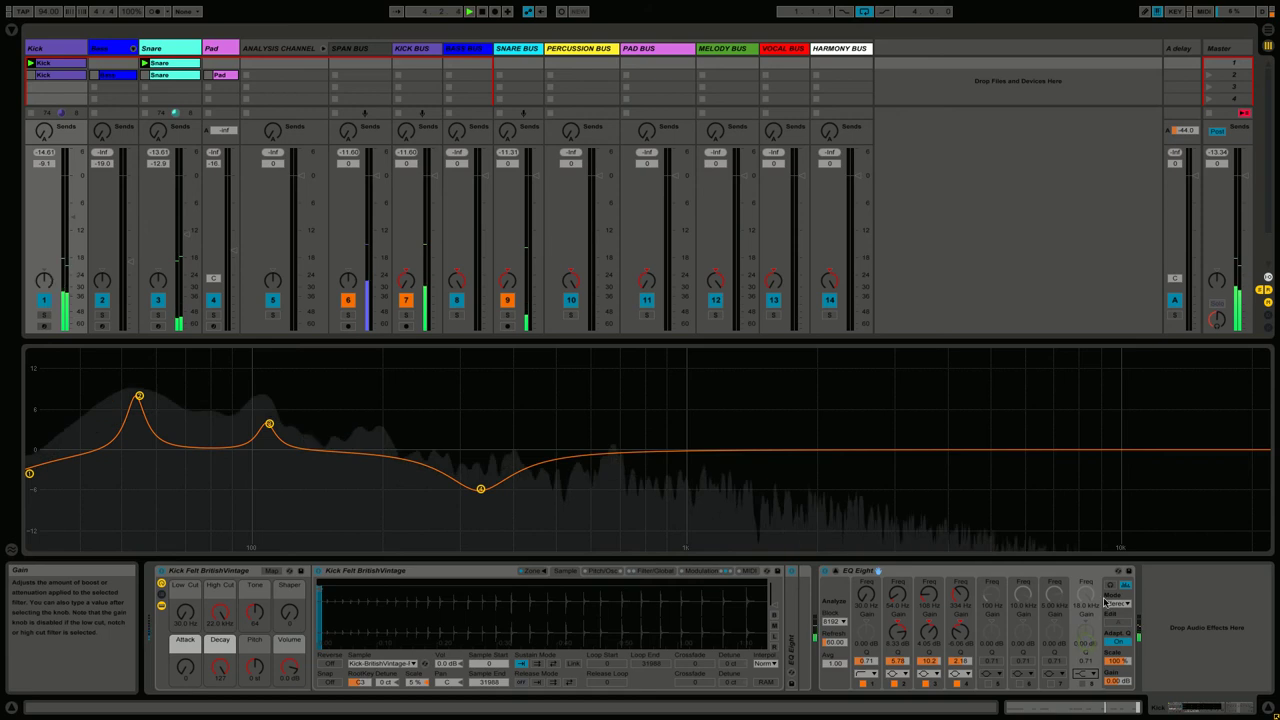
left_click(1083, 684)
left_click_drag(1085, 595, 1088, 631)
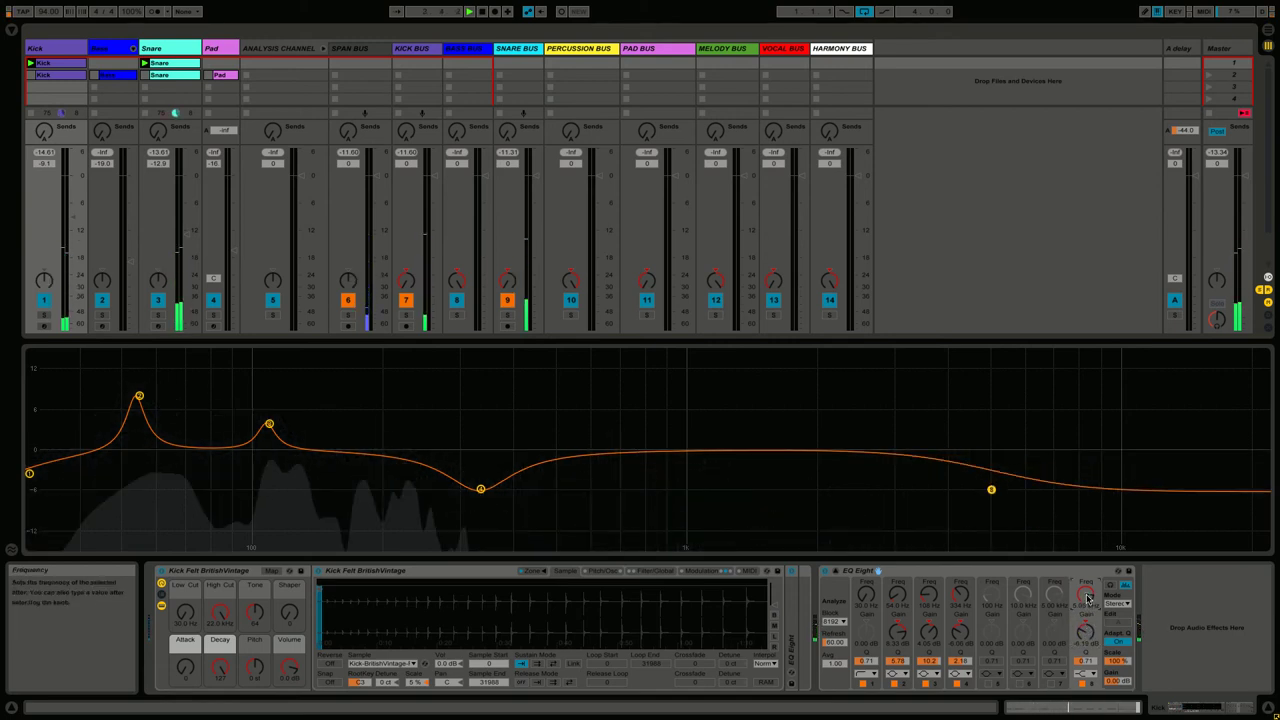
left_click_drag(1087, 602, 1088, 598)
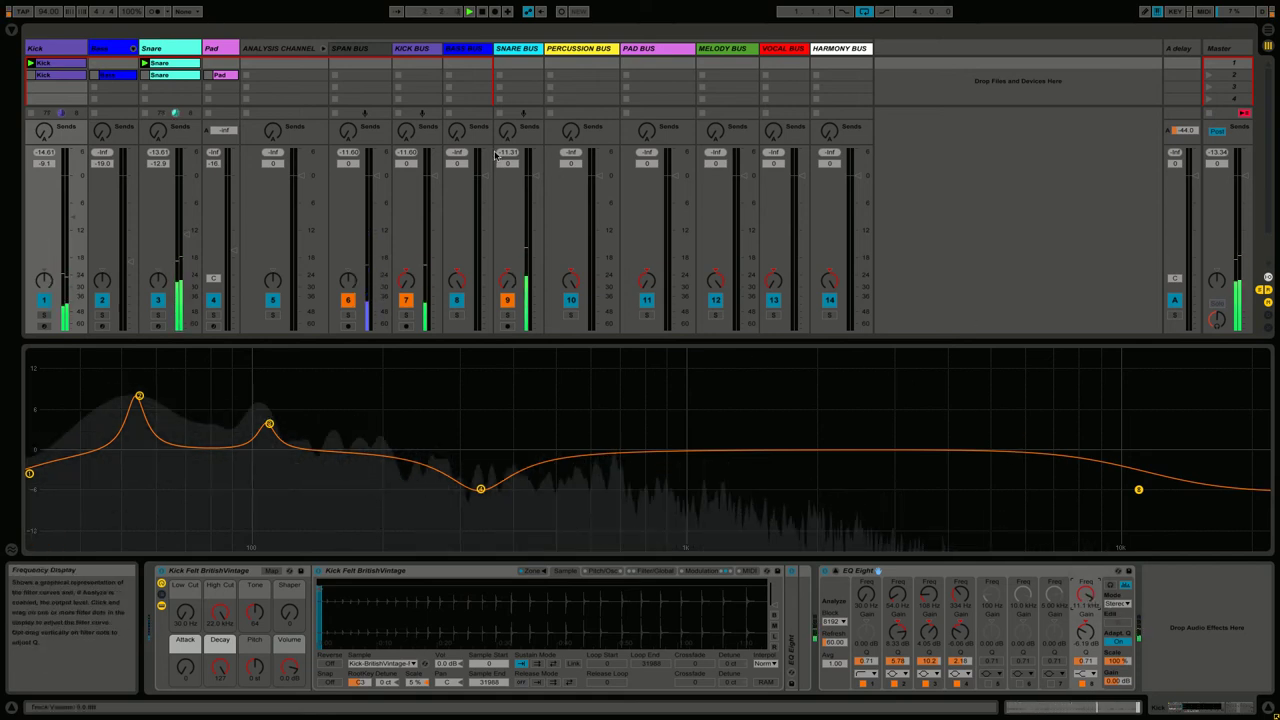
Step: Open the Voxengo SPAN analyzer on the SPAN BUS and extend its view to the high frequencies to examine the kick and snare spectra
left_click(352, 70)
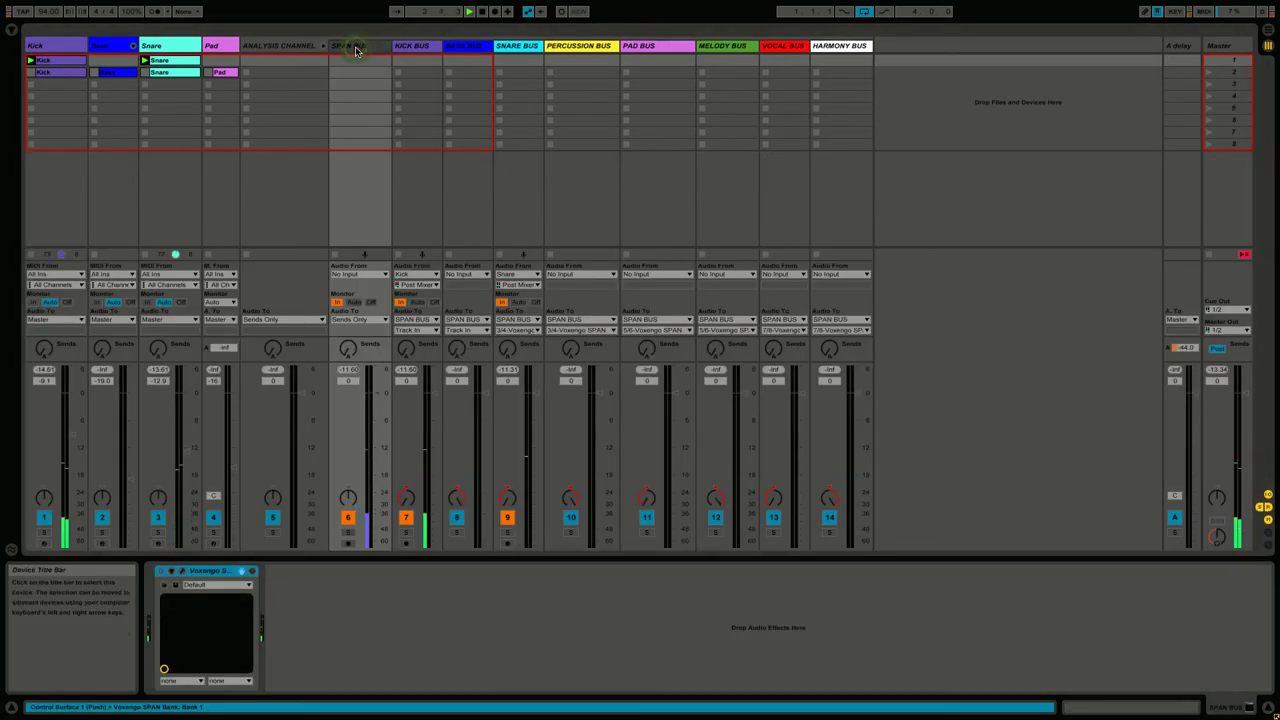
left_click(183, 570)
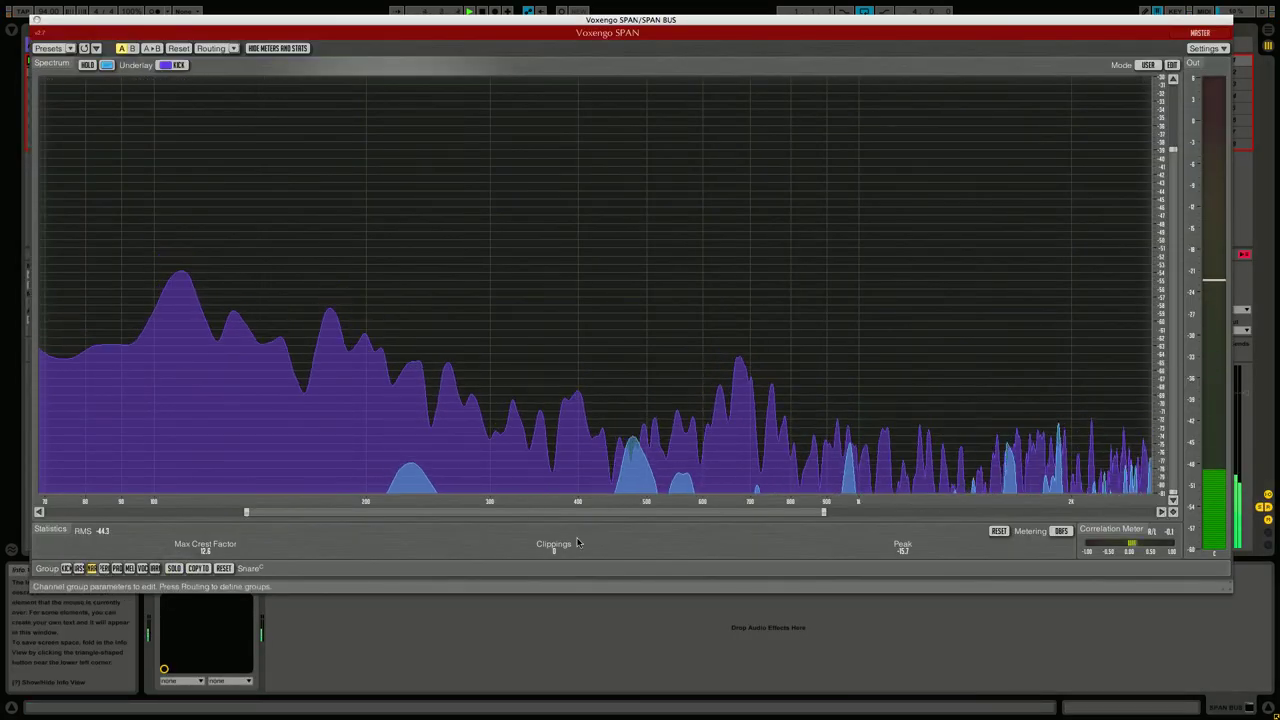
left_click_drag(824, 512, 1162, 512)
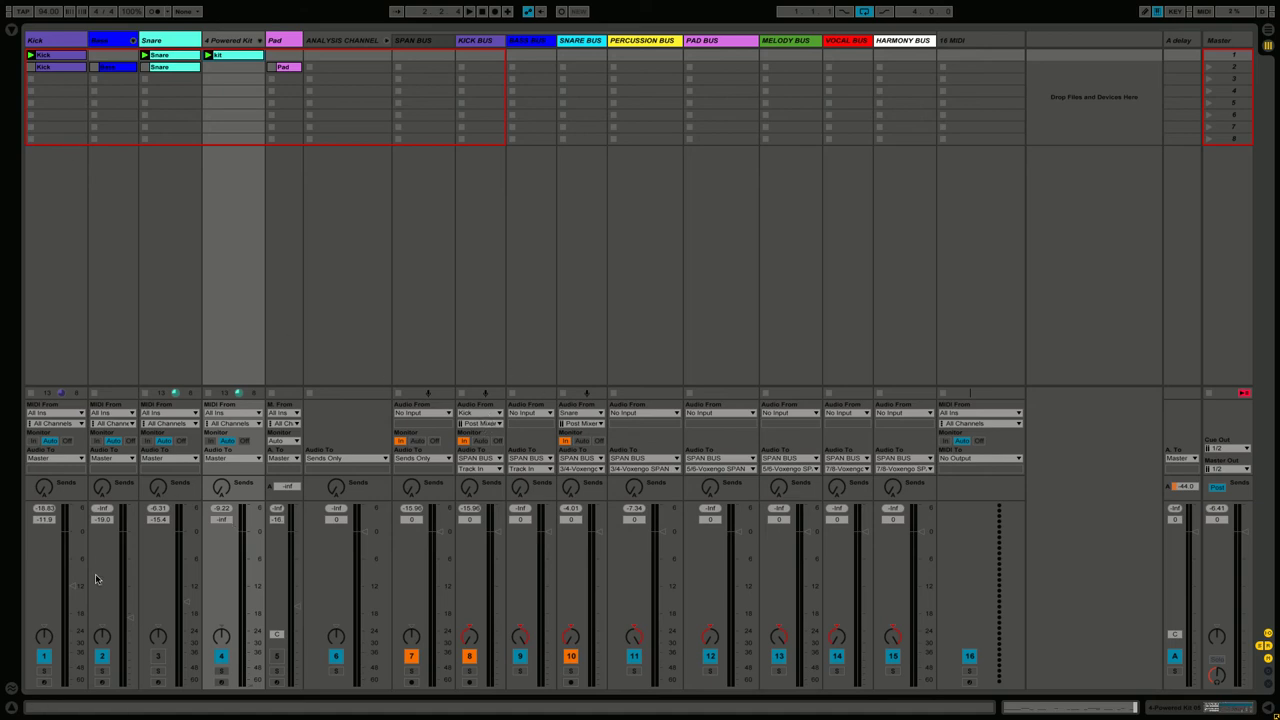
Step: Start playback and sweep the Kick track's volume to about -0.2 dB, down to silence, and back up to about -3.7 dB
key("space")
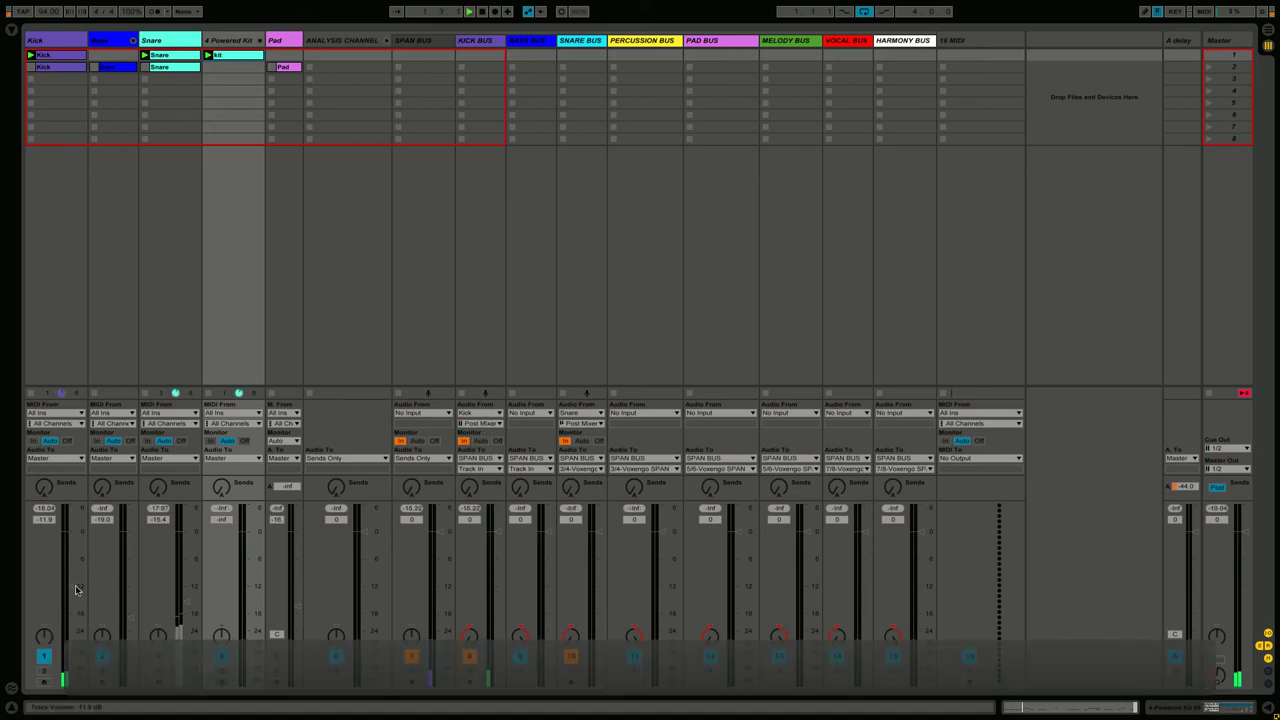
left_click_drag(74, 588, 73, 536)
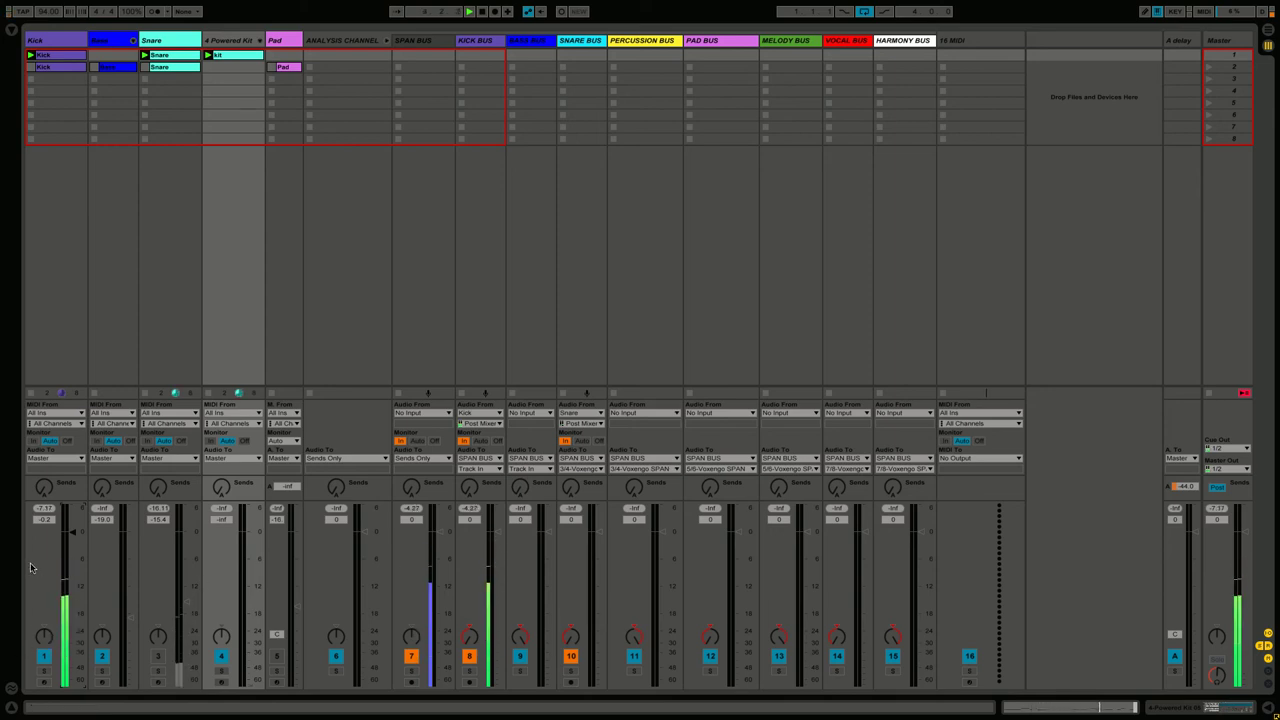
left_click_drag(71, 531, 69, 680)
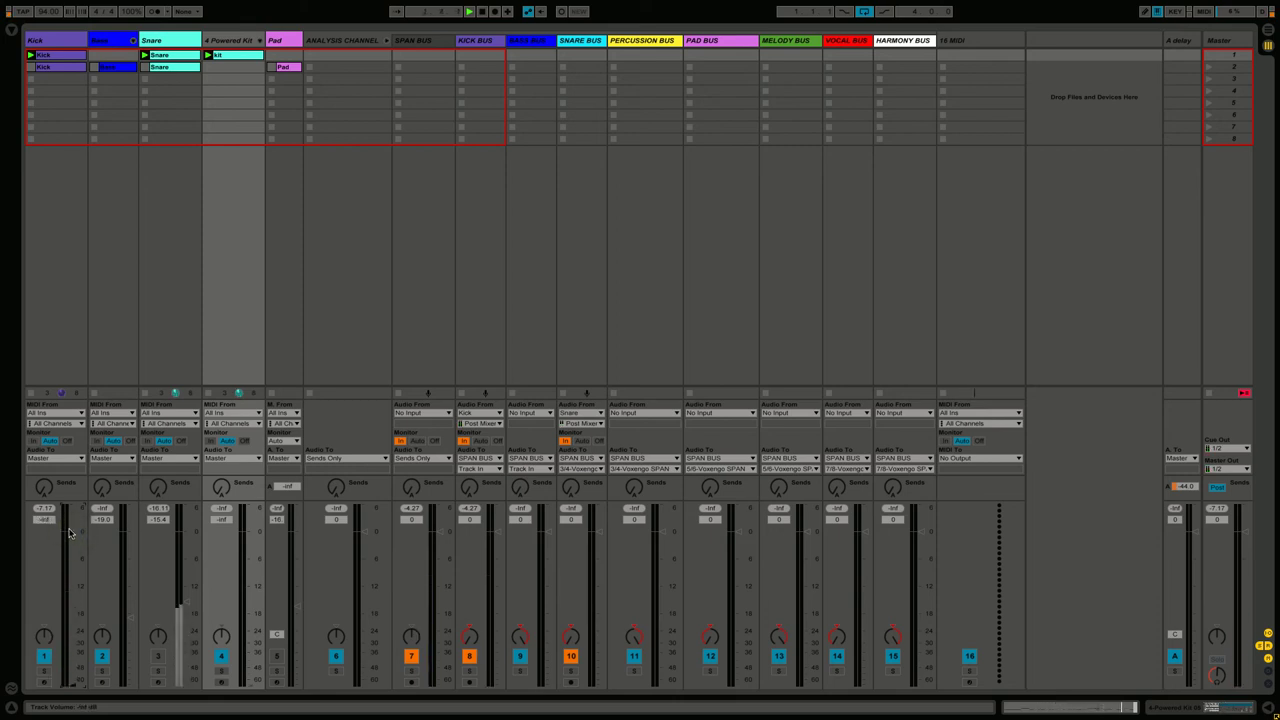
left_click_drag(69, 520, 69, 534)
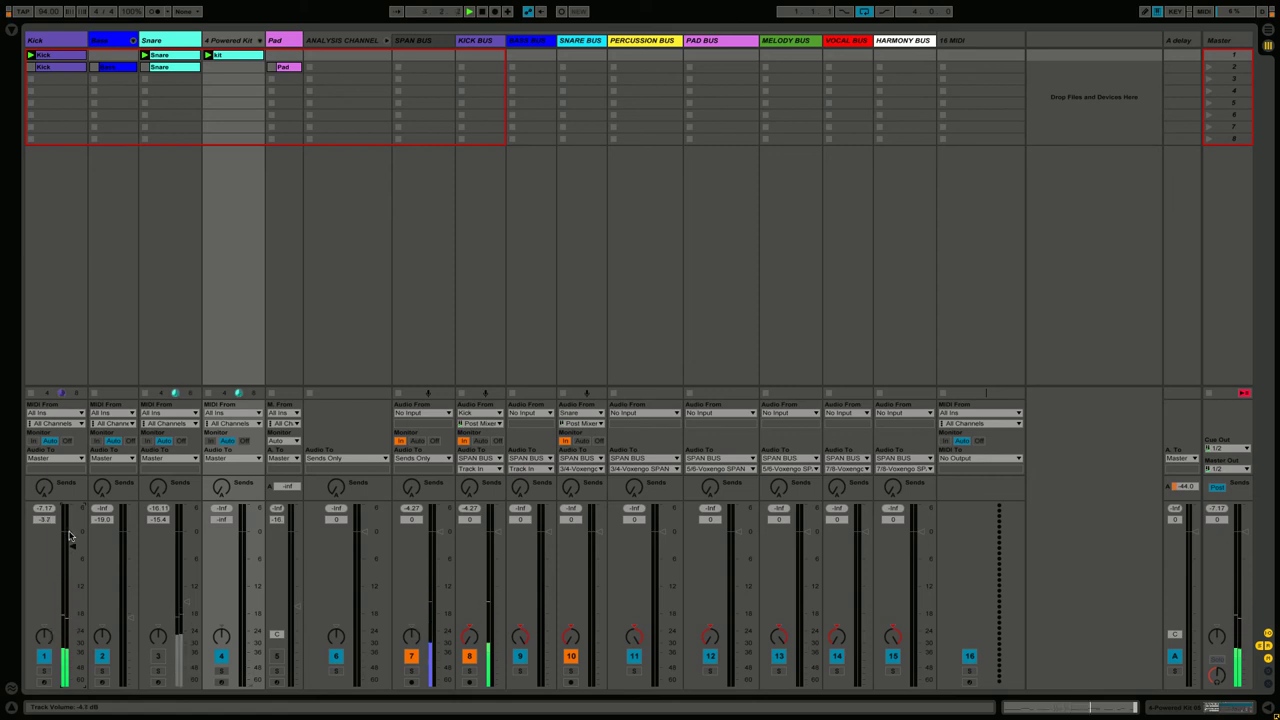
Step: Switch the KICK BUS input from the Kick track to Post FX and test it by moving the Kick volume to about -5.7 dB
left_click(470, 424)
left_click(478, 443)
left_click_drag(70, 548, 70, 520)
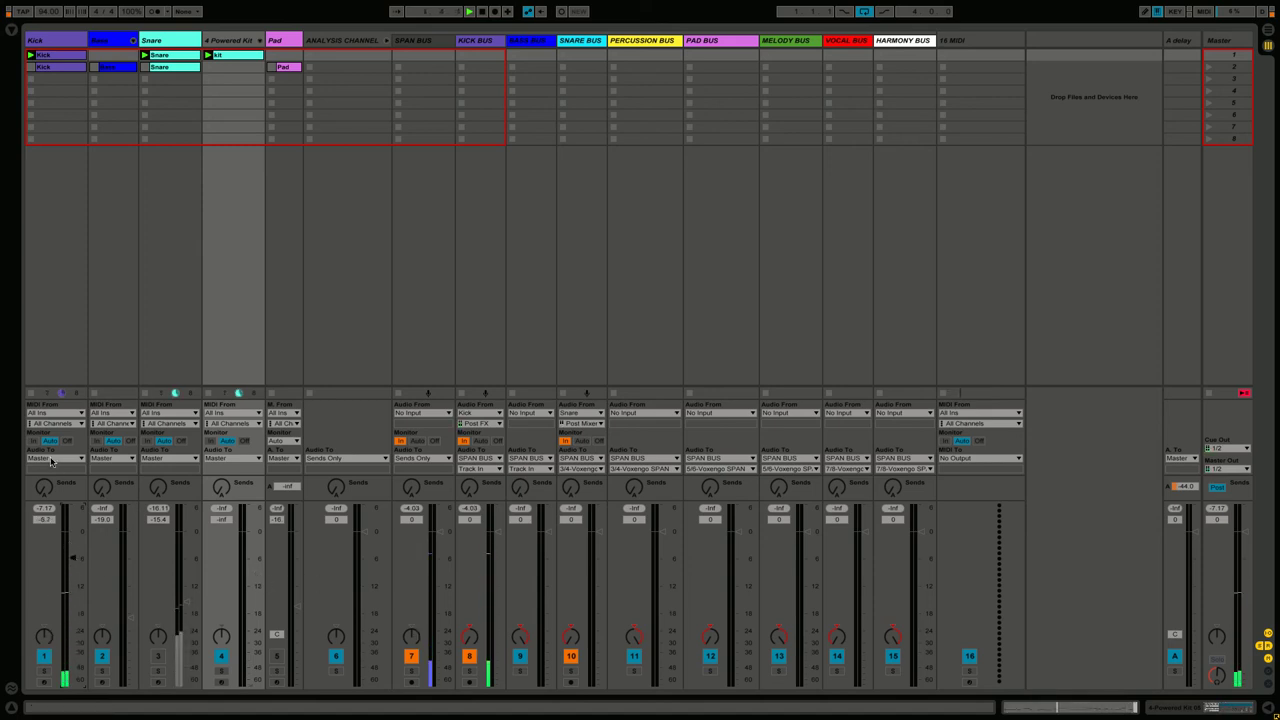
Step: Stop the Kick track's clip and raise the 4-Powered Kit track's volume to about -5.6 dB
left_click(31, 87)
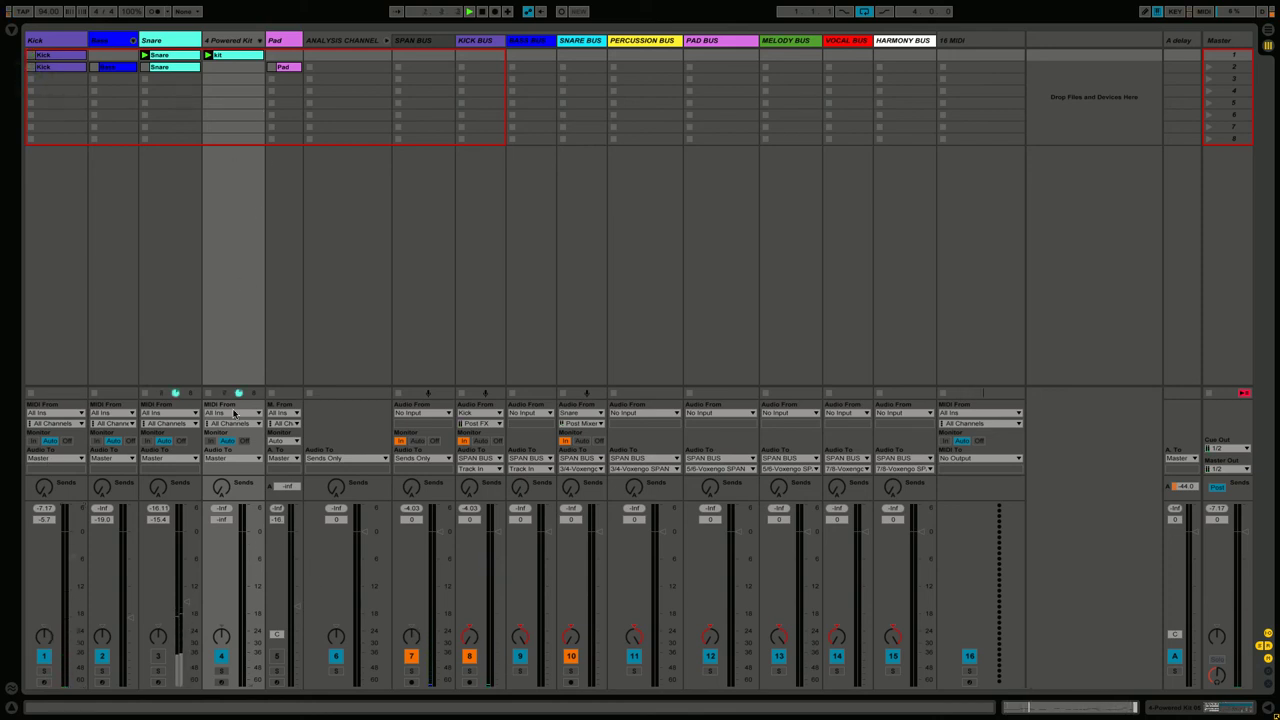
scroll(247, 685, "up", 4)
scroll(247, 688, "up", 3)
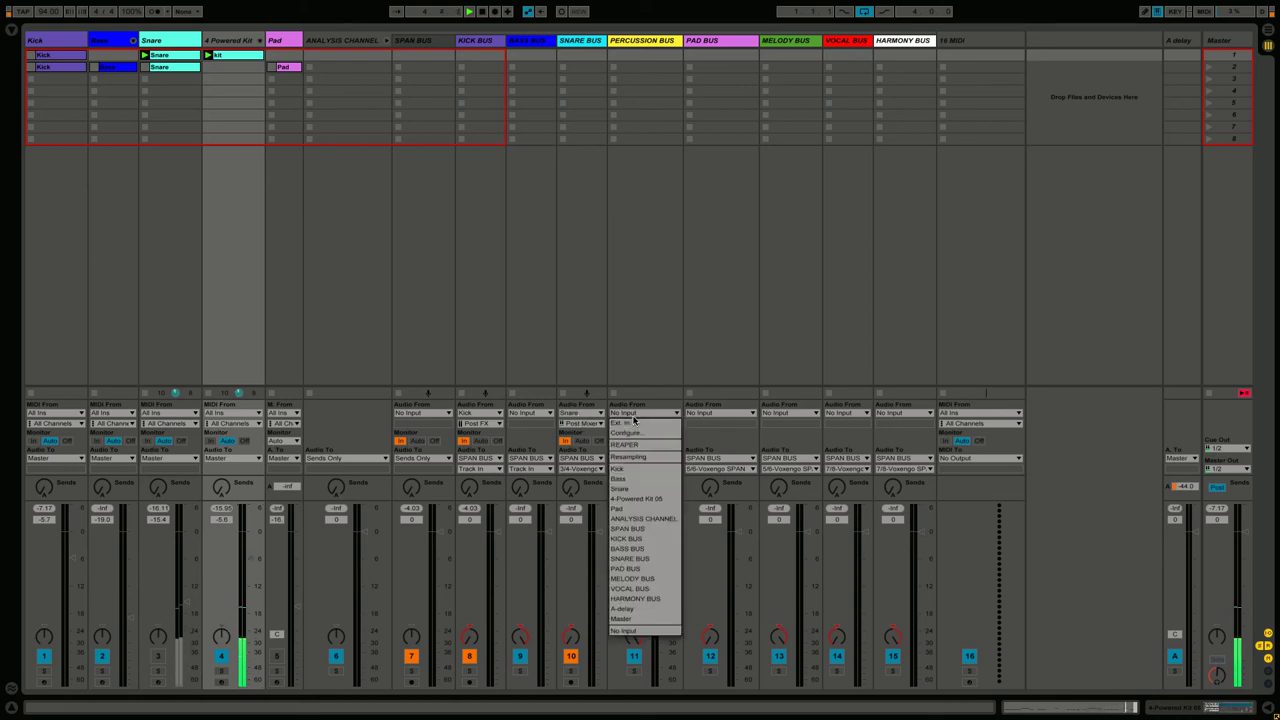
Step: Feed the PERCUSSION BUS from the 4-Powered Kit 05 track, taking the signal from a Powered Kit 05 chain's Post Mixer point
left_click(634, 414)
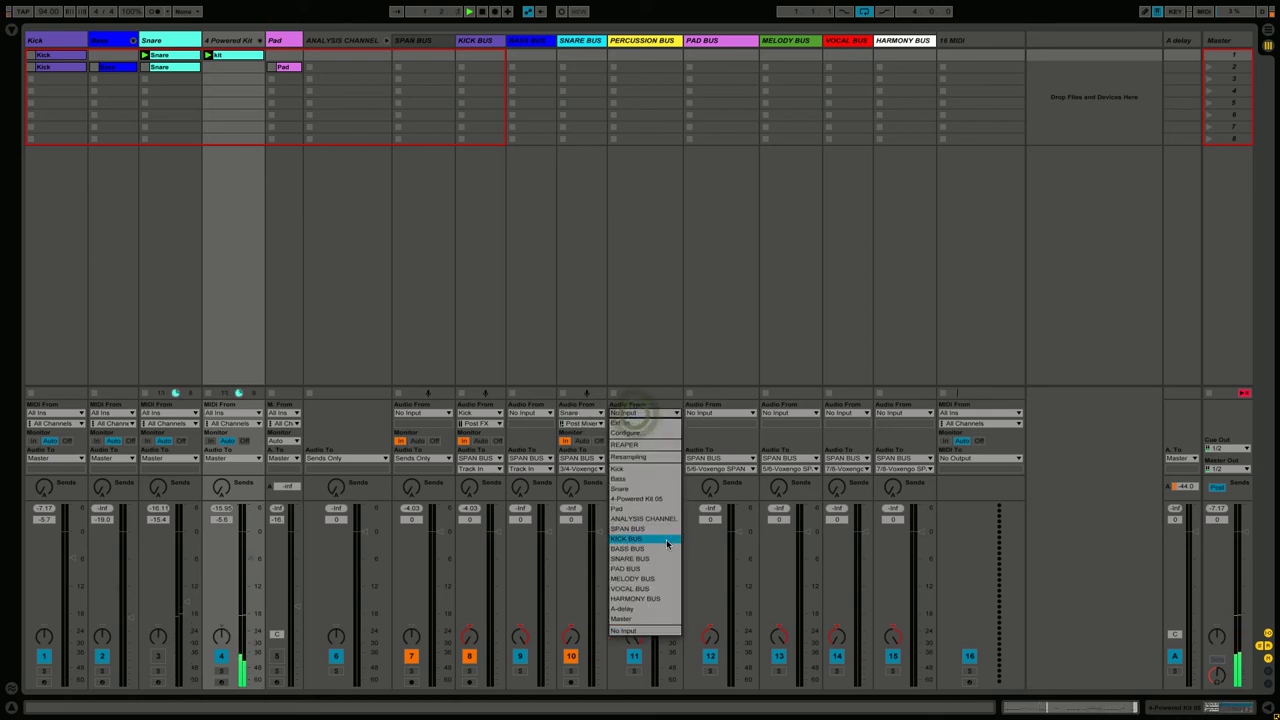
left_click(649, 500)
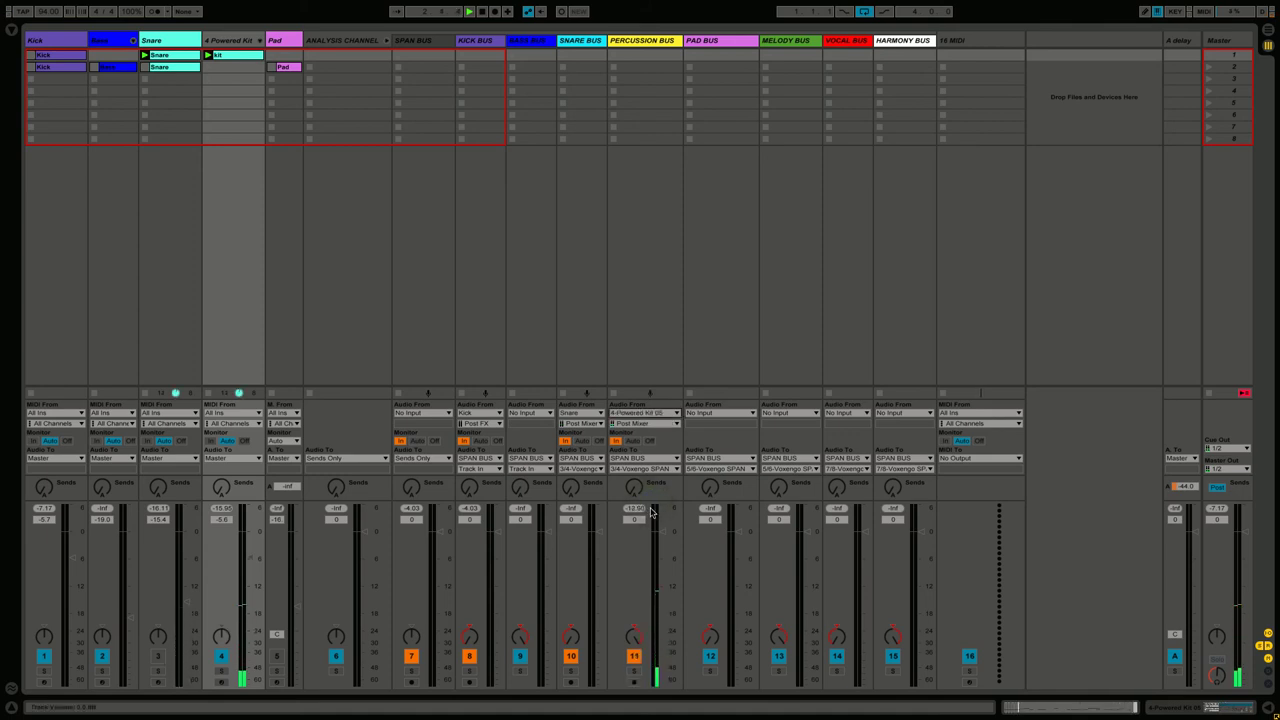
left_click(649, 424)
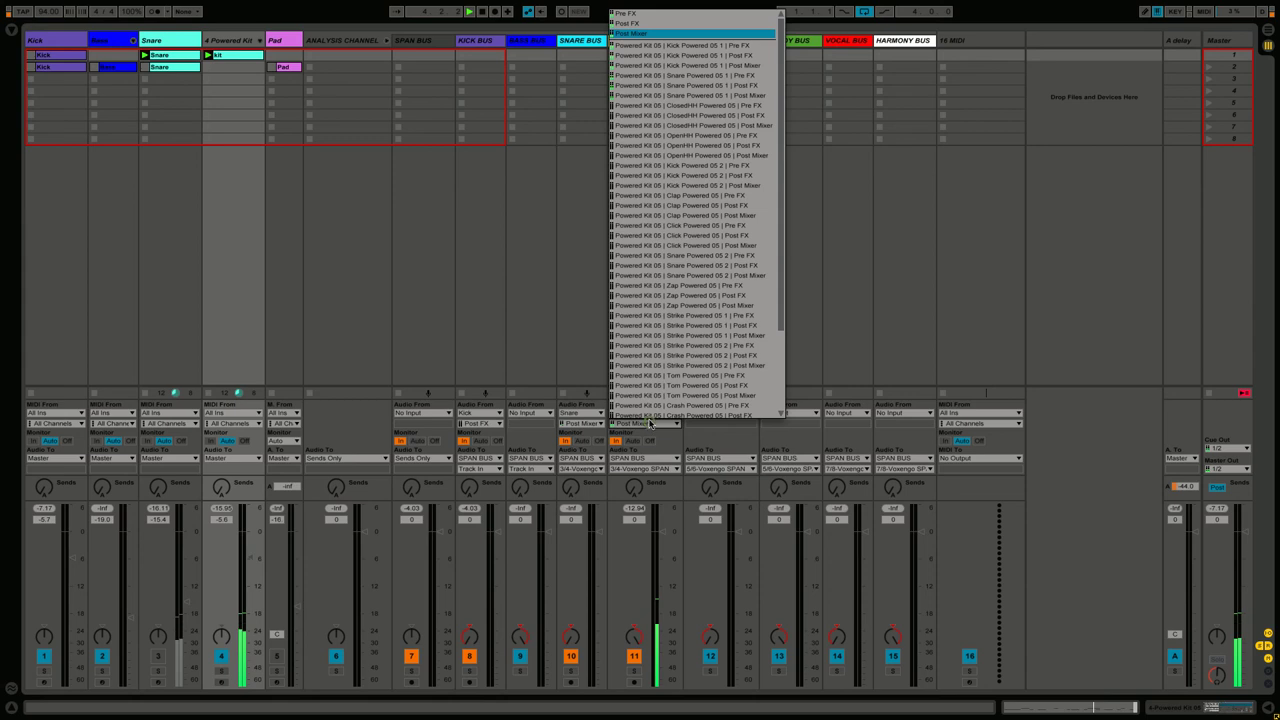
left_click(713, 67)
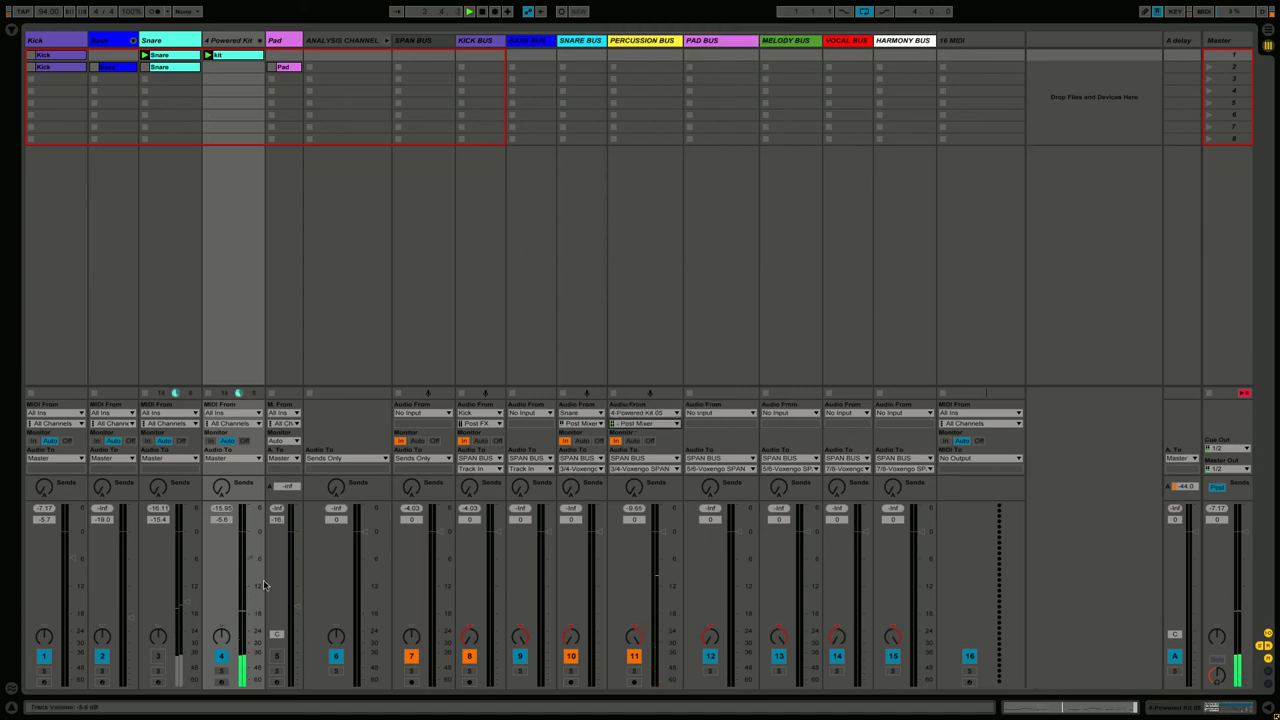
Step: Test the percussion routing by moving the 4-Powered Kit volume up and down to silence, set it to about -10.7 dB, and stop playback
scroll(250, 563, "up", 5)
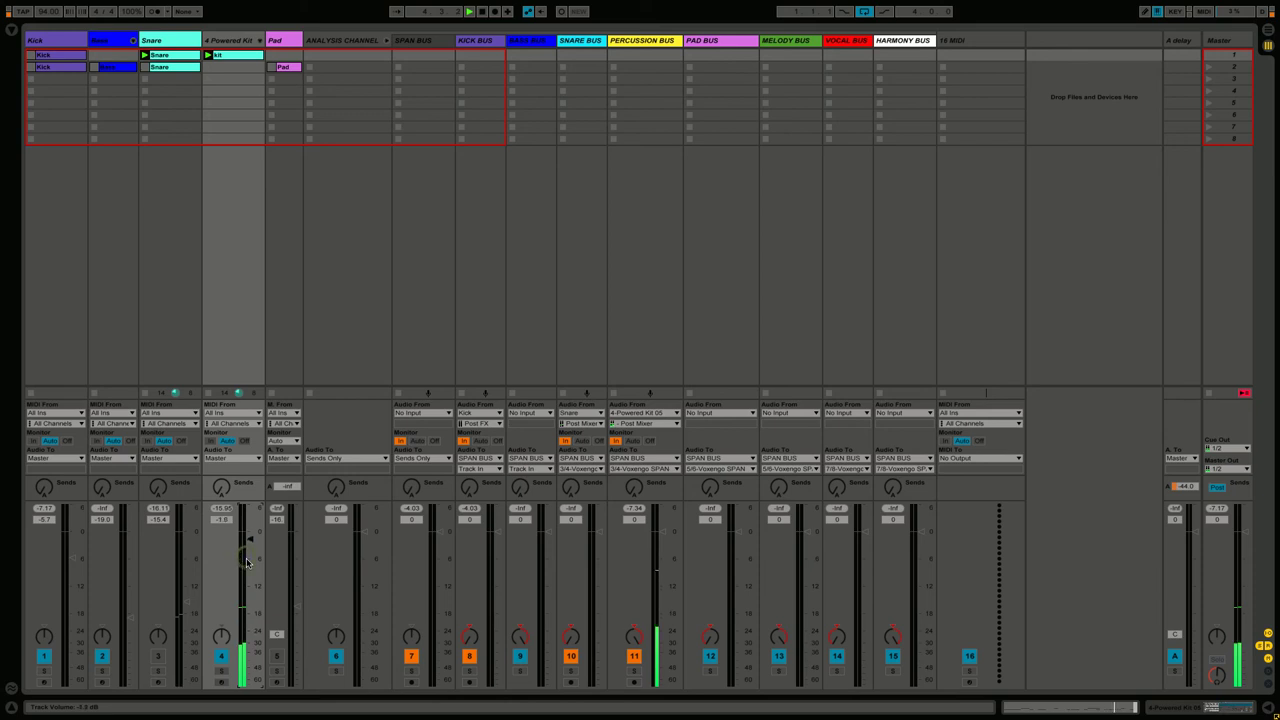
left_click_drag(248, 573, 248, 562)
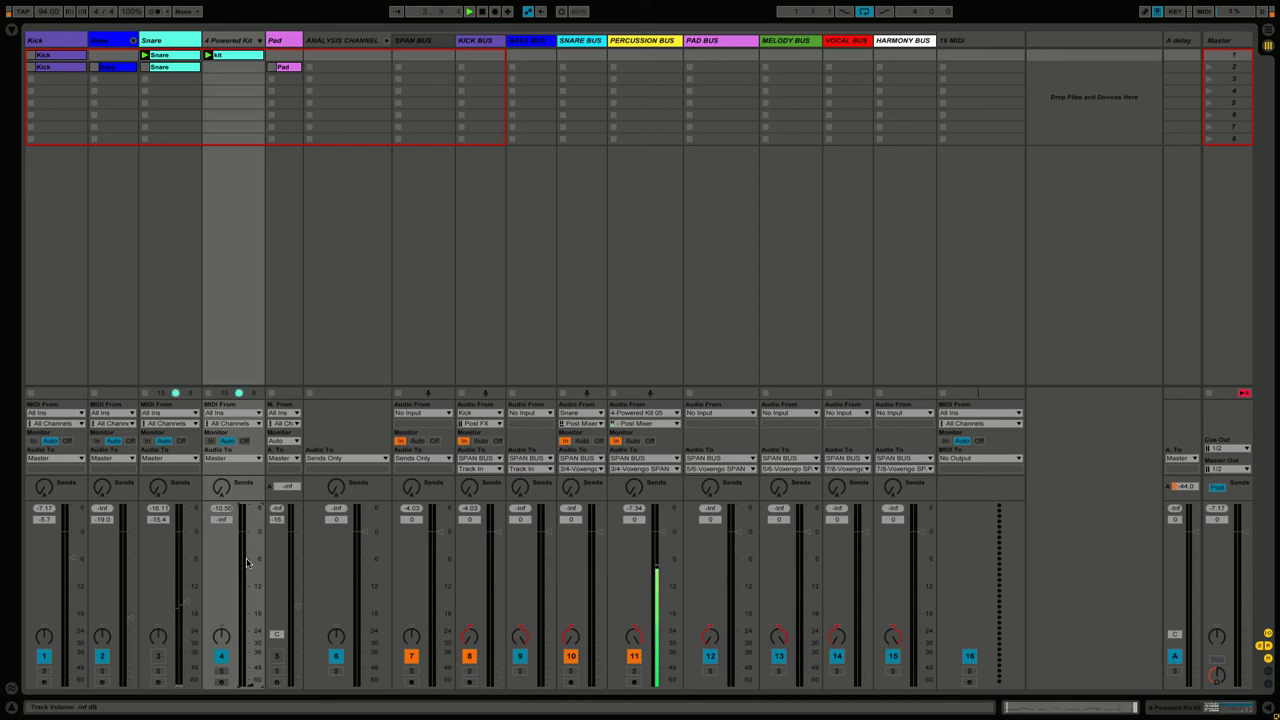
left_click_drag(248, 562, 250, 580)
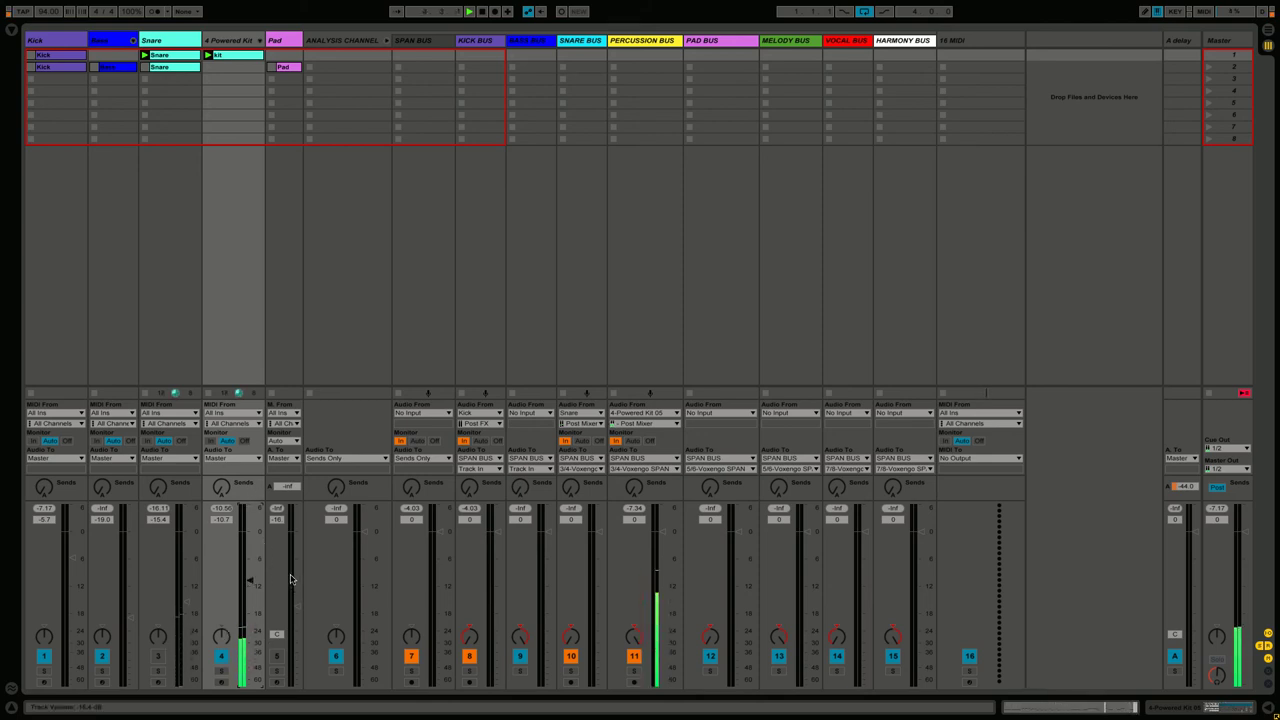
key("space")
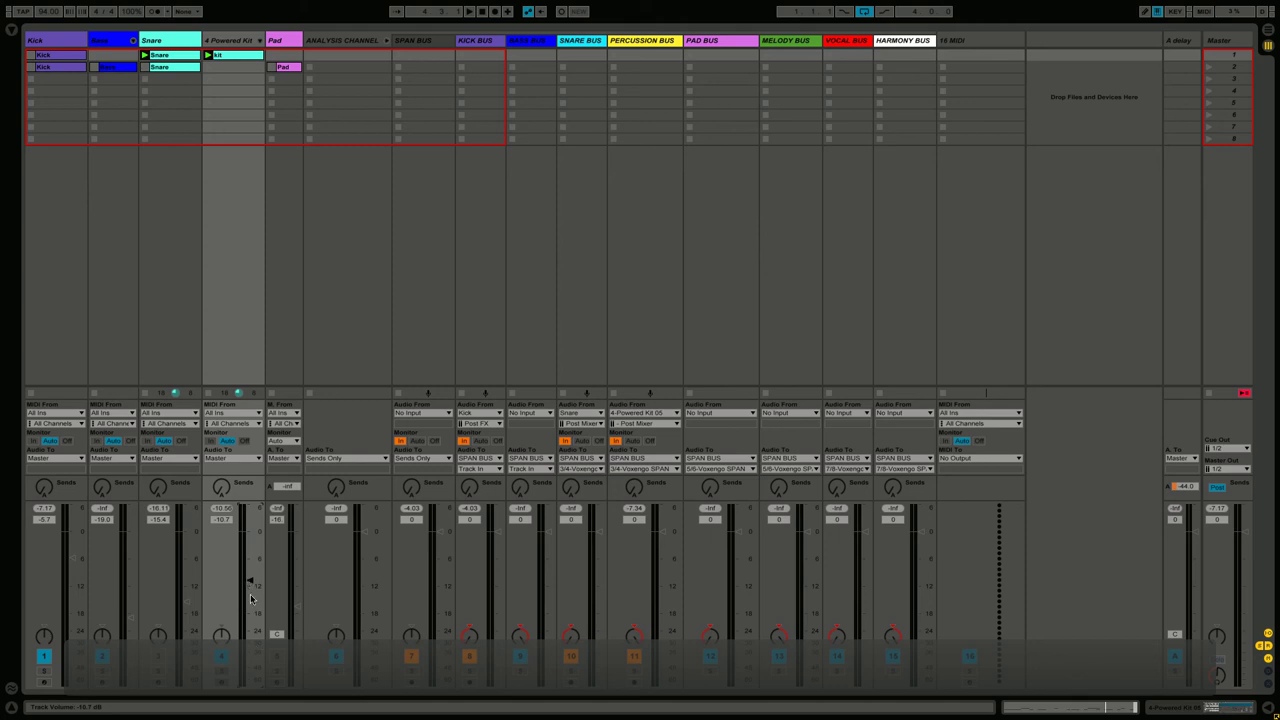